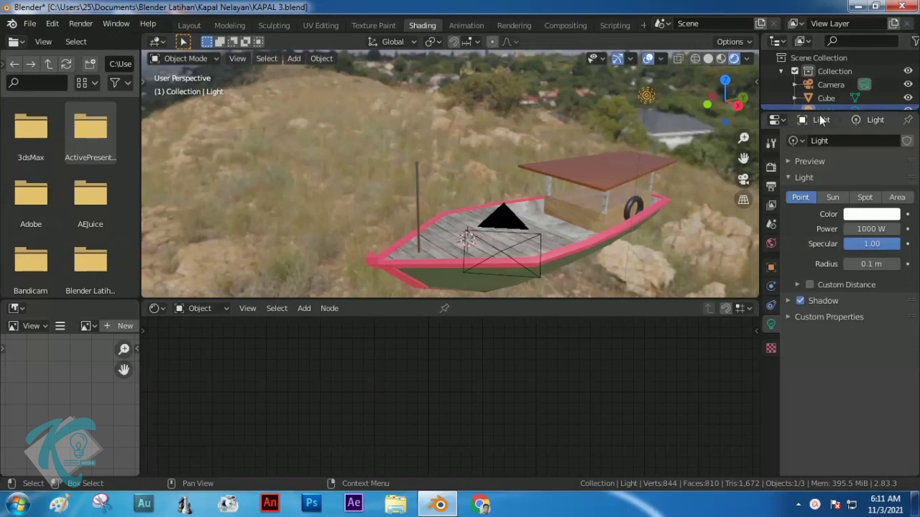
# Change the scene light to a Sun light and set its strength to 1
pyautogui.moveTo(822, 110); pyautogui.dragTo(823, 141)
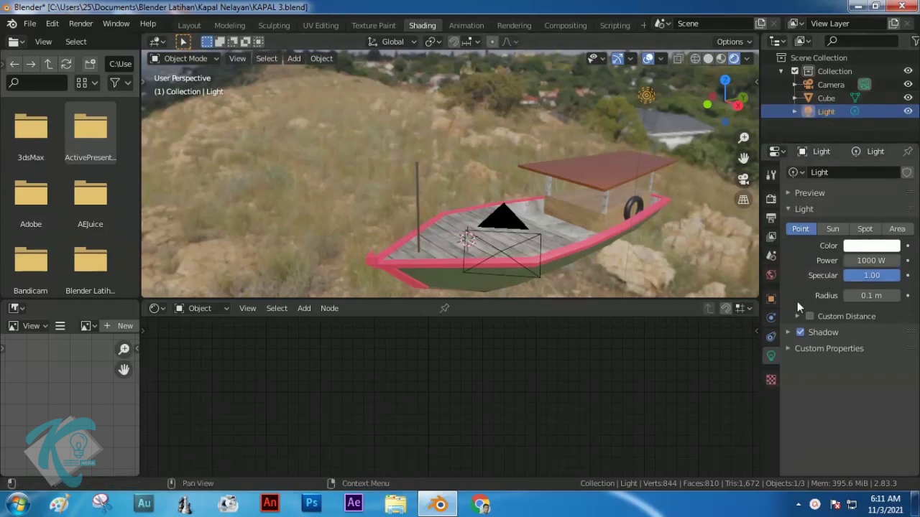
pyautogui.click(832, 228)
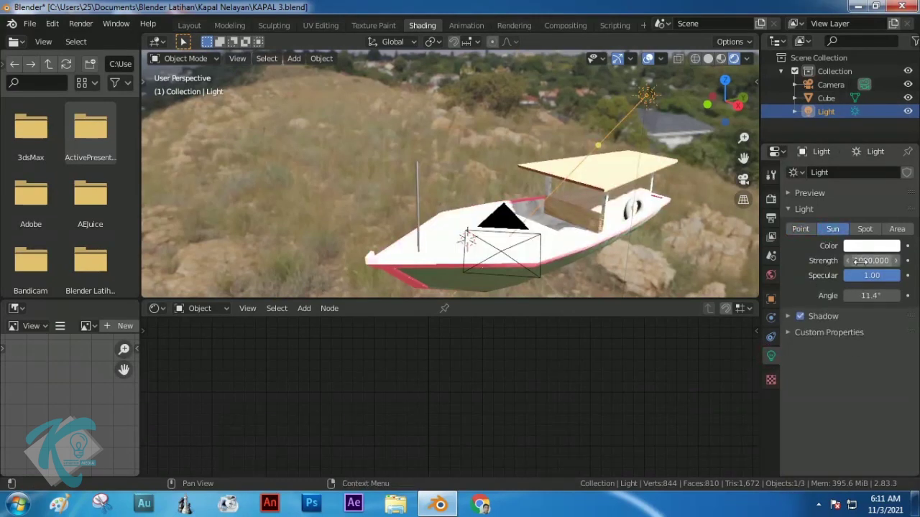
pyautogui.click(860, 260)
pyautogui.write('1')
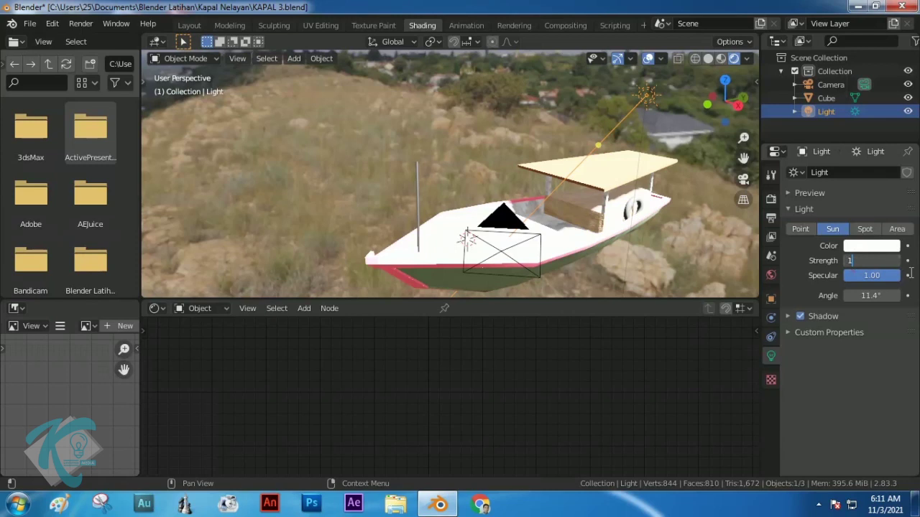
pyautogui.press('Return')
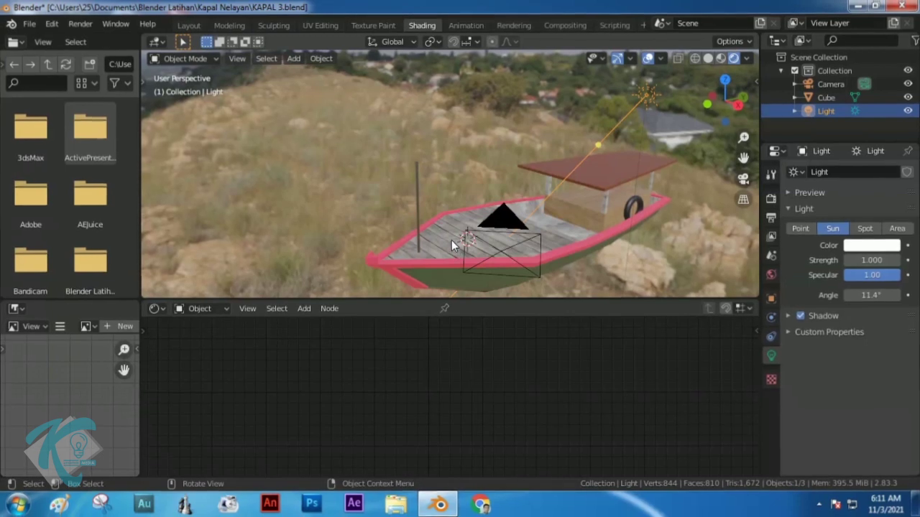
# In the boat mesh, select the top face of the flagpole and snap the 3D cursor to it
pyautogui.click(416, 176)
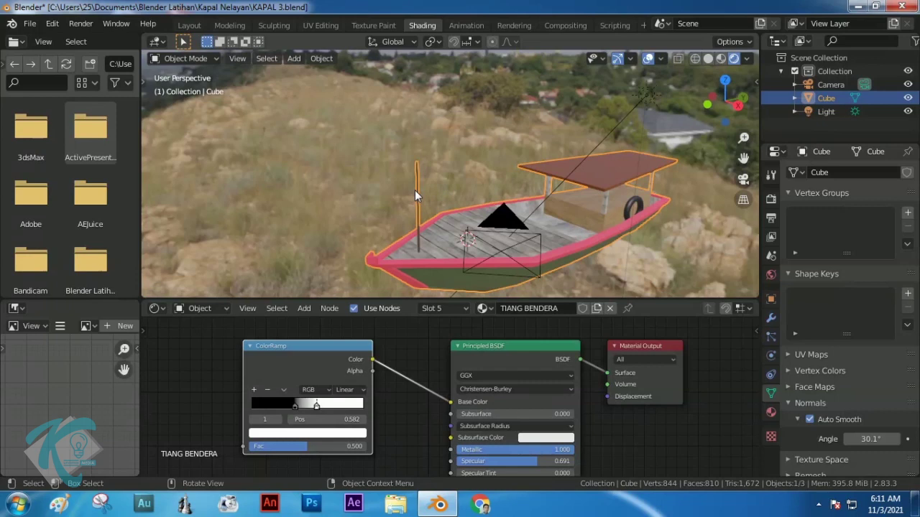
pyautogui.press('Tab')
pyautogui.scroll(5, 345, 164)
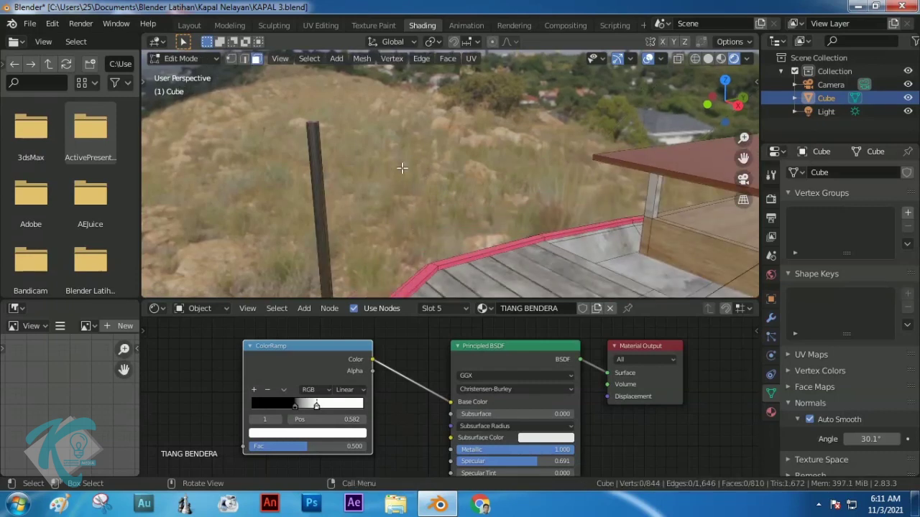
pyautogui.keyDown('shift'); pyautogui.moveTo(344, 164); pyautogui.dragTo(385, 182, button='middle'); pyautogui.keyUp('shift')
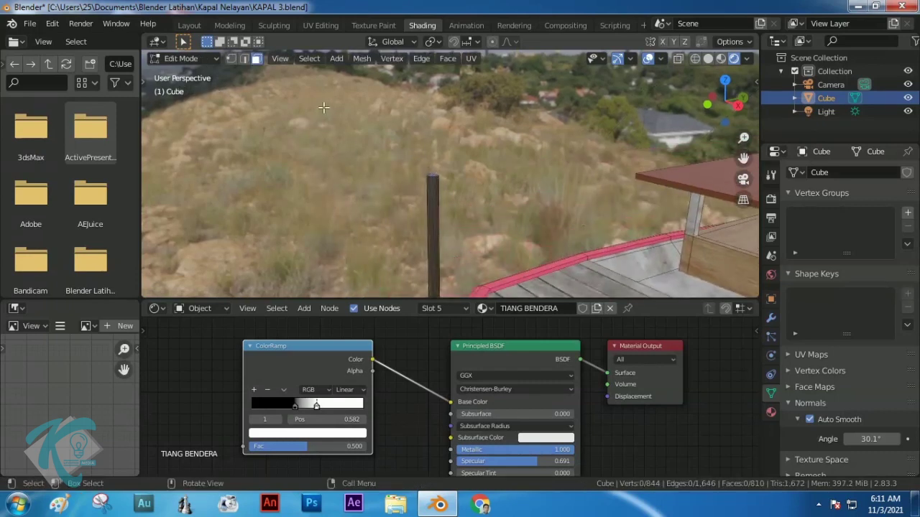
pyautogui.click(433, 174)
pyautogui.hotkey('shift', 's')
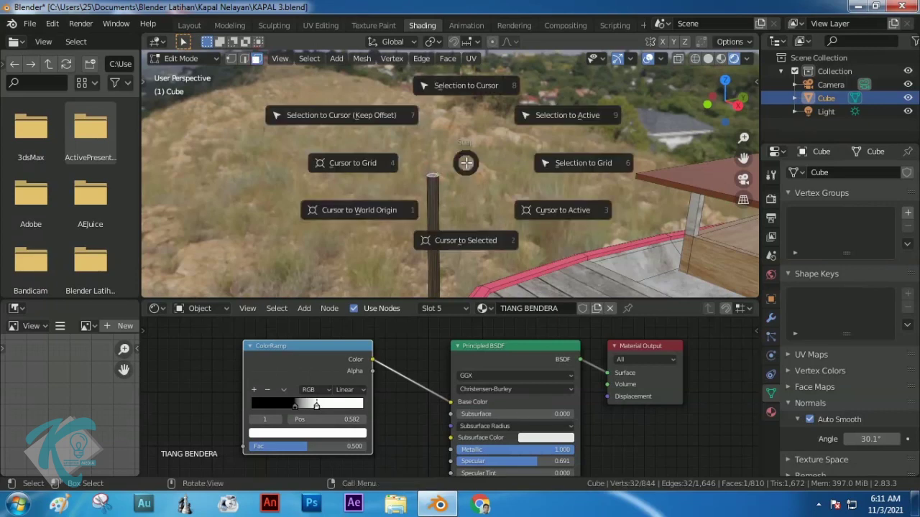
pyautogui.click(461, 240)
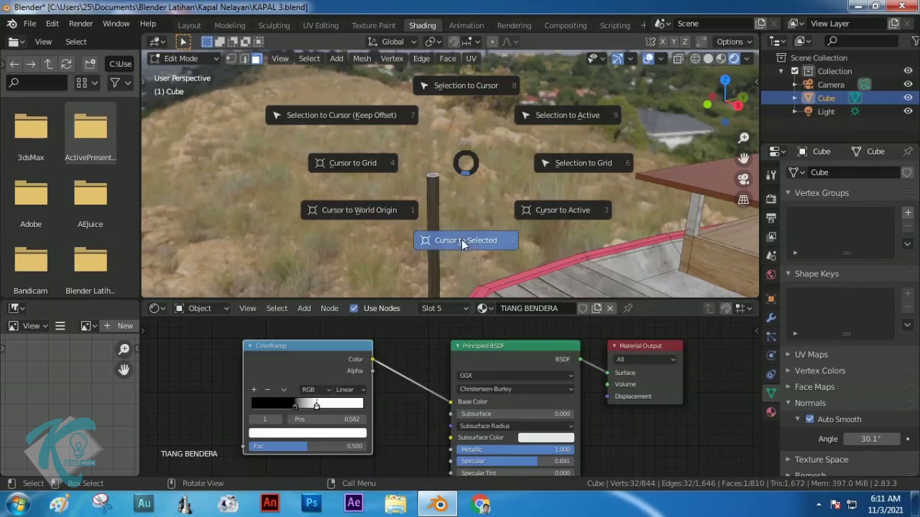
# Add a plane at the 3D cursor and rotate it 90° so it stands vertically, facing the right side view
pyautogui.hotkey('shift', 'a')
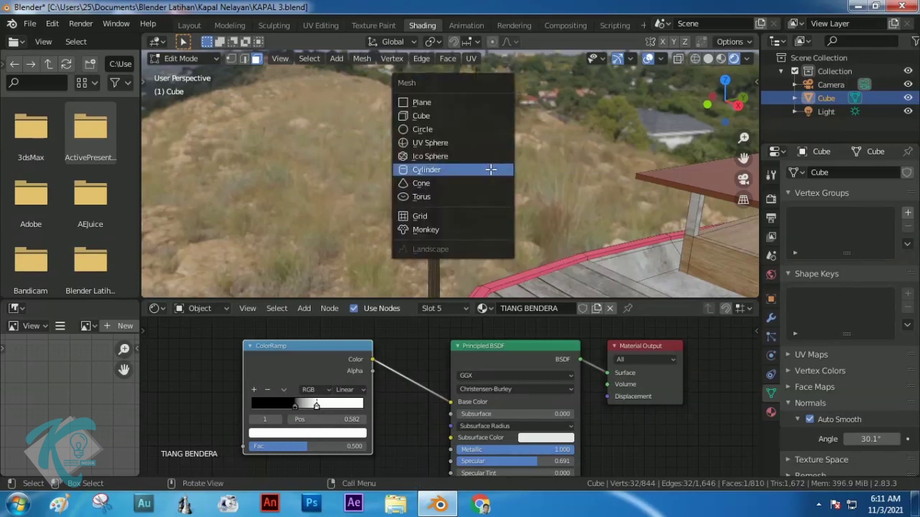
pyautogui.click(432, 103)
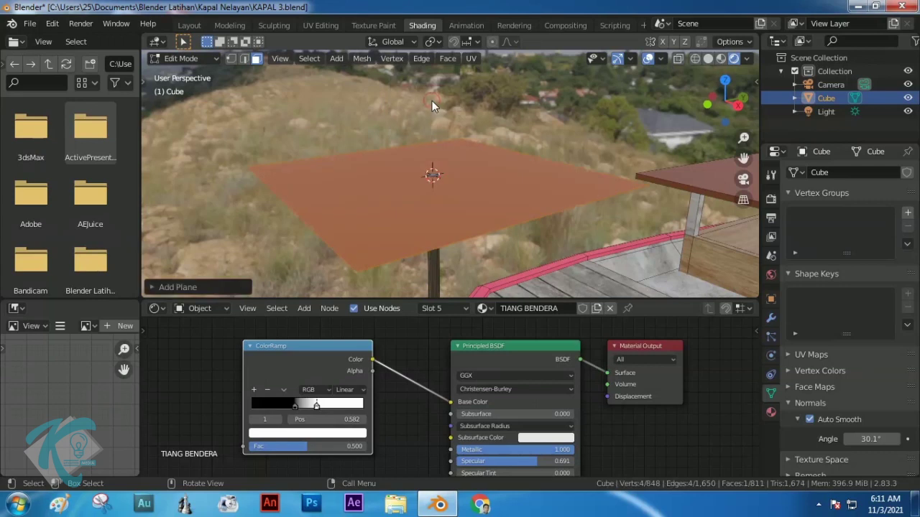
pyautogui.write('r')
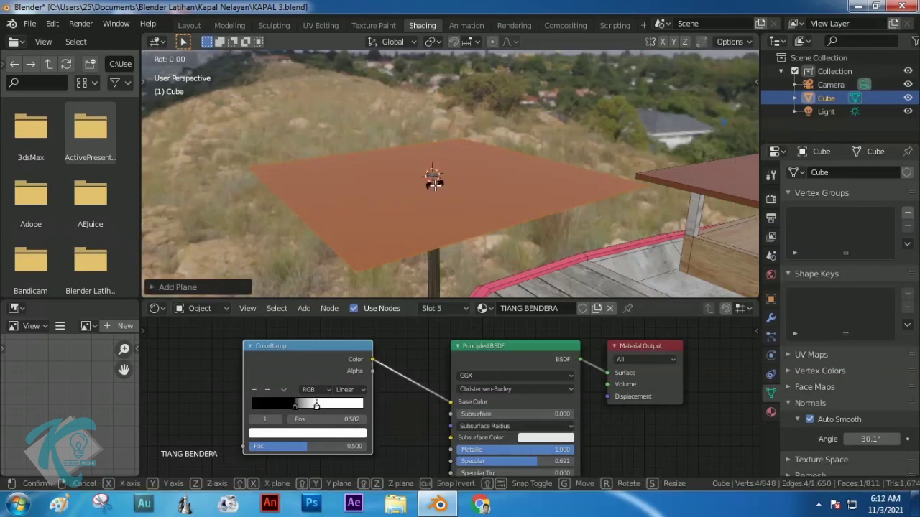
pyautogui.write('x90')
pyautogui.press('Return')
pyautogui.press('Tab')
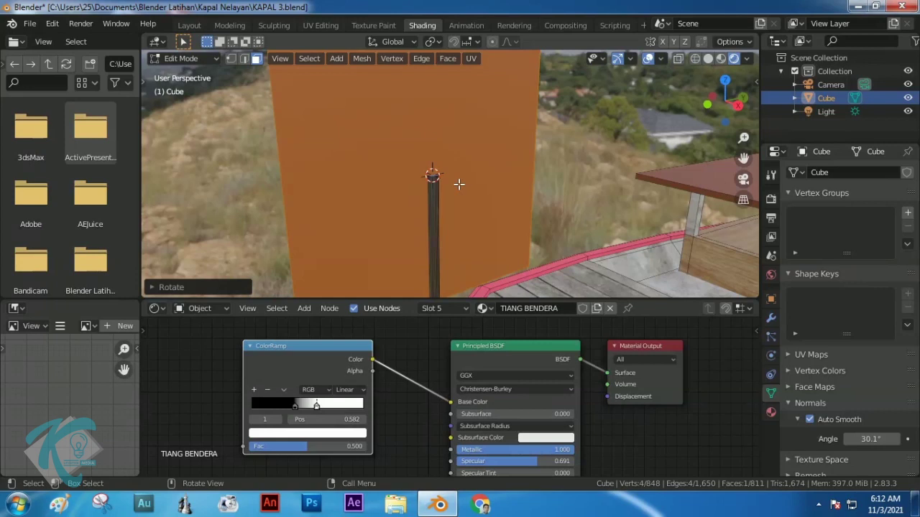
# Select all linked vertices of the vertical plane and separate the selection from the boat mesh into its own object
pyautogui.press('KP_3')
pyautogui.keyDown('shift'); pyautogui.moveTo(334, 106); pyautogui.dragTo(390, 170, button='middle'); pyautogui.keyUp('shift')
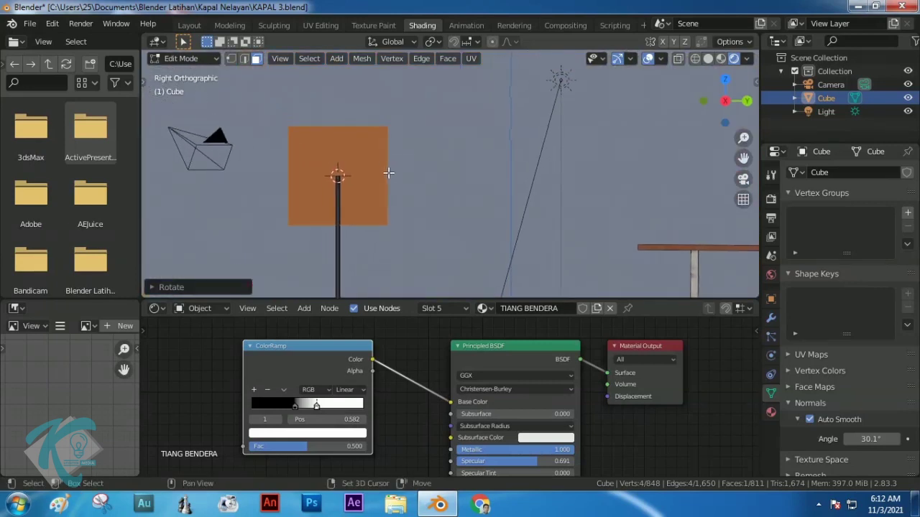
pyautogui.moveTo(385, 177)
pyautogui.keyDown('shift'); pyautogui.mouseDown(button='middle')
pyautogui.moveTo(451, 180)
pyautogui.moveTo(384, 177)
pyautogui.mouseUp(button='middle'); pyautogui.keyUp('shift')
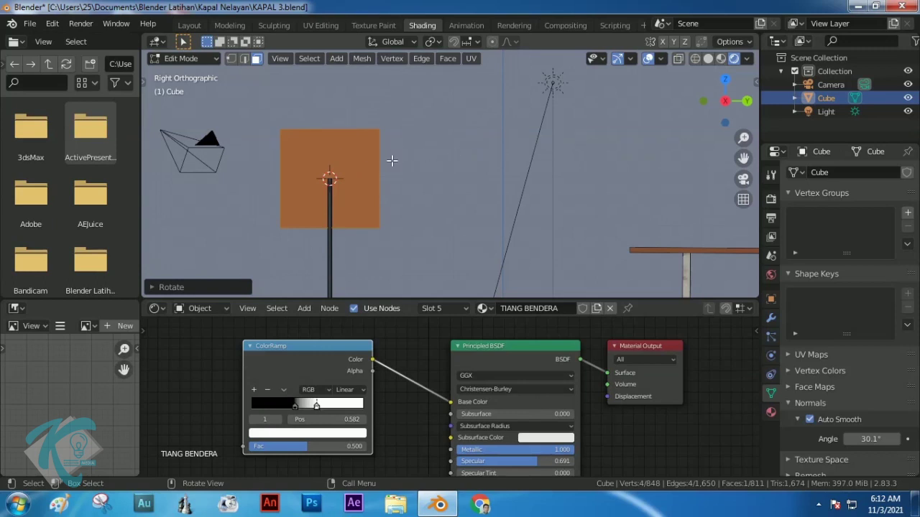
pyautogui.press('1')
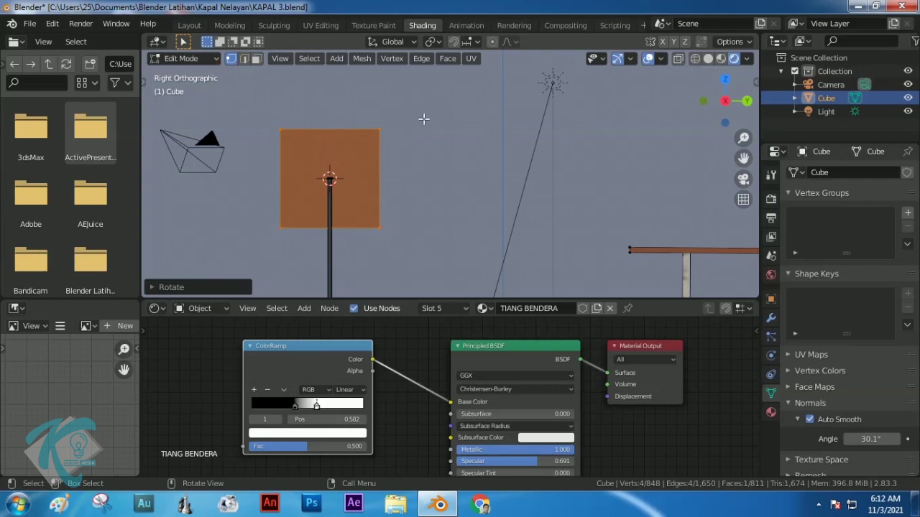
pyautogui.click(425, 118)
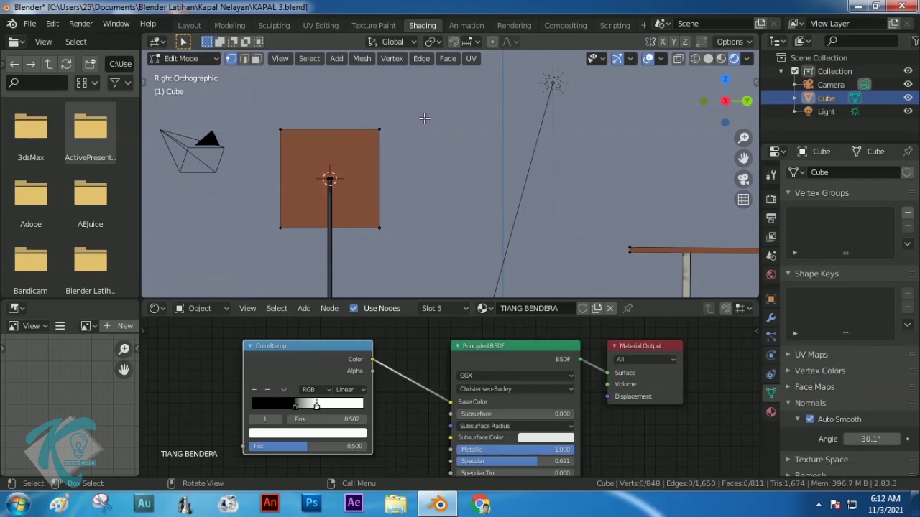
pyautogui.click(380, 128)
pyautogui.hotkey('ctrl', 'l')
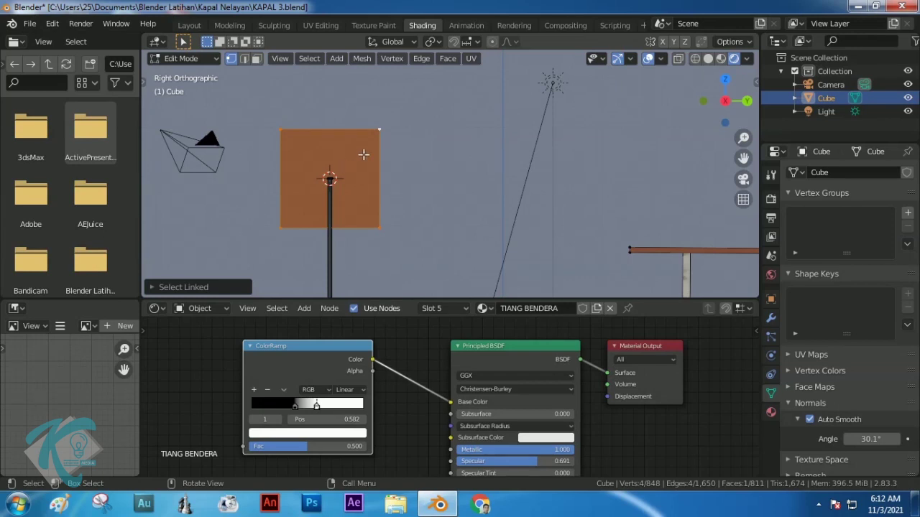
pyautogui.click(385, 97)
pyautogui.click(378, 128)
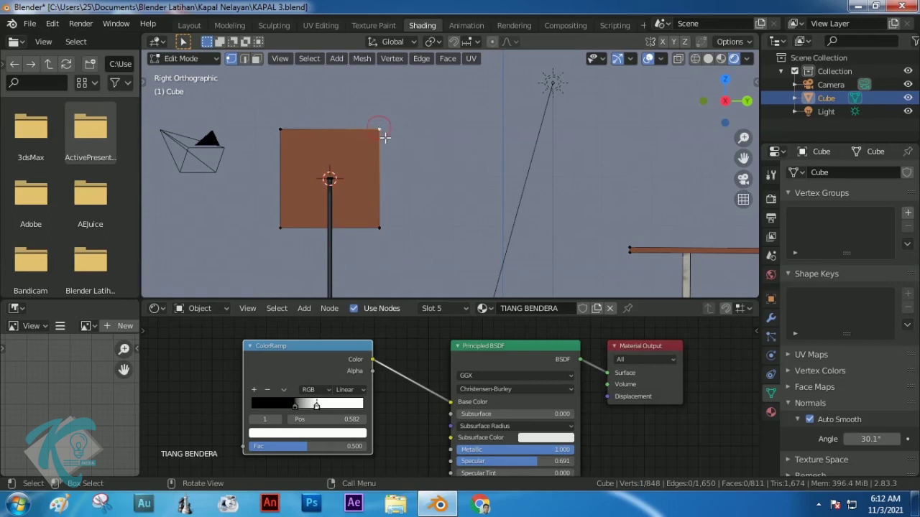
pyautogui.hotkey('ctrl', 'l')
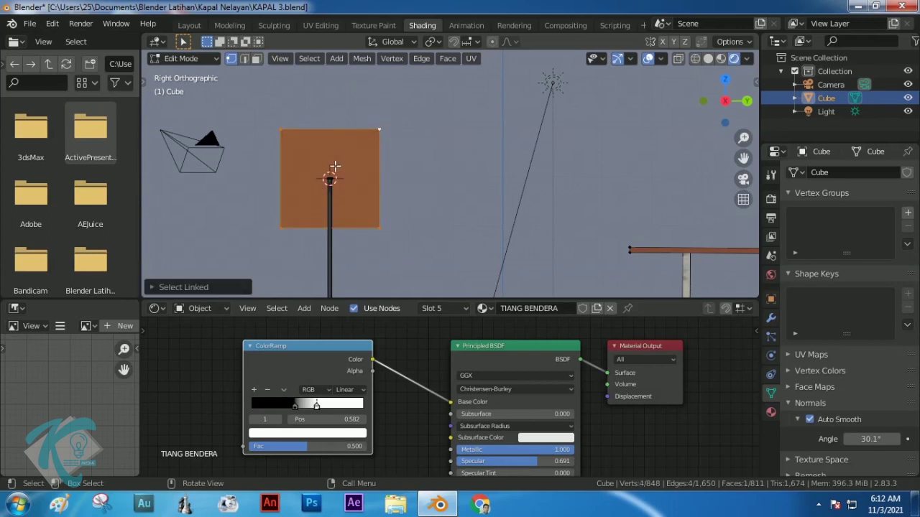
pyautogui.press('p')
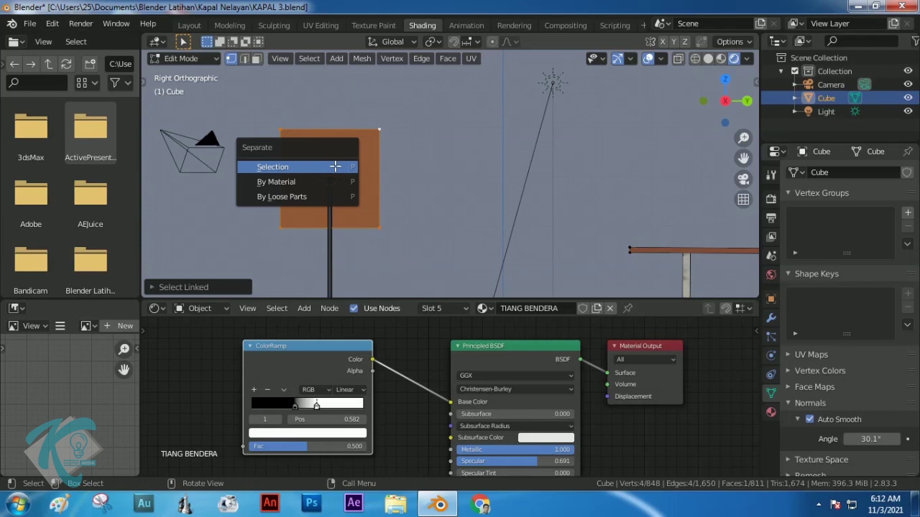
pyautogui.click(283, 167)
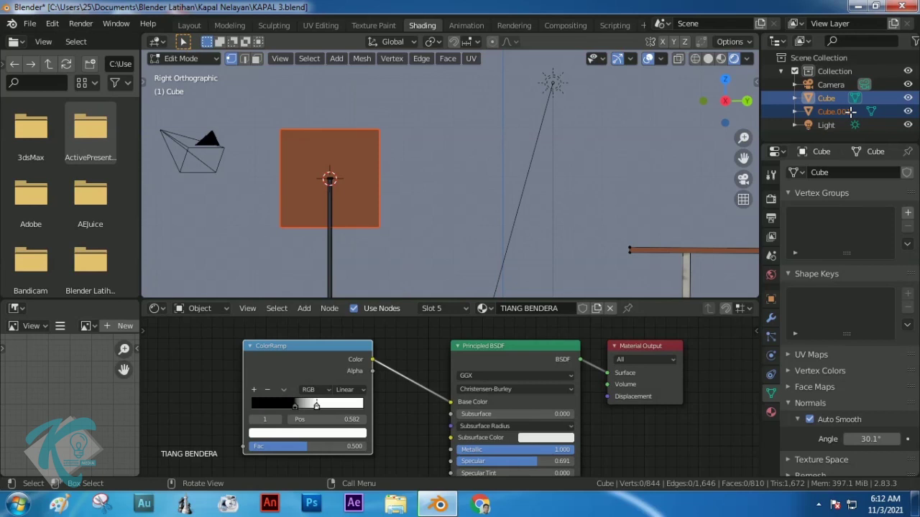
# In Object Mode, rename the separated plane Bendera and the boat object Kapal
pyautogui.click(211, 59)
pyautogui.click(200, 77)
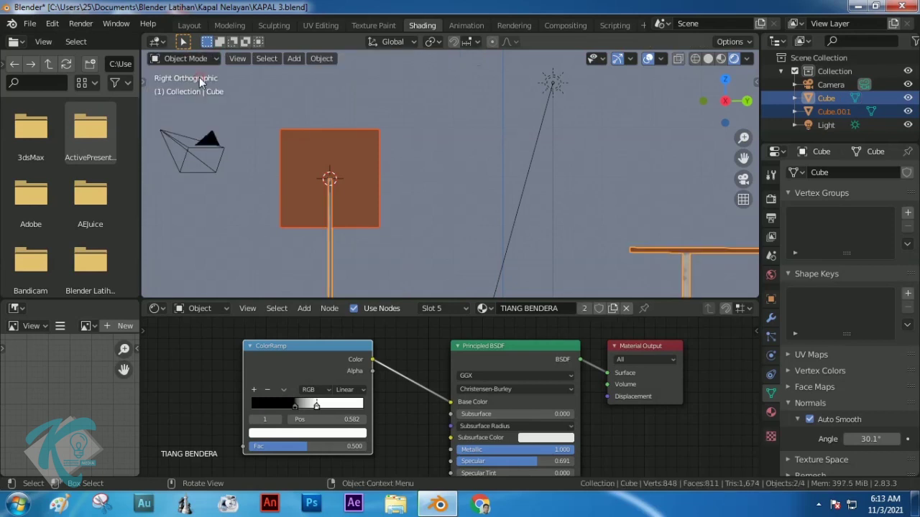
pyautogui.click(494, 192)
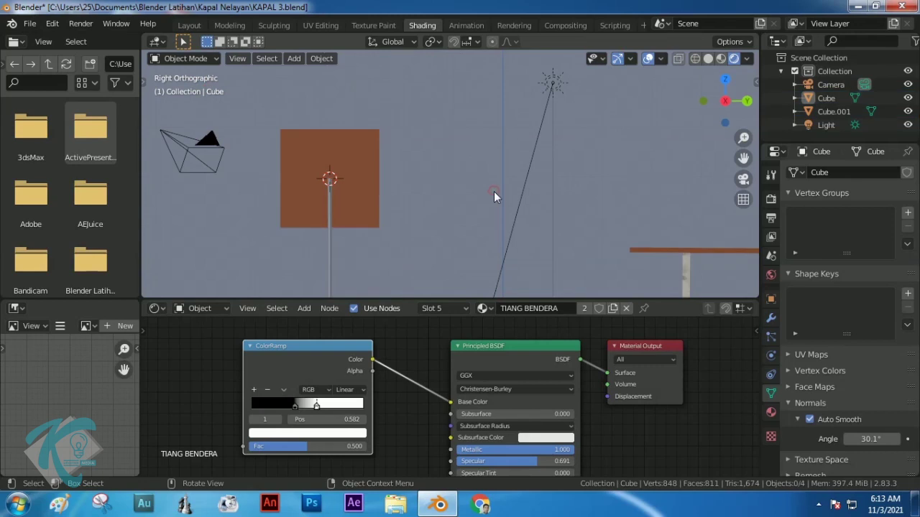
pyautogui.click(356, 162)
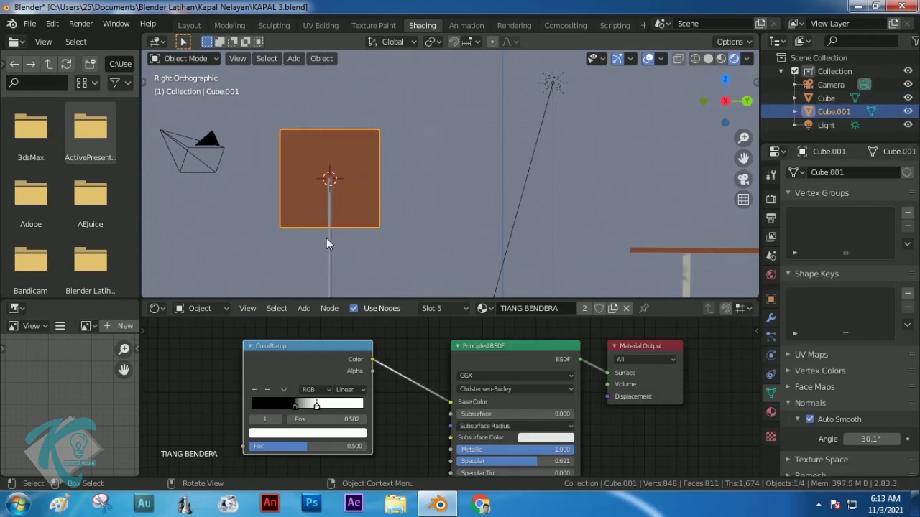
pyautogui.doubleClick(835, 111)
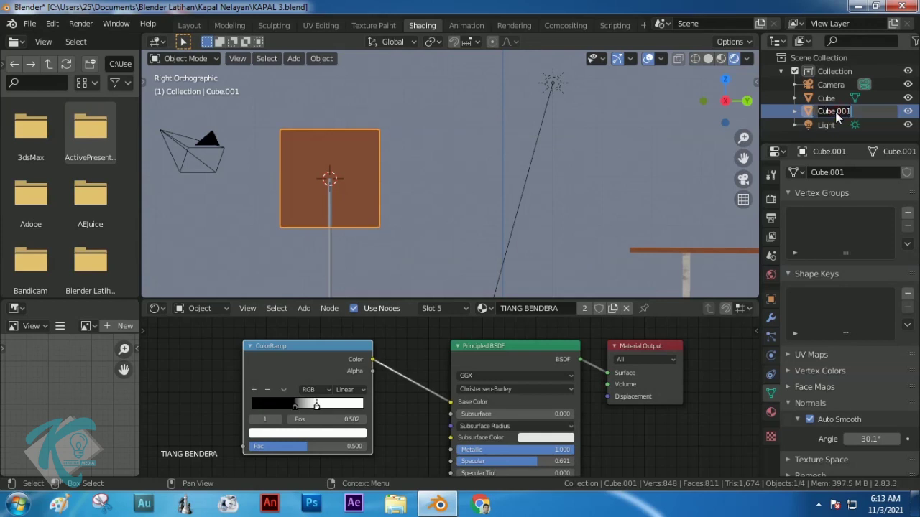
pyautogui.write('Bendera')
pyautogui.press('Return')
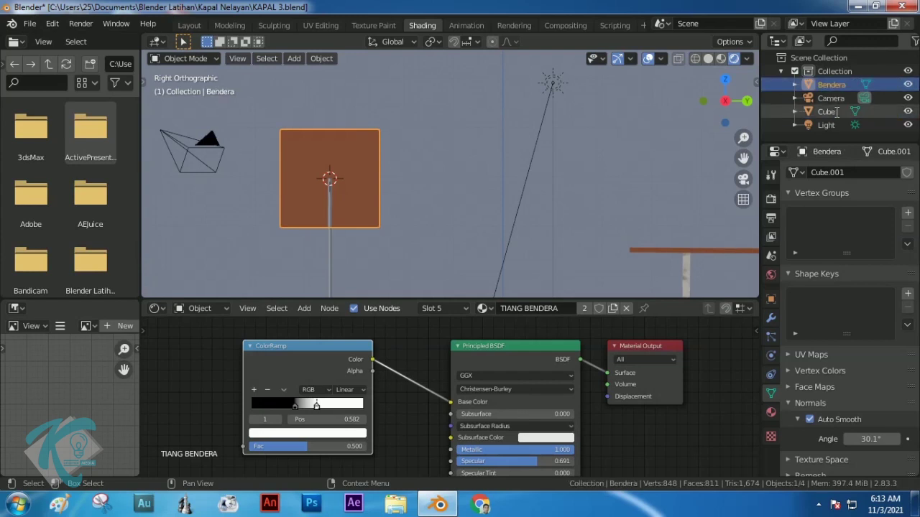
pyautogui.doubleClick(832, 112)
pyautogui.write('Kapal')
pyautogui.press('Return')
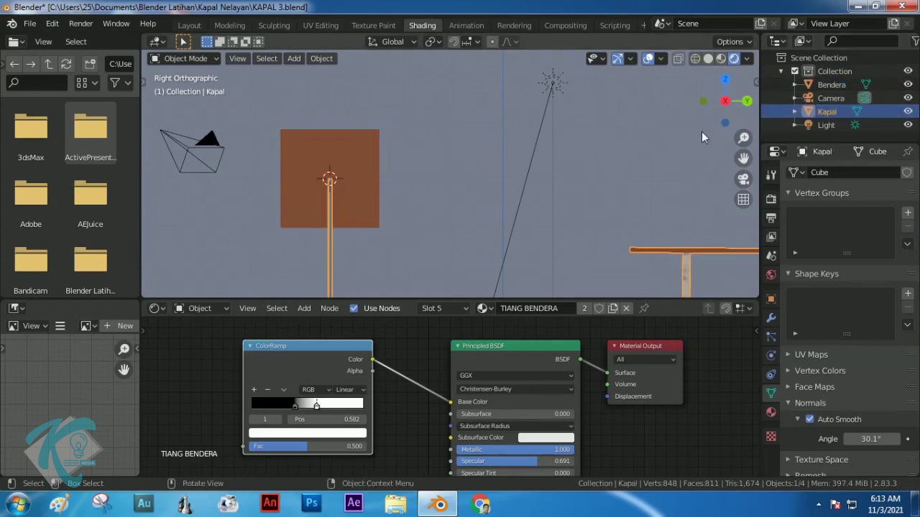
# In Edit Mode, select the whole Bendera plane and move it along Y until it sits just clear of the flagpole
pyautogui.click(341, 154)
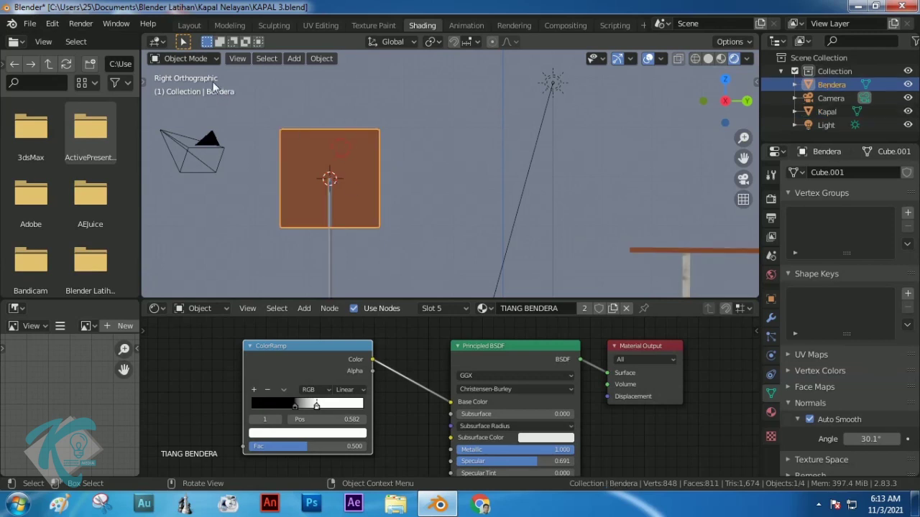
pyautogui.click(185, 58)
pyautogui.click(182, 91)
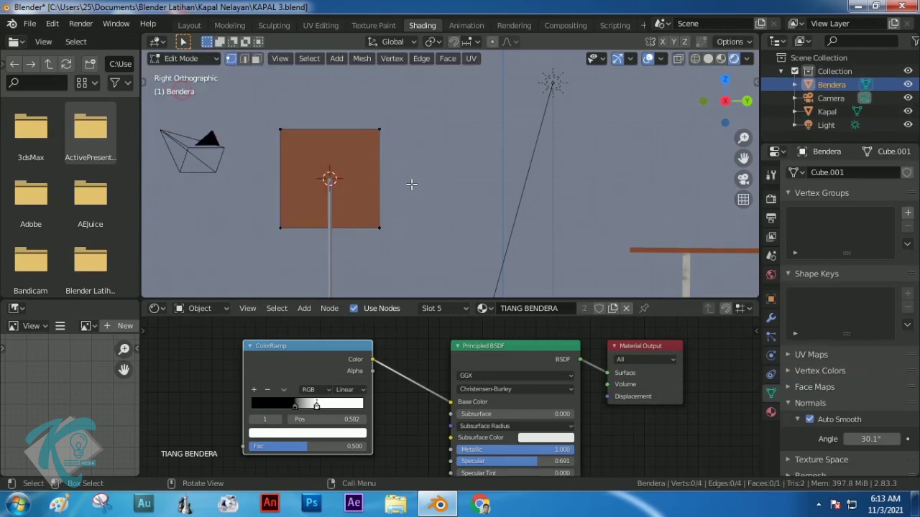
pyautogui.click(380, 129)
pyautogui.hotkey('ctrl', 'l')
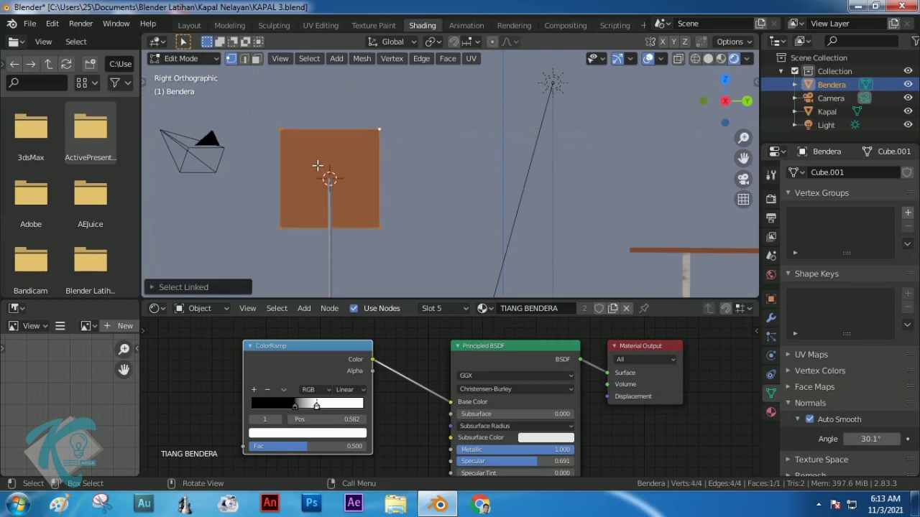
pyautogui.press('g')
pyautogui.press('y')
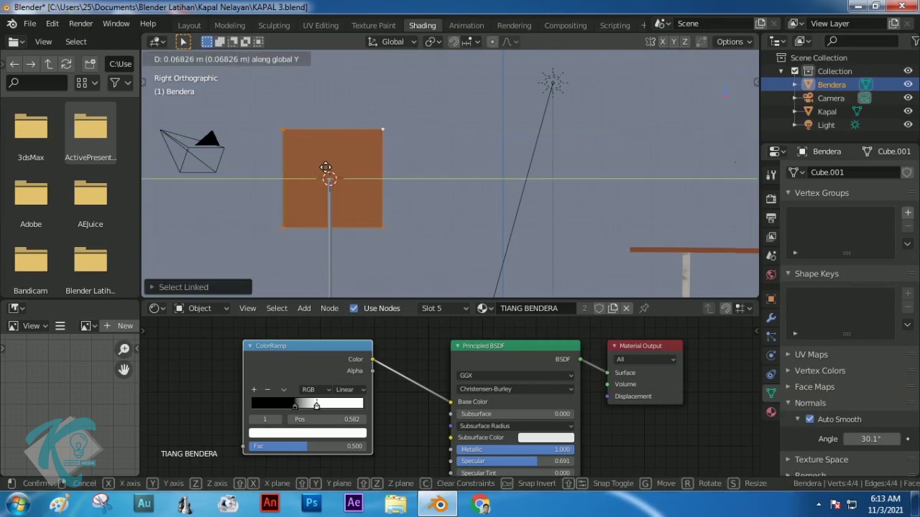
pyautogui.click(379, 174)
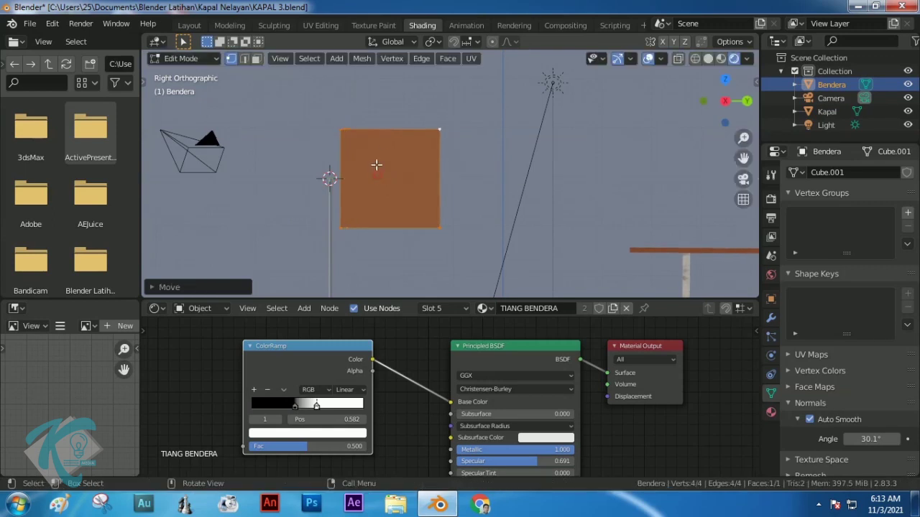
# Lower the whole flag plane about 1 m along Z so its upper edge lines up with the flagpole's tip
pyautogui.press('g')
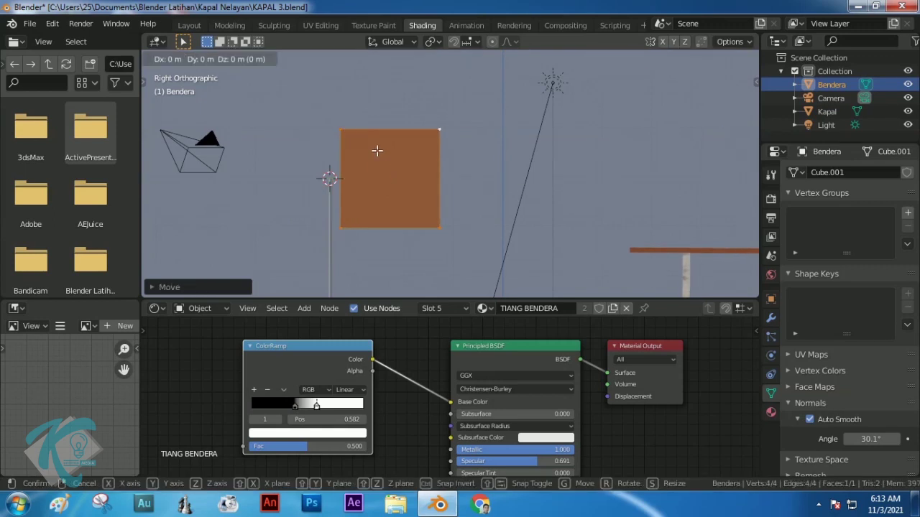
pyautogui.press('z')
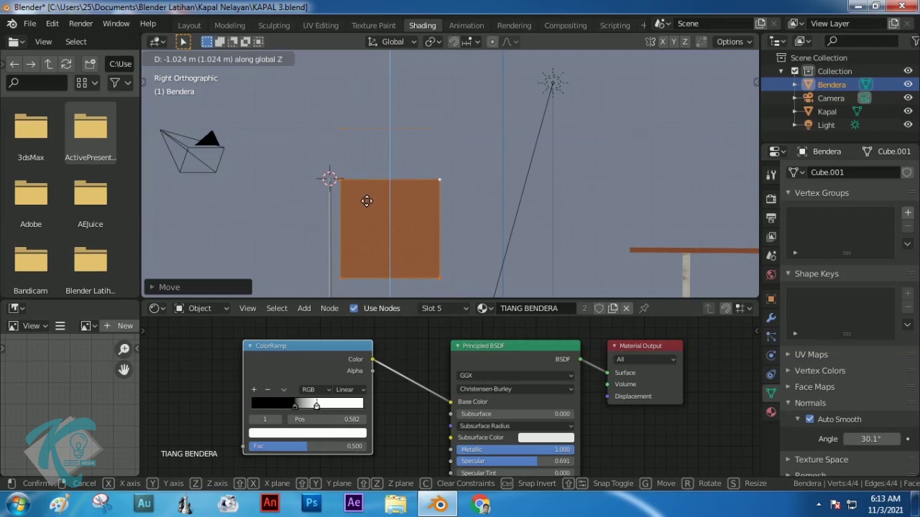
pyautogui.click(366, 199)
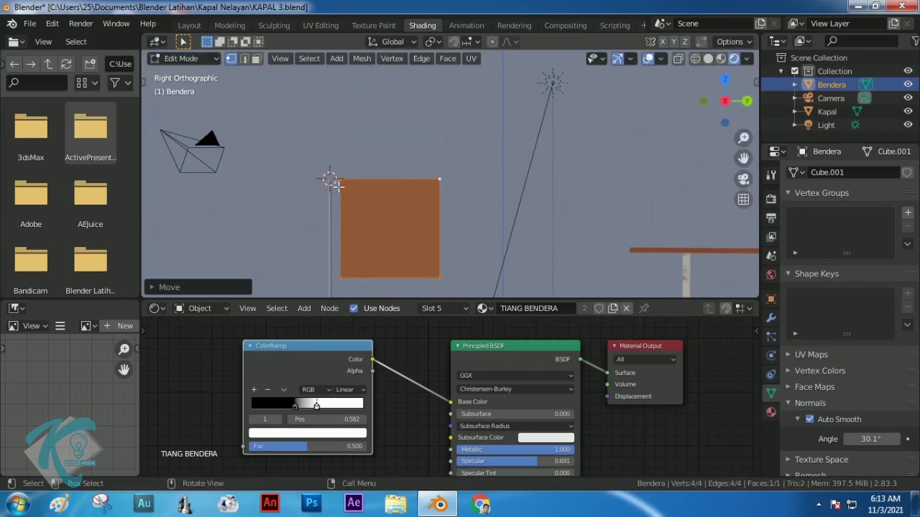
pyautogui.scroll(-4, 448, 233)
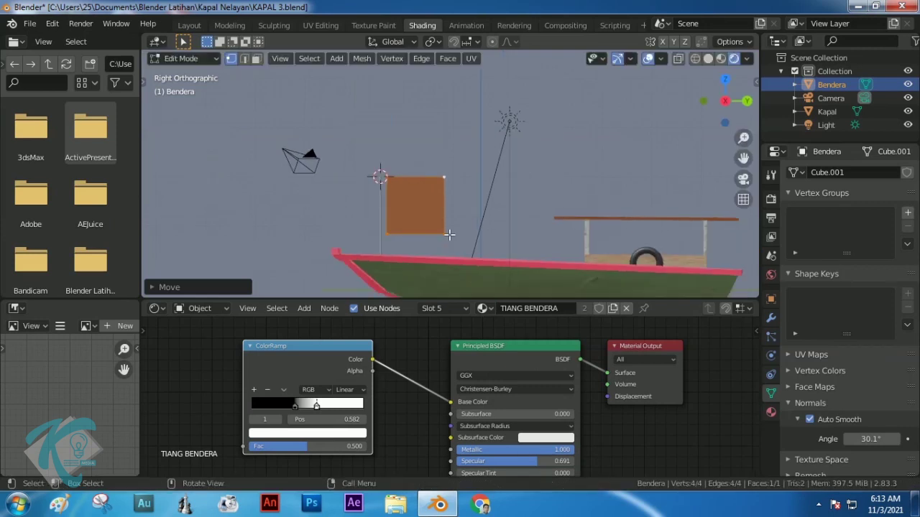
pyautogui.scroll(3, 449, 234)
pyautogui.scroll(2, 449, 235)
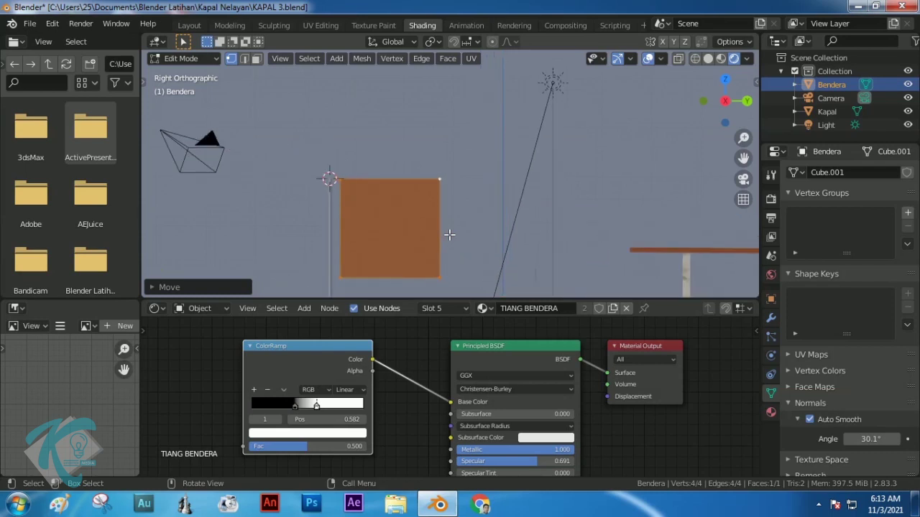
pyautogui.scroll(-2, 448, 234)
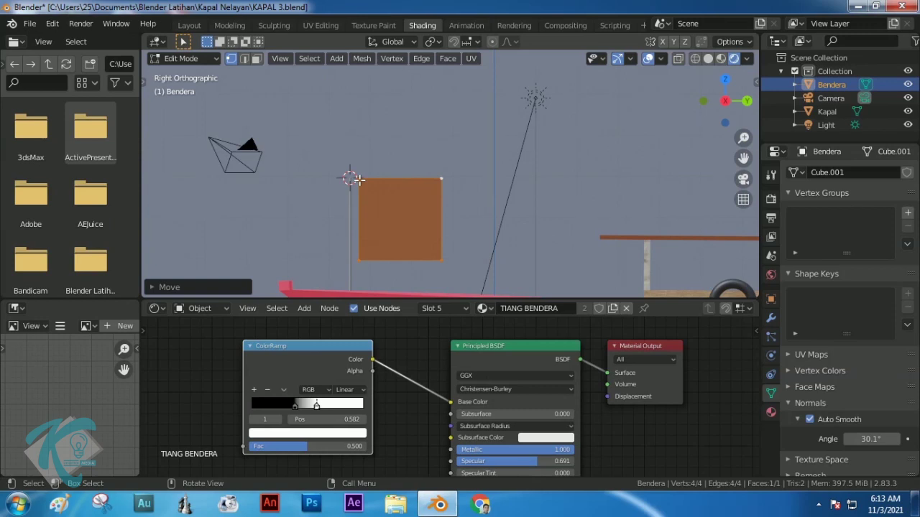
# Turn on Auto Merge for vertices and enable snapping with Vertex as the snap target
pyautogui.click(701, 41)
pyautogui.click(454, 42)
pyautogui.click(467, 39)
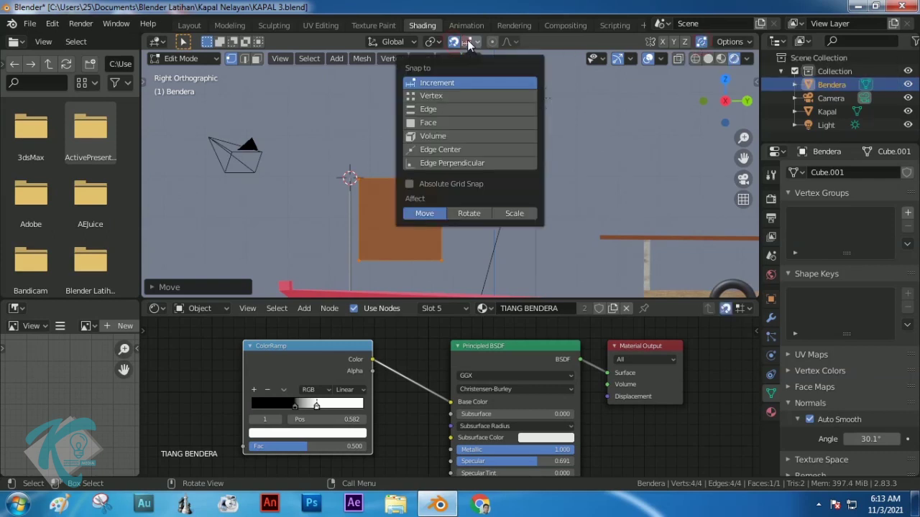
pyautogui.click(431, 96)
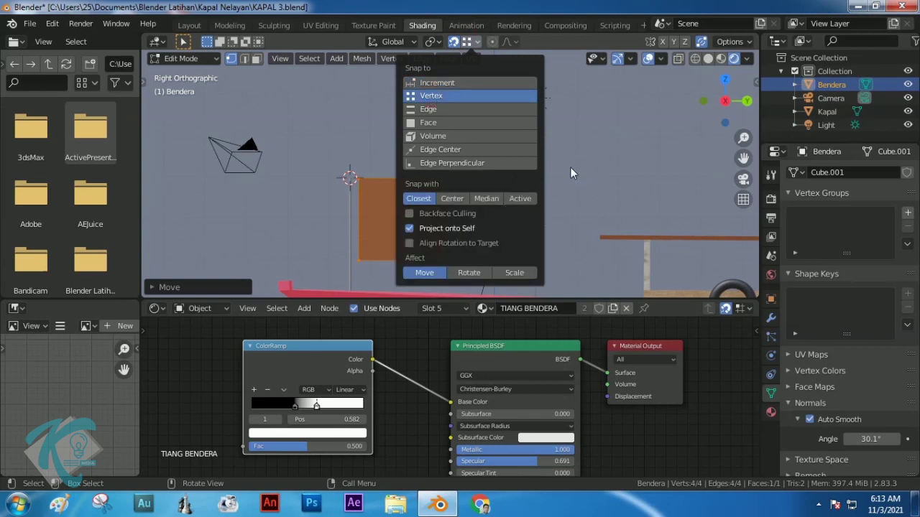
# Snap the flag's upper outer corner onto its upper pole-side corner so they merge and the plane becomes a triangle
pyautogui.click(441, 178)
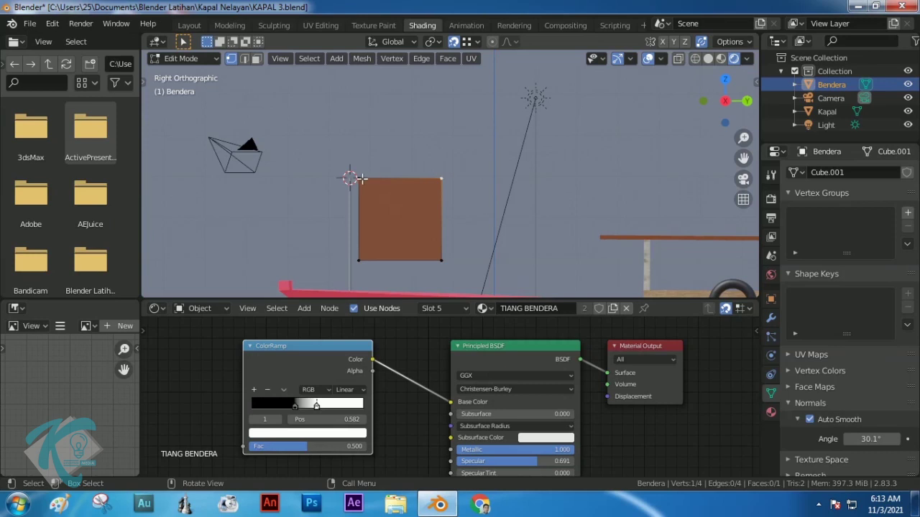
pyautogui.press('g')
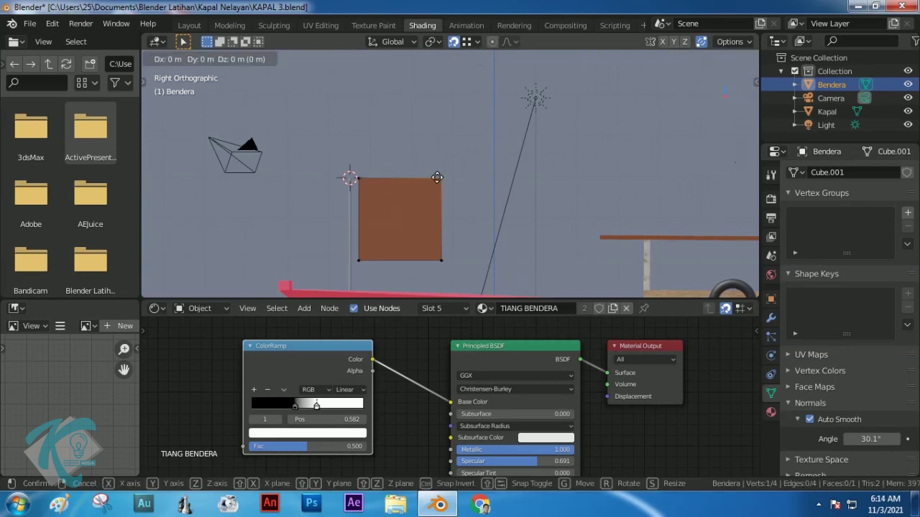
pyautogui.click(360, 180)
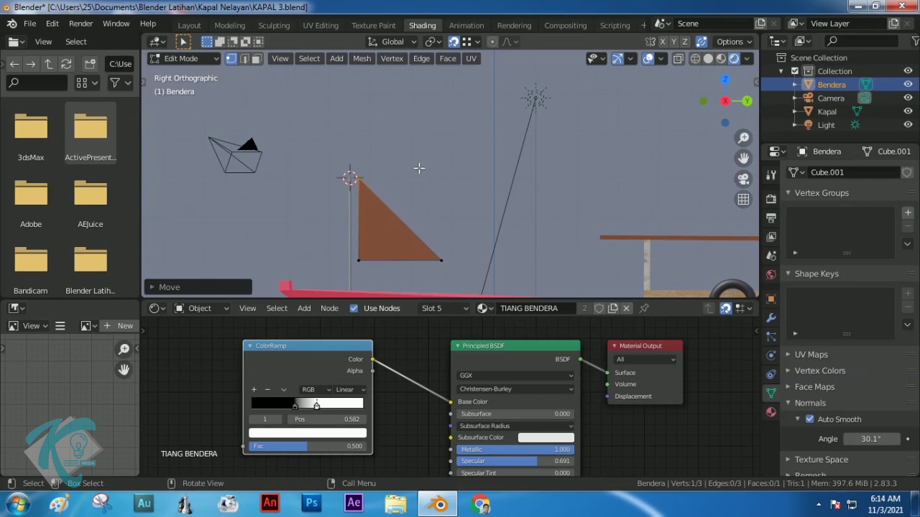
# Move the triangle's lower outer vertex up and away from the pole to form the pennant's tip
pyautogui.click(475, 42)
pyautogui.click(442, 259)
pyautogui.press('g')
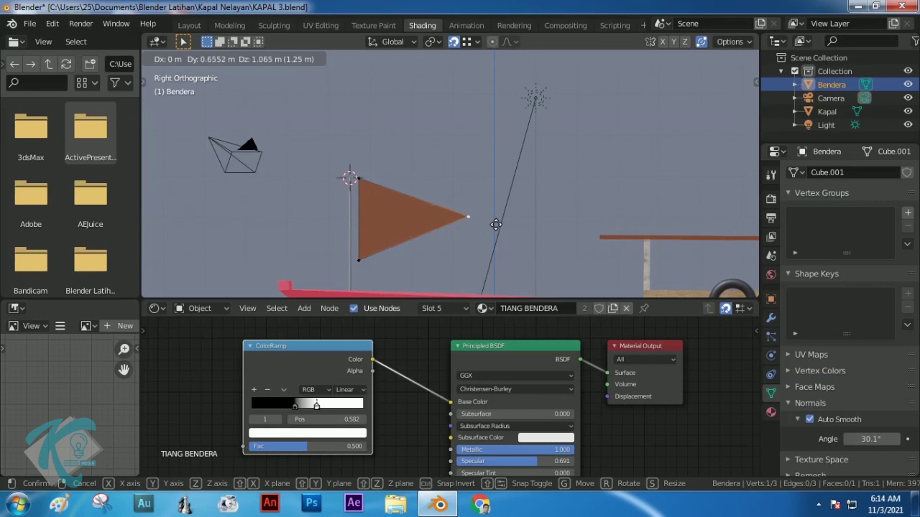
pyautogui.click(503, 225)
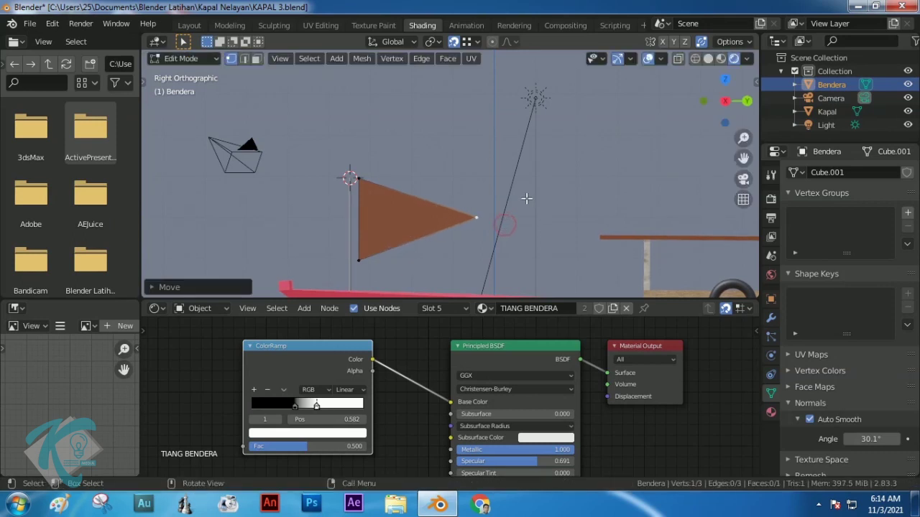
# Lower the pole-side bottom vertex slightly along Z and shift the pennant's tip down to mid-height
pyautogui.click(358, 262)
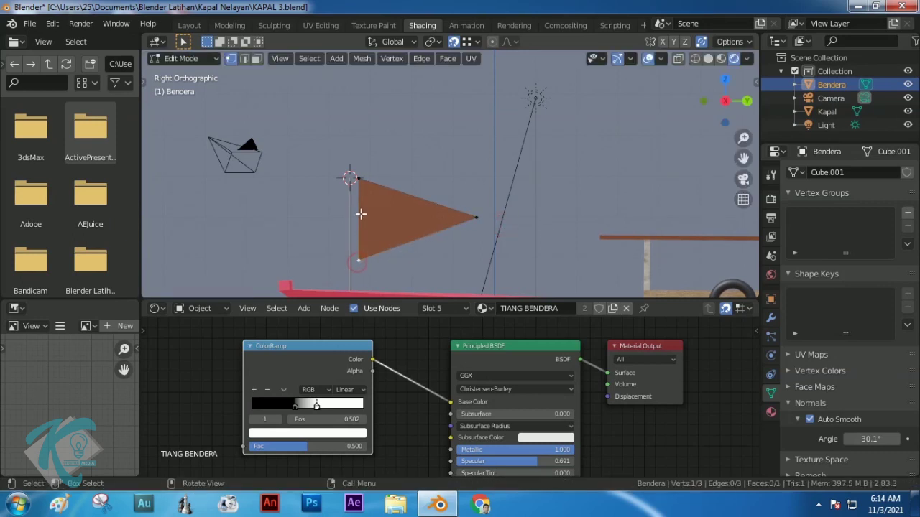
pyautogui.press('g')
pyautogui.press('z')
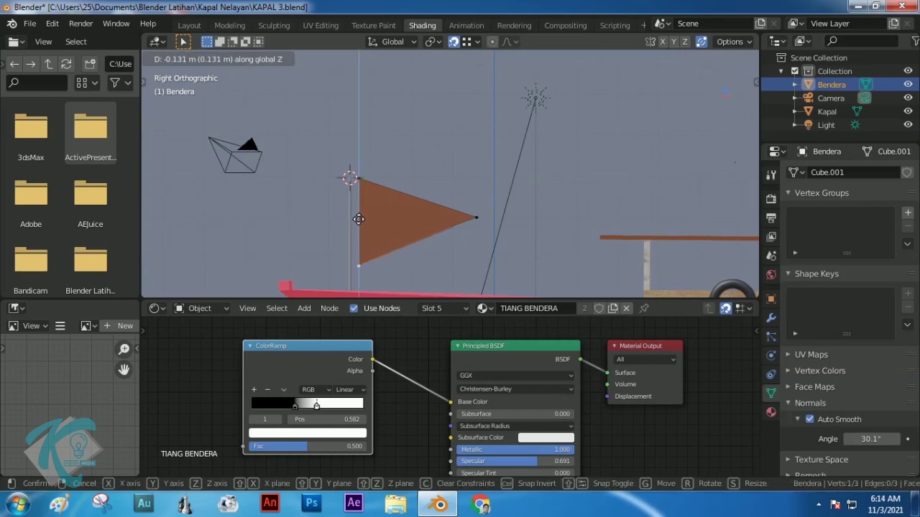
pyautogui.click(378, 221)
pyautogui.click(479, 219)
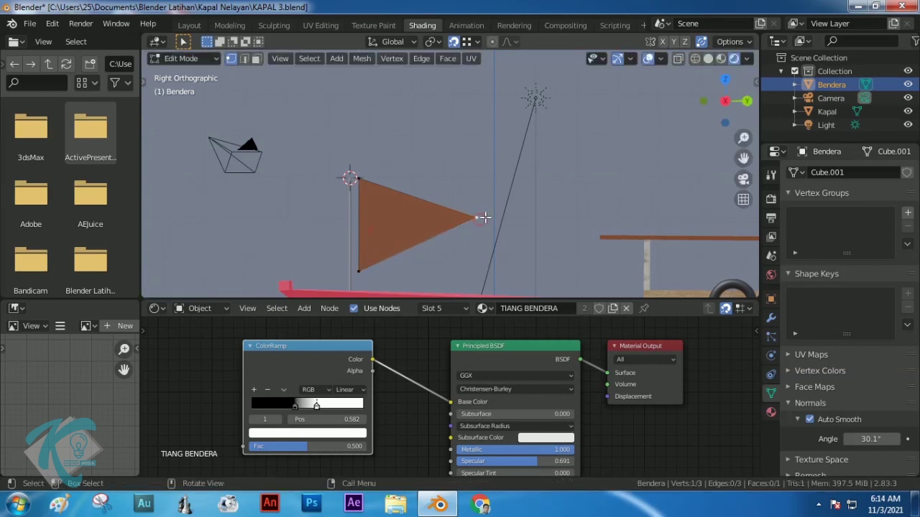
pyautogui.press('g')
pyautogui.click(483, 223)
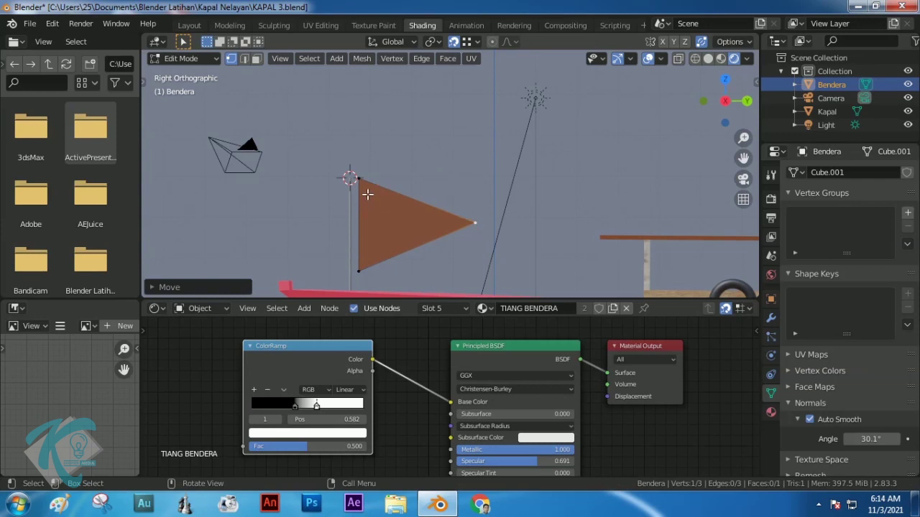
# Select the whole triangular flag and subdivide it with 10 cuts
pyautogui.click(383, 237)
pyautogui.press('a')
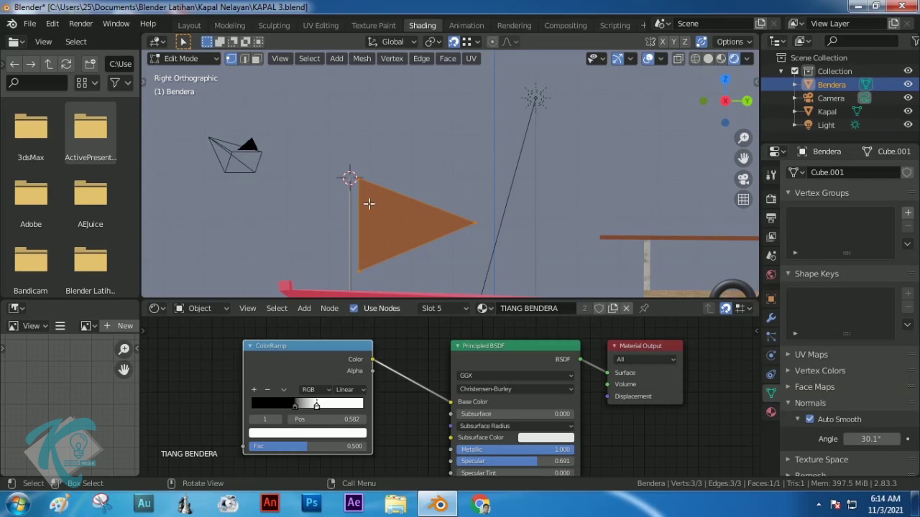
pyautogui.rightClick(396, 220)
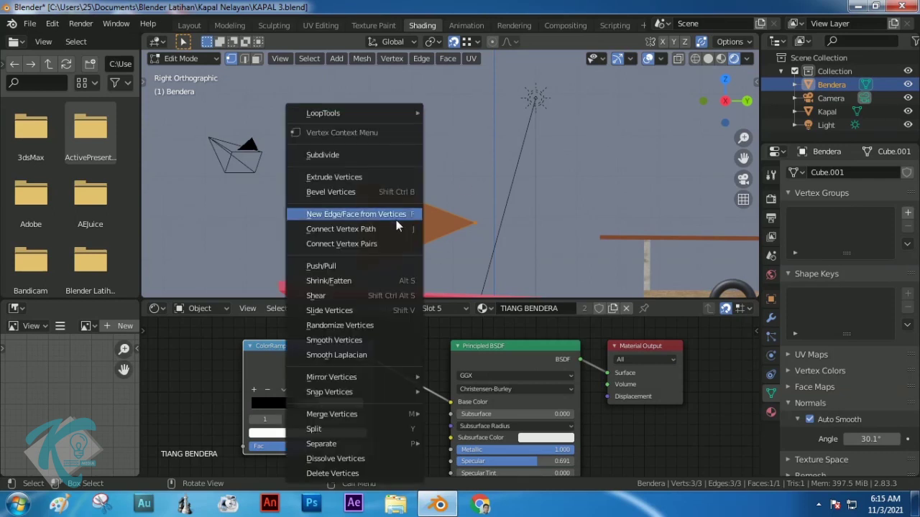
pyautogui.click(344, 157)
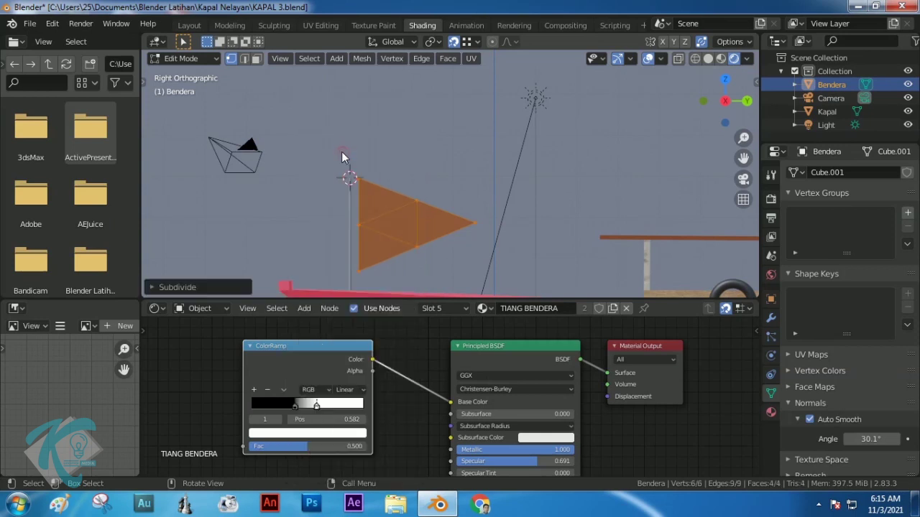
pyautogui.click(184, 284)
pyautogui.click(284, 194)
pyautogui.write('10')
pyautogui.press('Return')
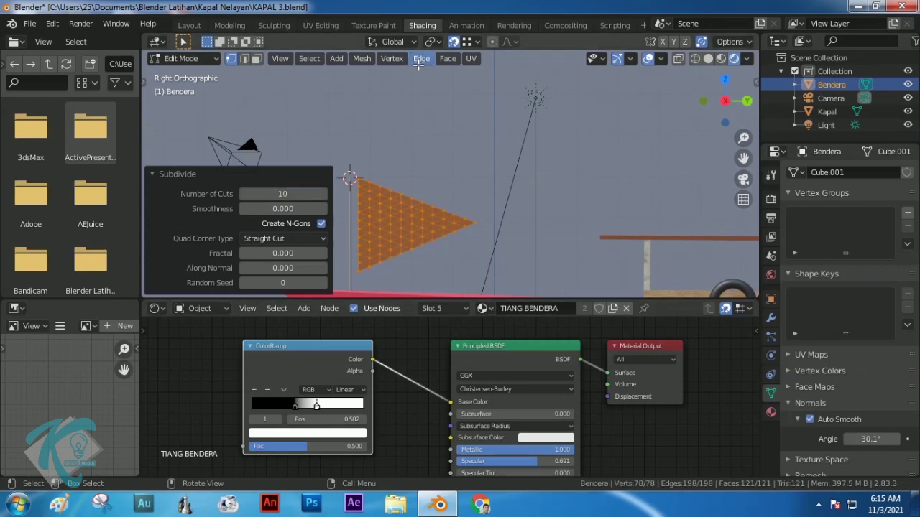
# In the Layout workspace, subdivide the selected flag mesh again with 2 cuts
pyautogui.click(188, 25)
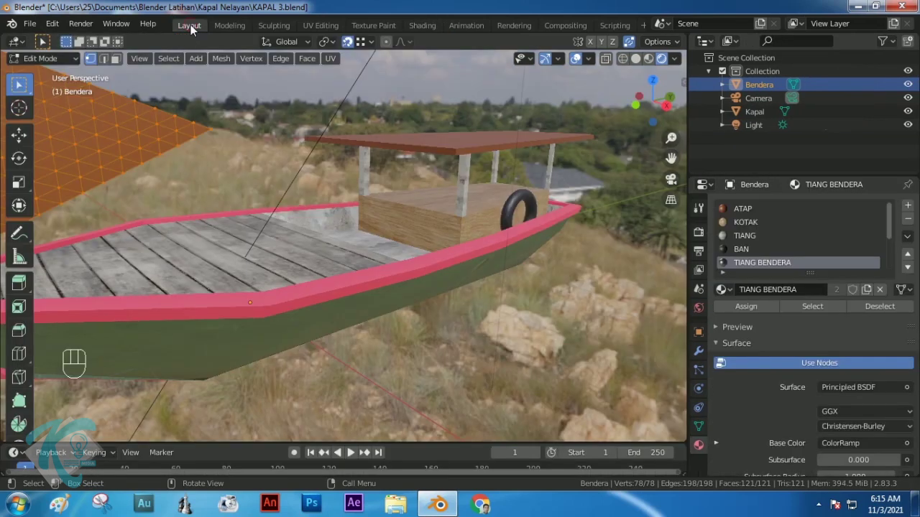
pyautogui.keyDown('shift'); pyautogui.moveTo(352, 205); pyautogui.dragTo(333, 209, button='middle'); pyautogui.keyUp('shift')
pyautogui.rightClick(327, 192)
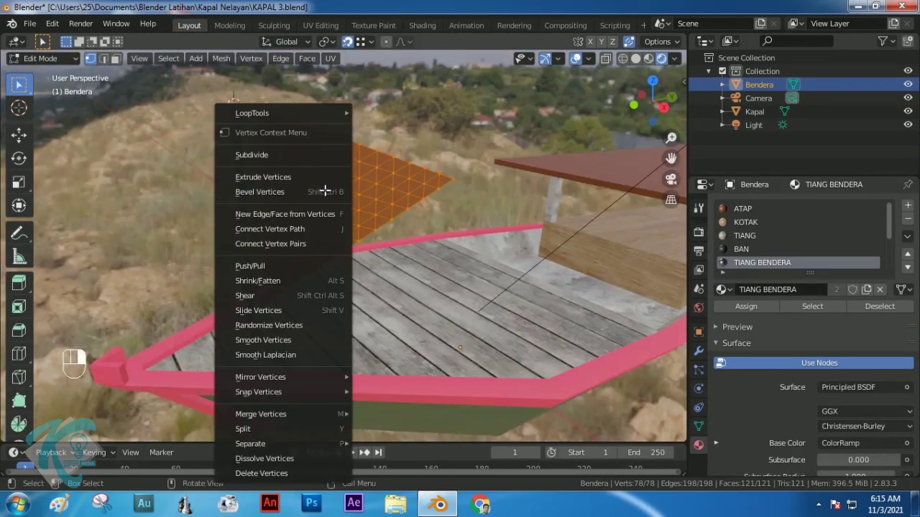
pyautogui.click(270, 158)
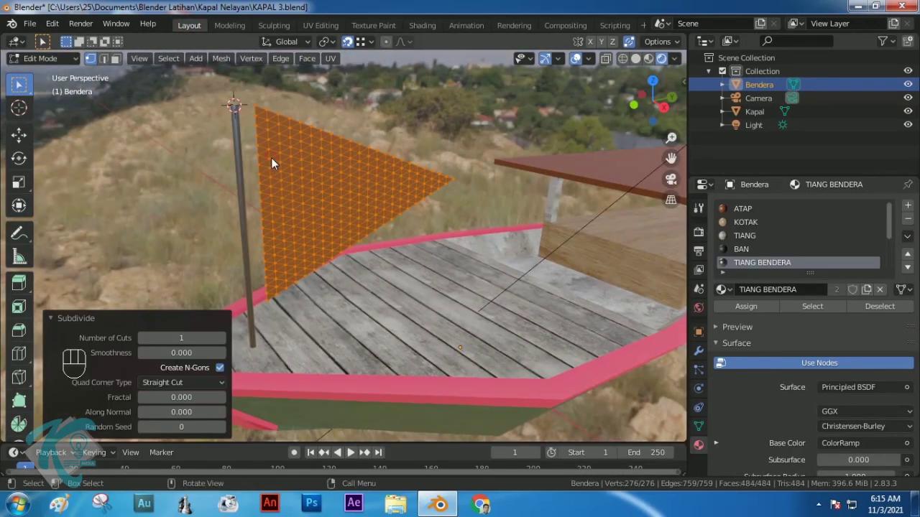
pyautogui.click(221, 338)
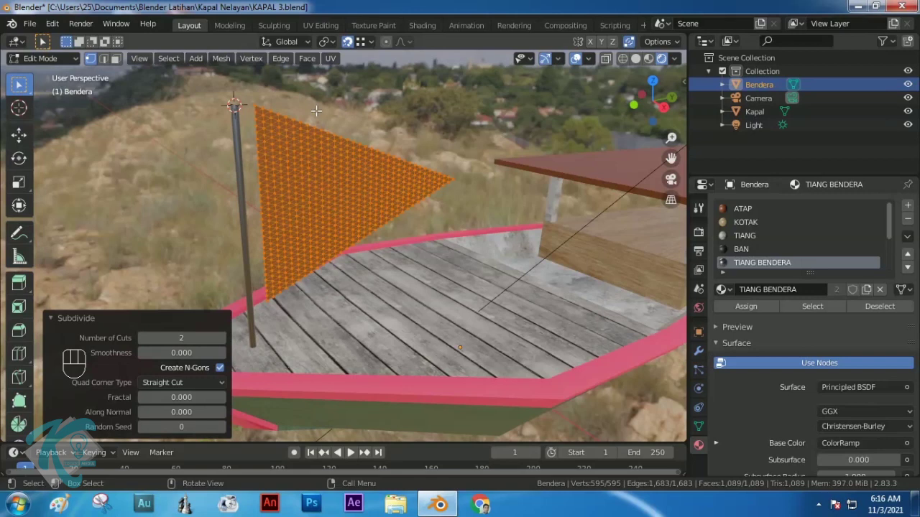
# Select the flag's upper and lower pole-side corner vertices and frame them in the right side view
pyautogui.click(254, 105)
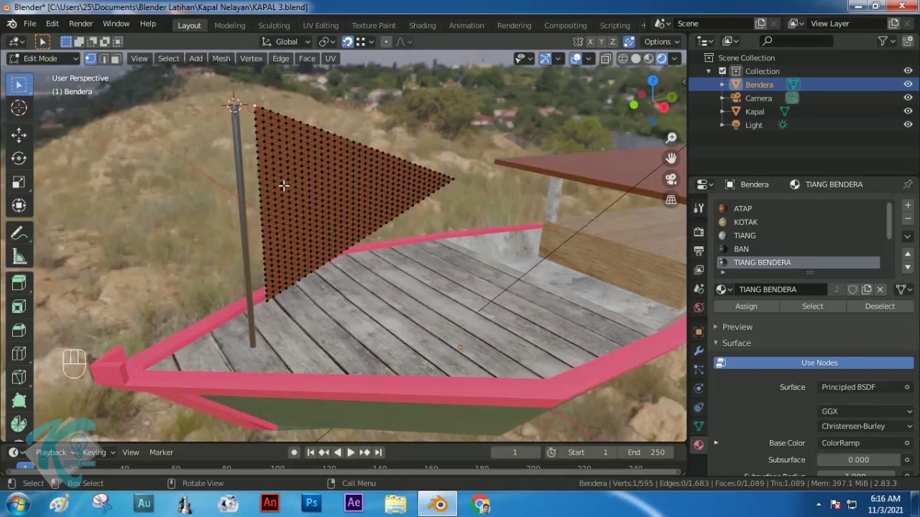
pyautogui.press('shift')
pyautogui.keyDown('shift'); pyautogui.click(267, 303); pyautogui.keyUp('shift')
pyautogui.press('KP_3')
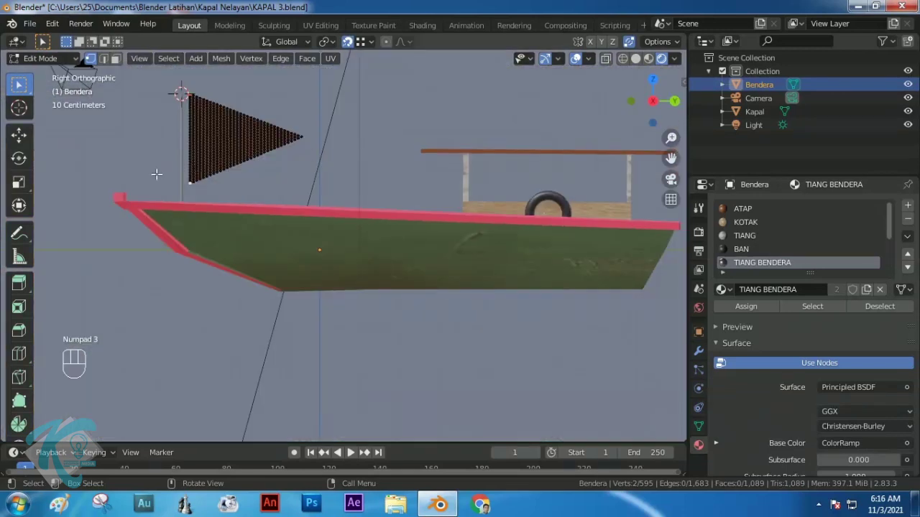
pyautogui.scroll(4, 196, 144)
pyautogui.scroll(-2, 196, 142)
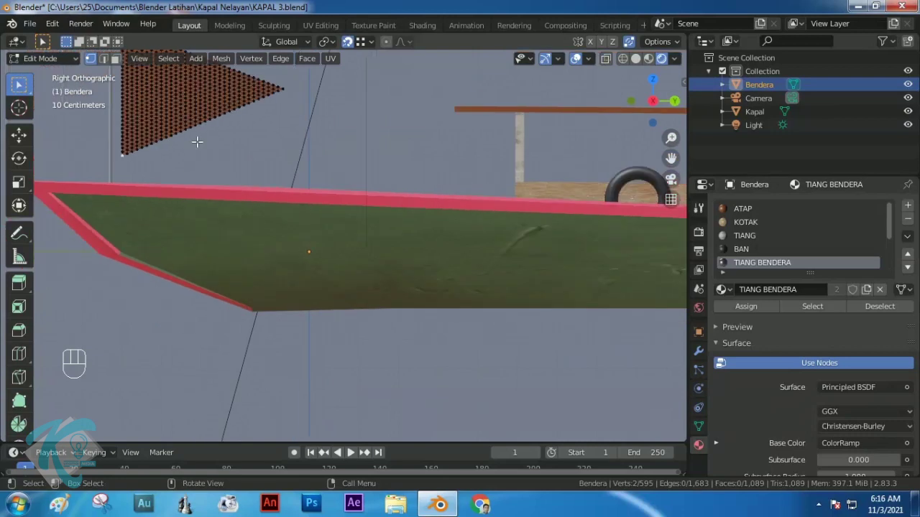
pyautogui.press('KP_Decimal')
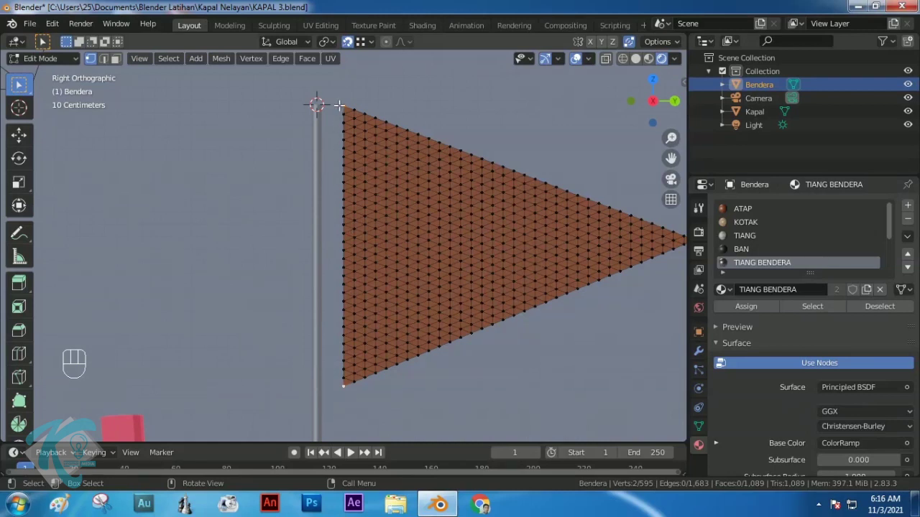
# Turn off snapping and Auto Merge, and turn on proportional editing
pyautogui.click(349, 43)
pyautogui.click(628, 41)
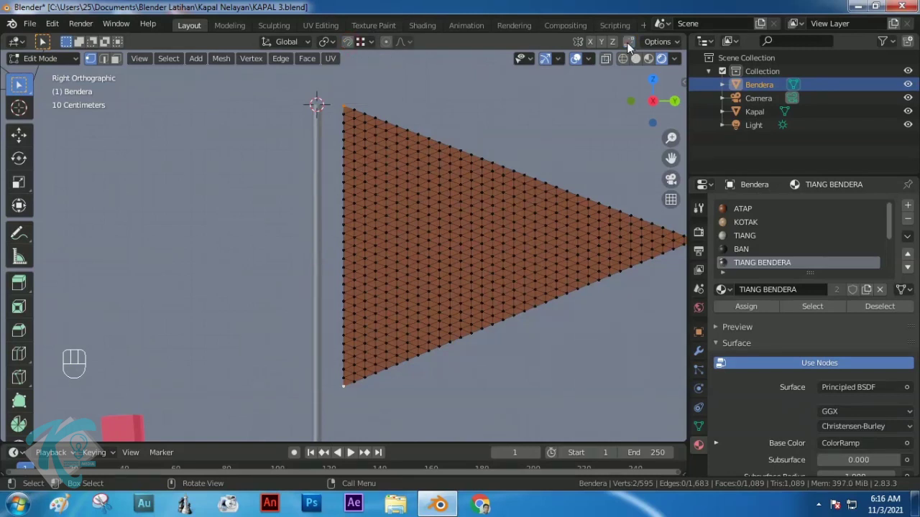
pyautogui.click(386, 41)
# Move both corner vertices about 0.2 m to the flagpole using smooth proportional falloff with a size of about 0.62
pyautogui.press('g')
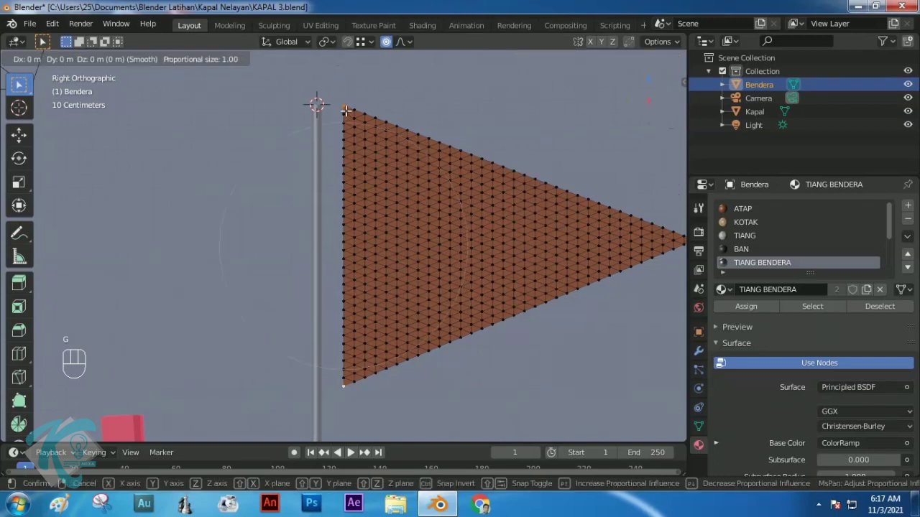
pyautogui.scroll(8, 366, 147)
pyautogui.scroll(2, 366, 147)
pyautogui.scroll(1, 366, 146)
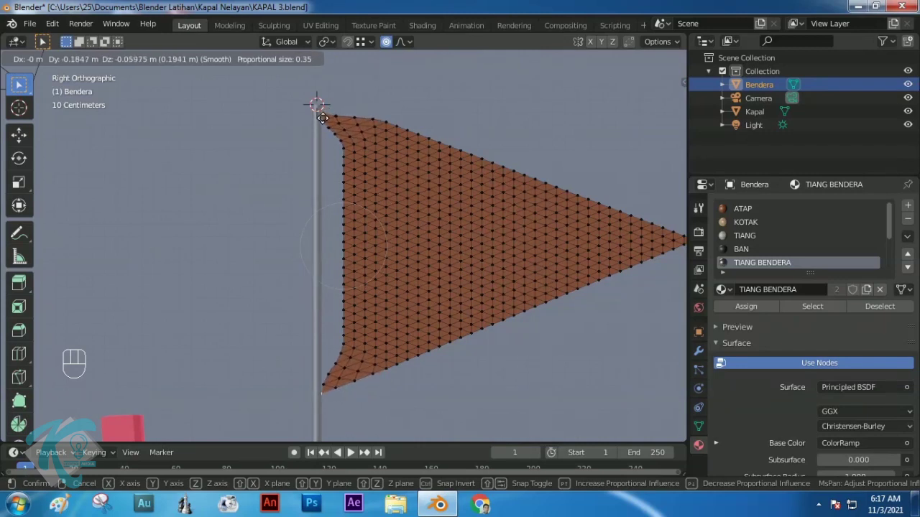
pyautogui.scroll(-6, 319, 117)
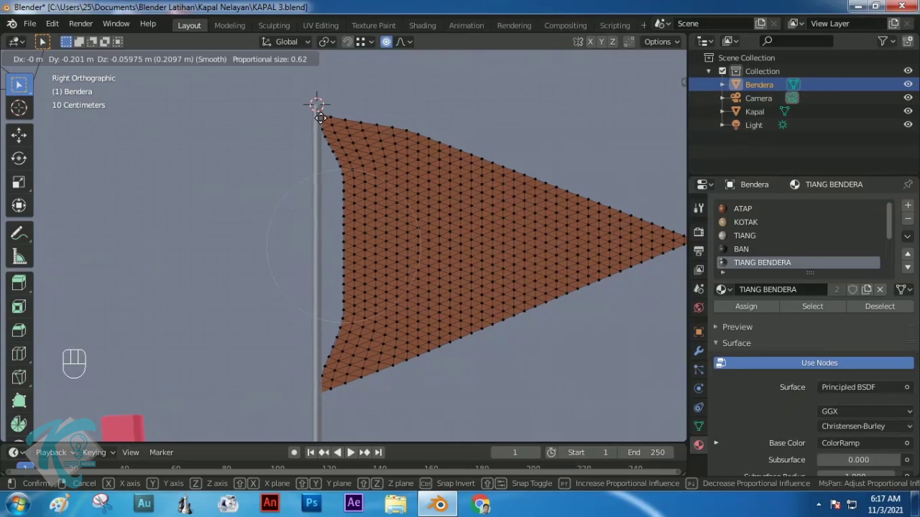
pyautogui.click(323, 119)
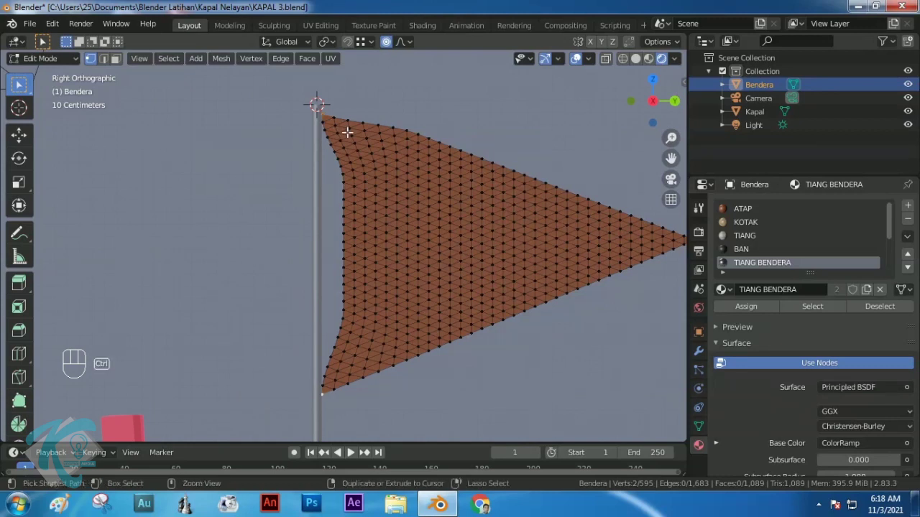
# Hook the flag's two pole-side corner vertices to a new object and assign them to a new vertex group named CANTOLAN
pyautogui.hotkey('ctrl', 'h')
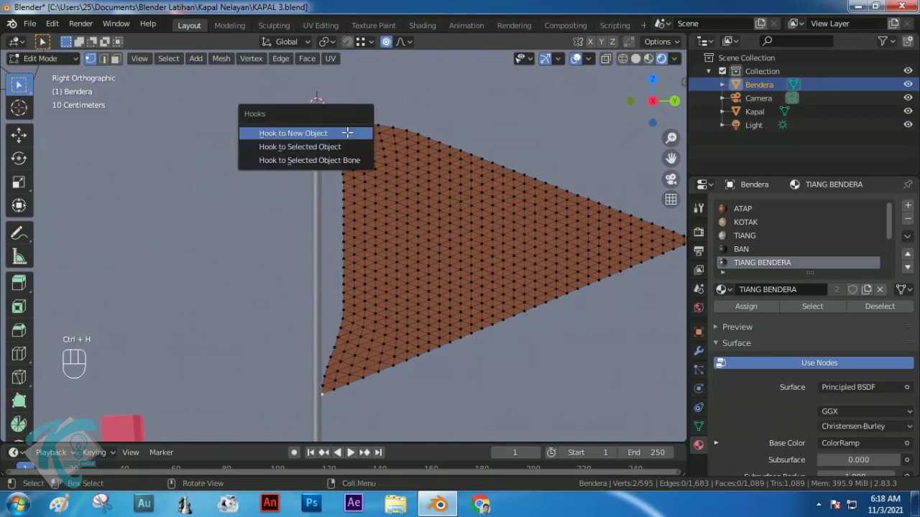
pyautogui.click(311, 135)
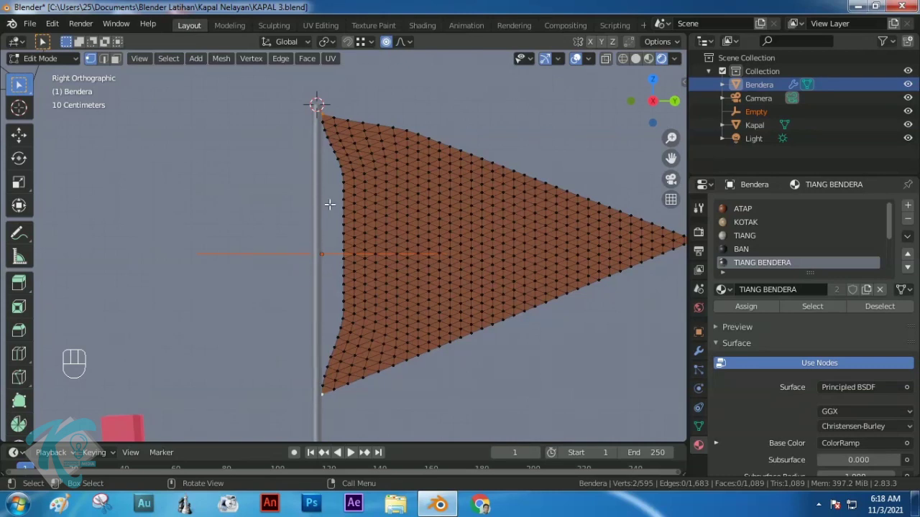
pyautogui.click(699, 426)
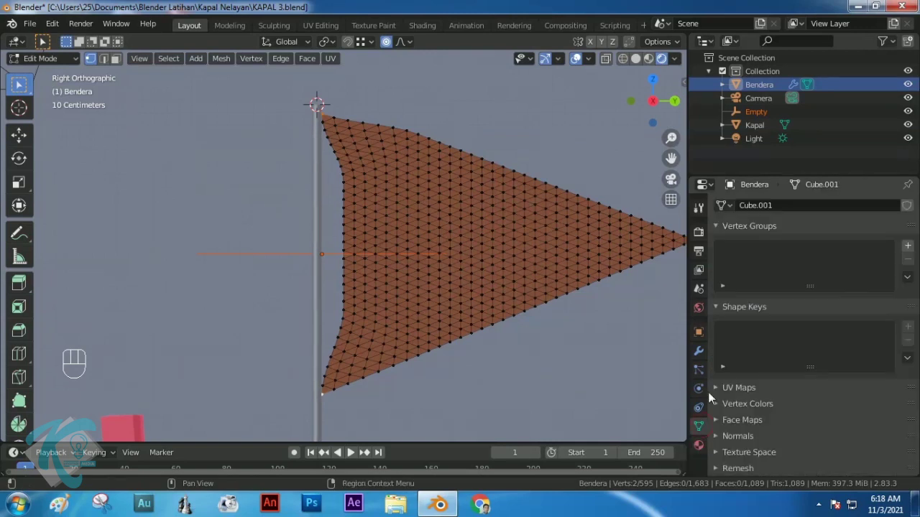
pyautogui.click(907, 246)
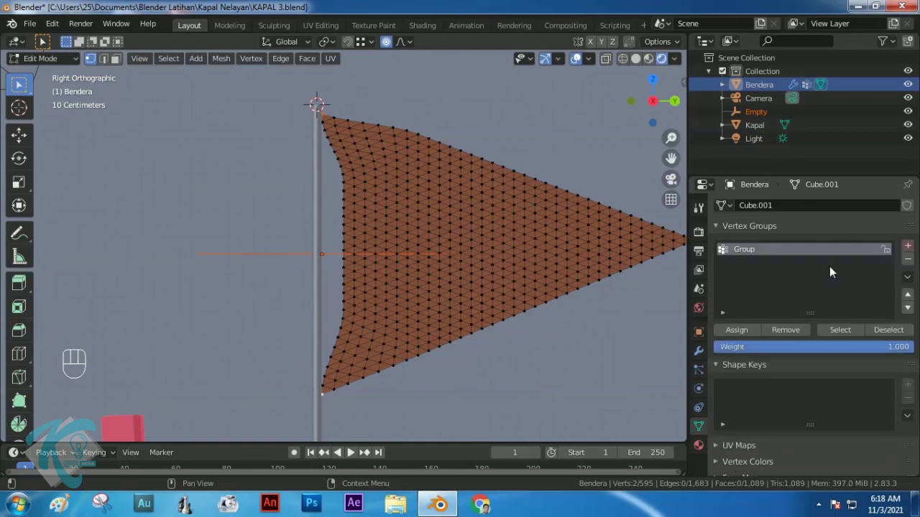
pyautogui.doubleClick(745, 249)
pyautogui.write('CANTOLAN')
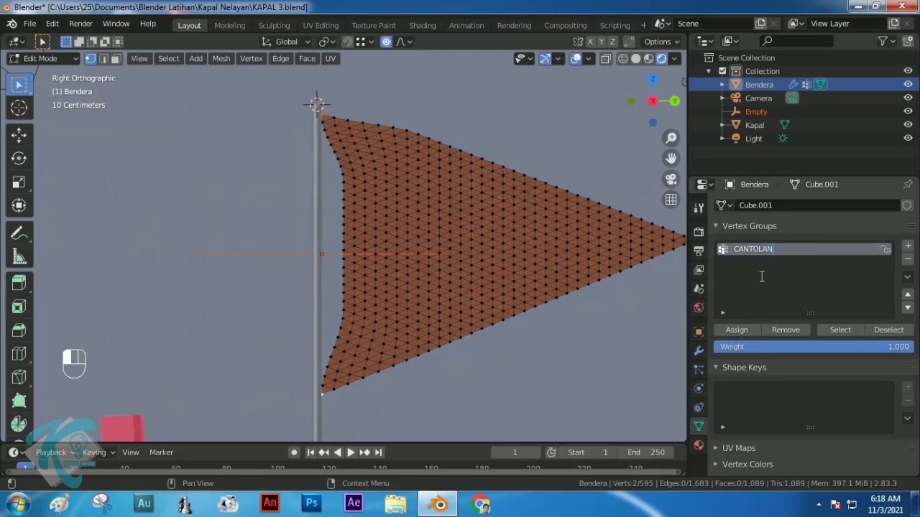
pyautogui.click(761, 277)
pyautogui.click(737, 330)
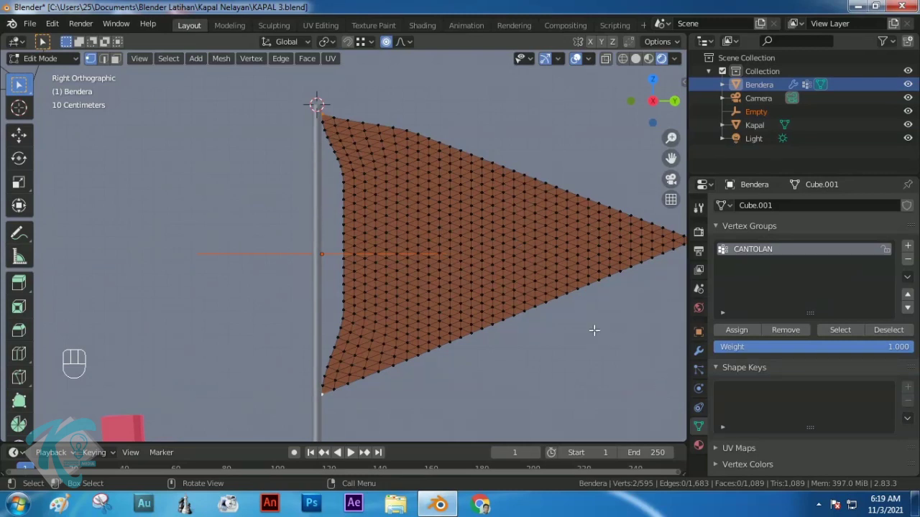
# In Object Mode, parent the hook empty to the boat (Kapal) using Object (Keep Transform)
pyautogui.click(55, 58)
pyautogui.click(48, 75)
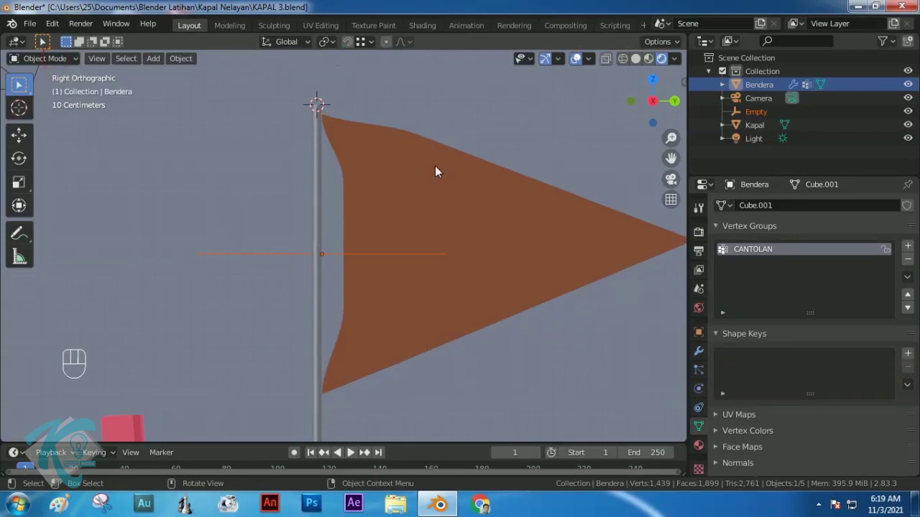
pyautogui.click(300, 253)
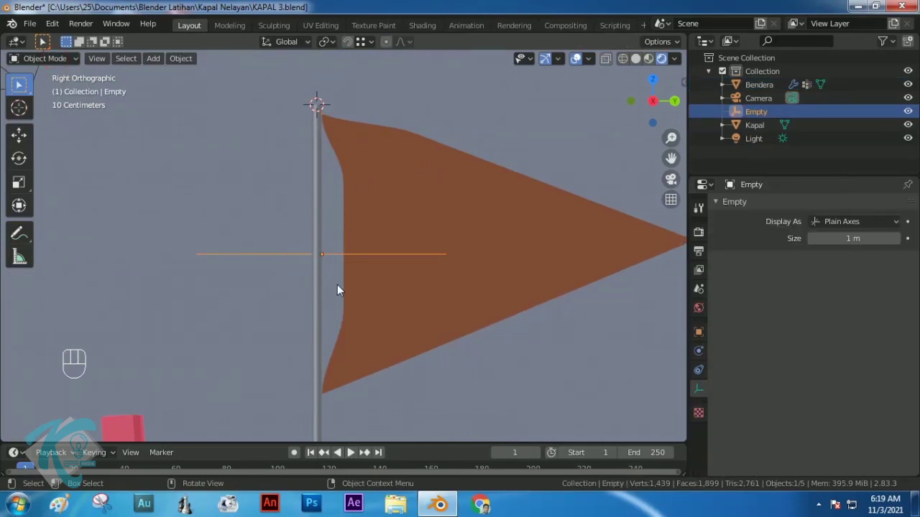
pyautogui.keyDown('shift'); pyautogui.click(317, 421); pyautogui.keyUp('shift')
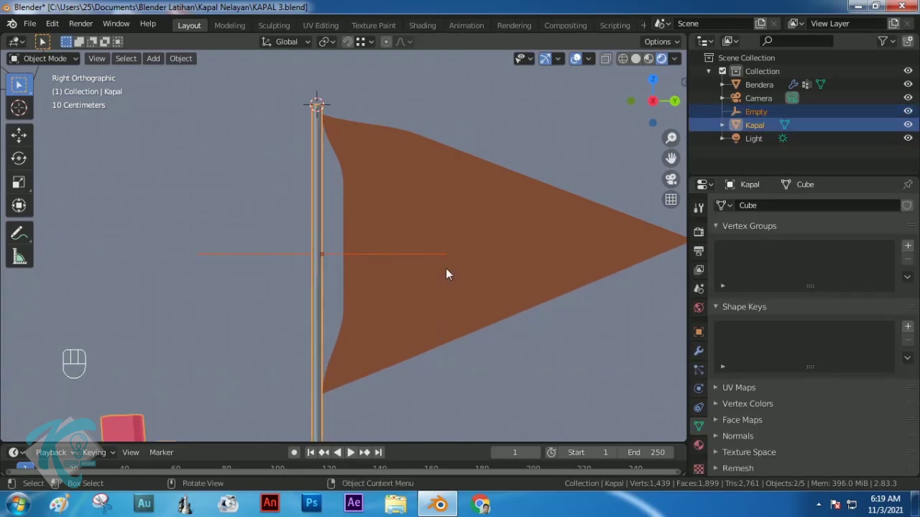
pyautogui.hotkey('ctrl', 'p')
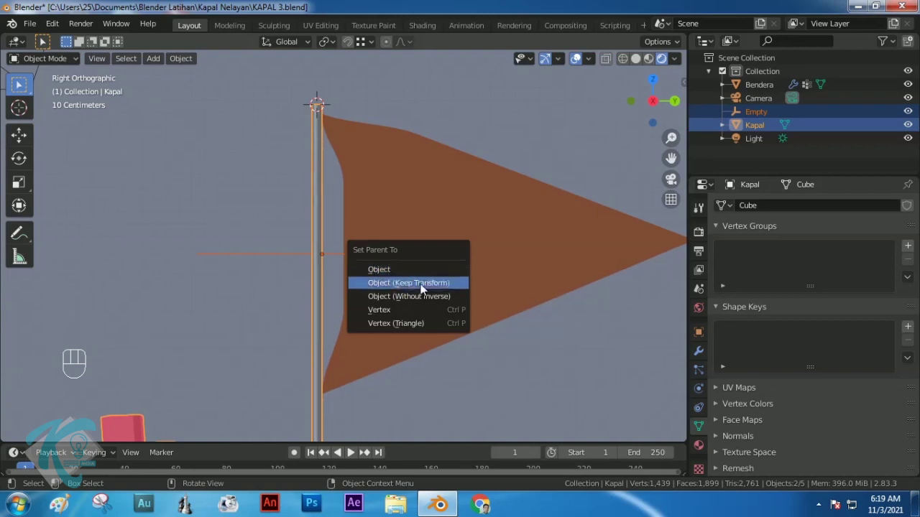
pyautogui.click(420, 284)
pyautogui.click(472, 355)
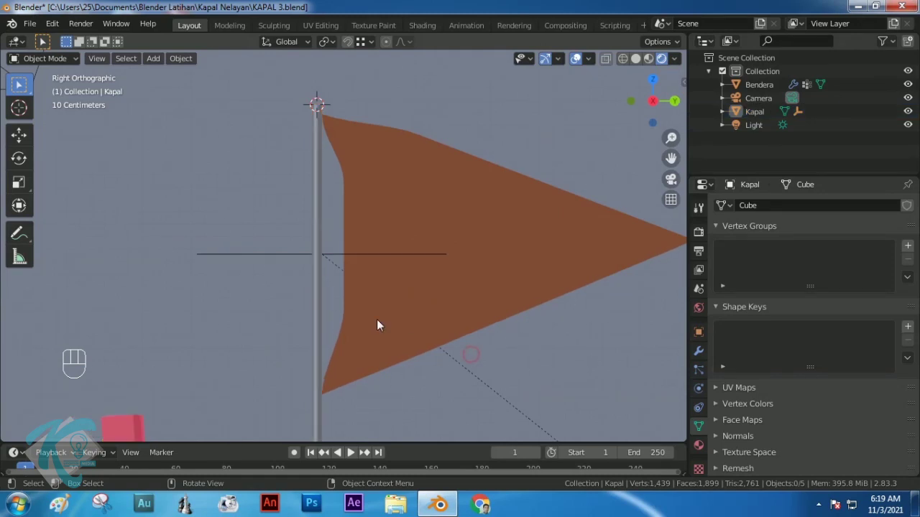
# Enable Cloth physics on the flag and apply the Silk preset
pyautogui.click(441, 223)
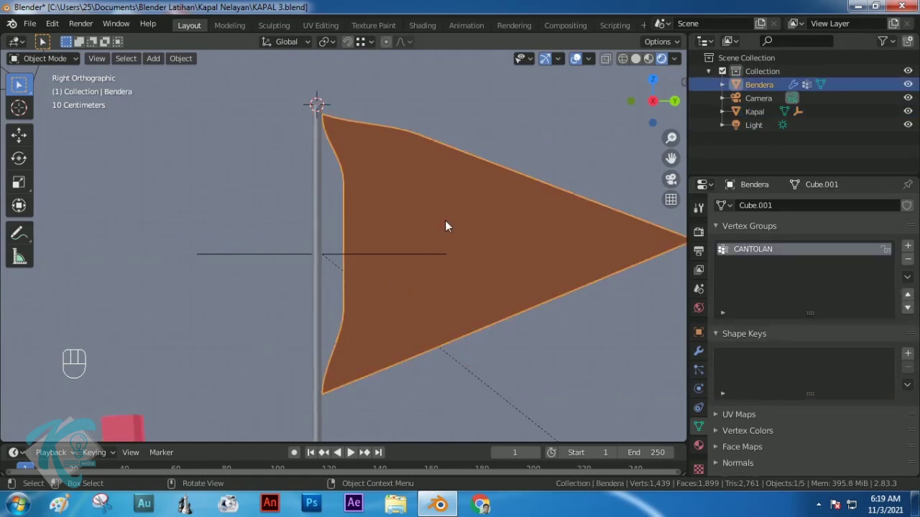
pyautogui.click(699, 388)
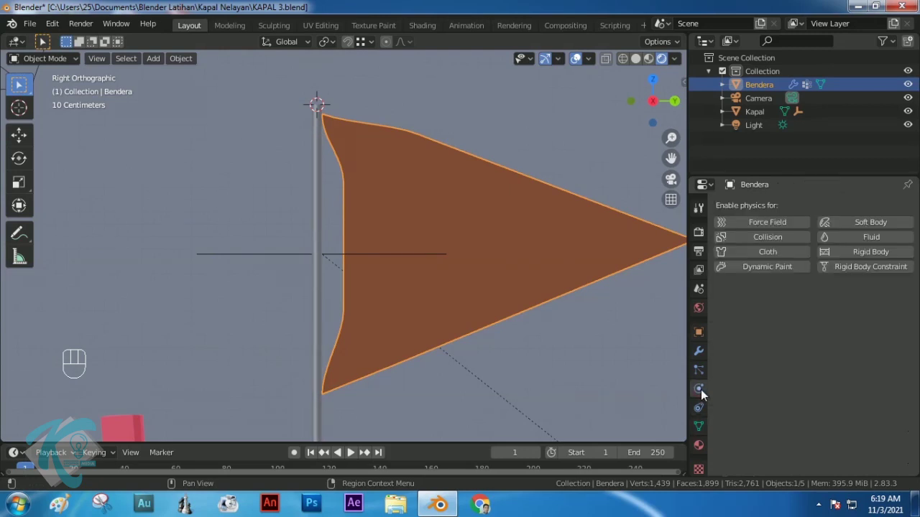
pyautogui.click(771, 251)
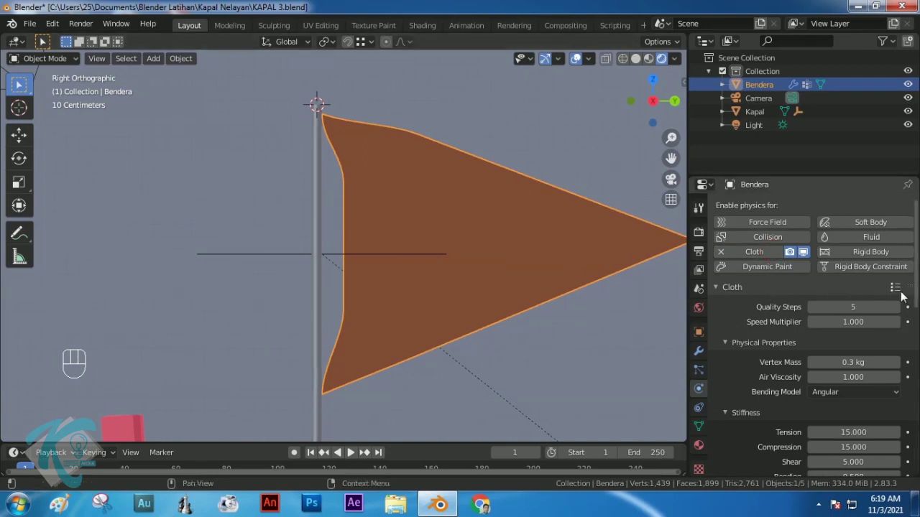
pyautogui.click(895, 288)
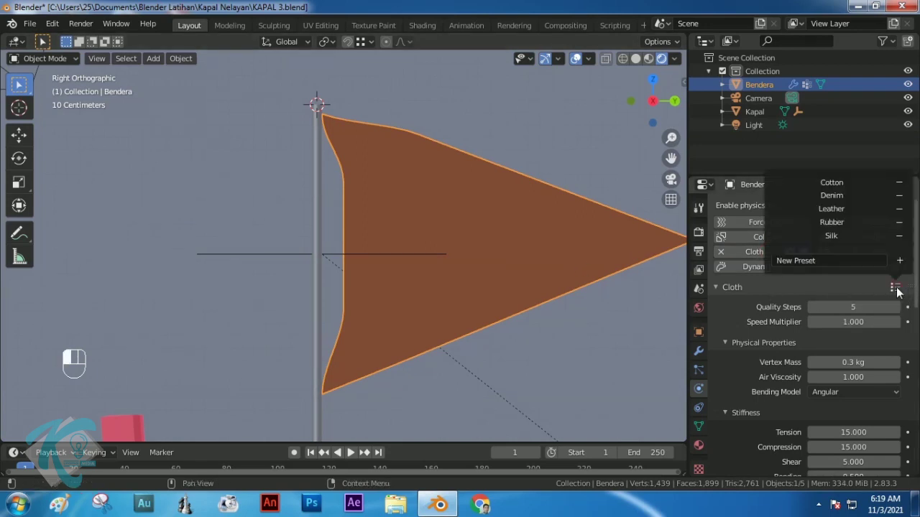
pyautogui.click(836, 237)
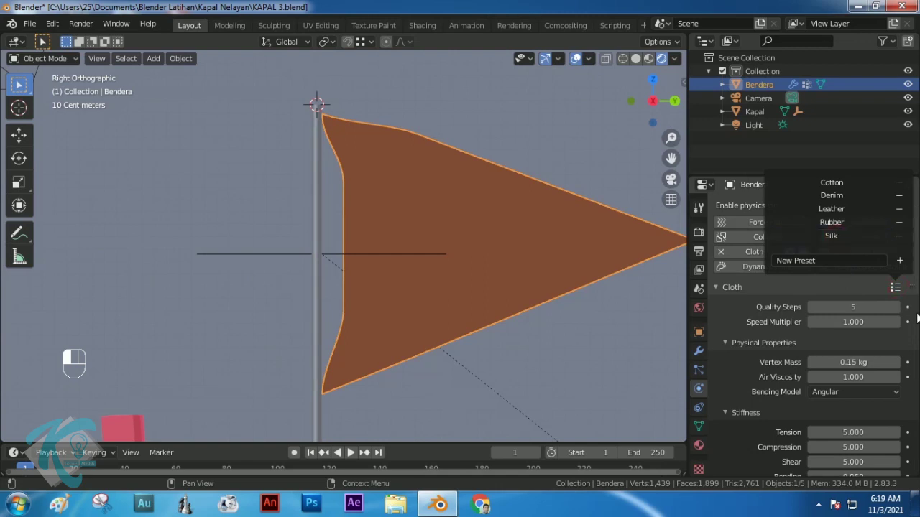
# Set the flag cloth's shape Pin Group to the CANTOLAN vertex group
pyautogui.scroll(-10, 879, 362)
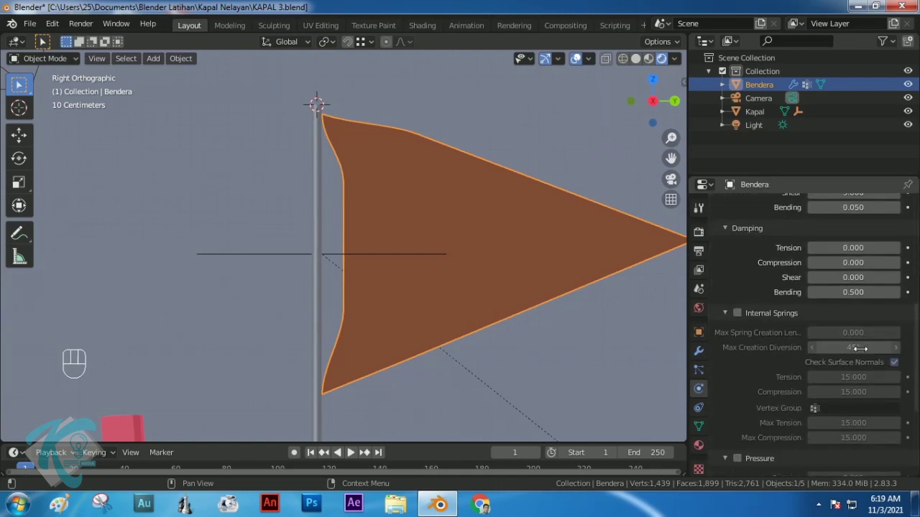
pyautogui.scroll(-5, 860, 347)
pyautogui.click(730, 421)
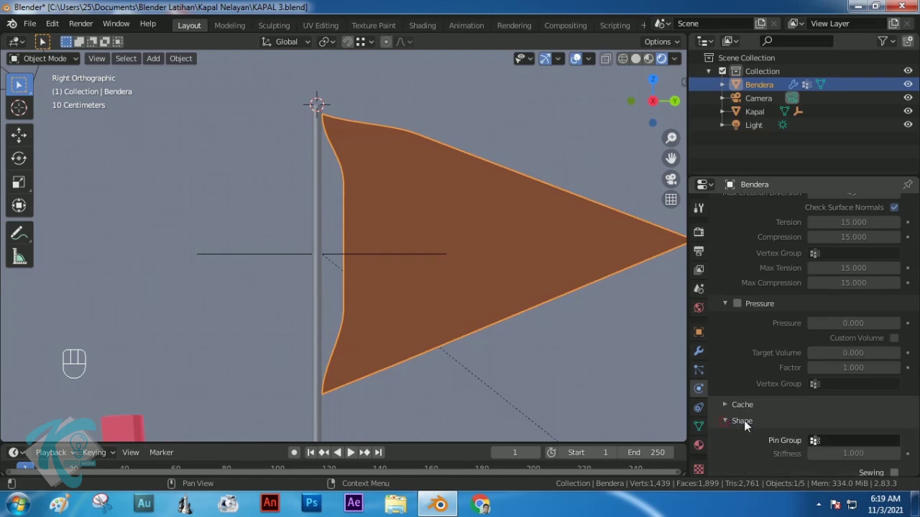
pyautogui.scroll(-2, 805, 416)
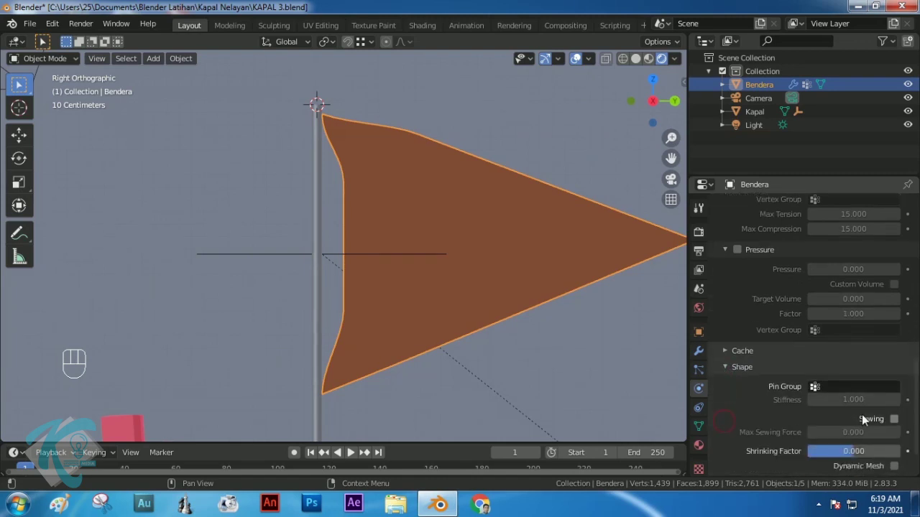
pyautogui.click(830, 388)
pyautogui.click(785, 246)
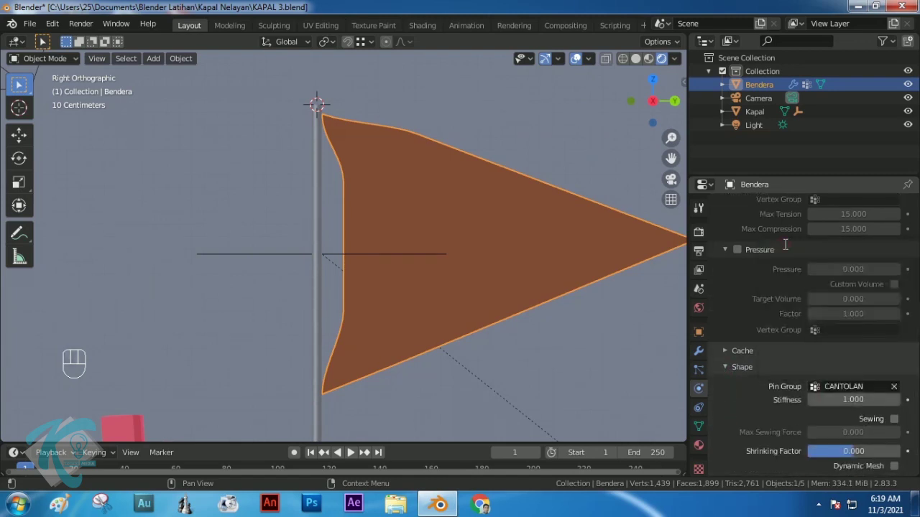
# Enable Self Collisions in the flag's cloth collision settings
pyautogui.scroll(-2, 813, 395)
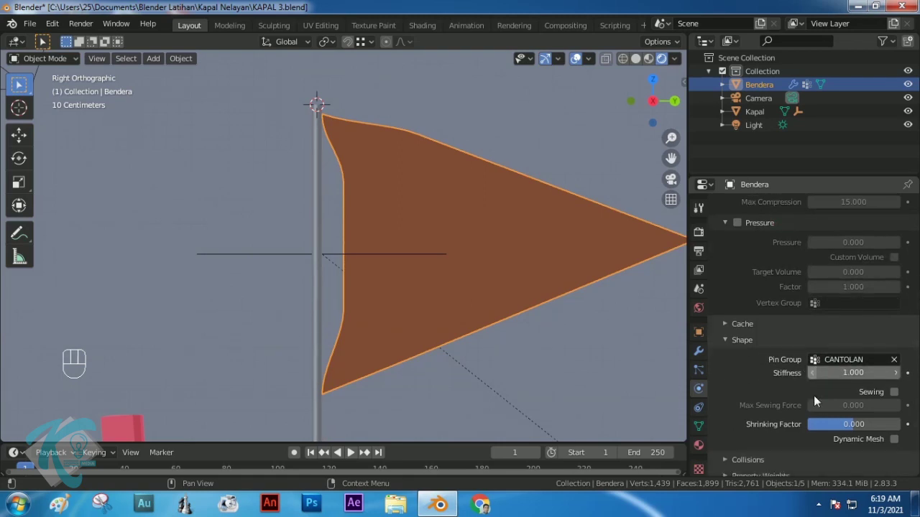
pyautogui.scroll(-5, 800, 388)
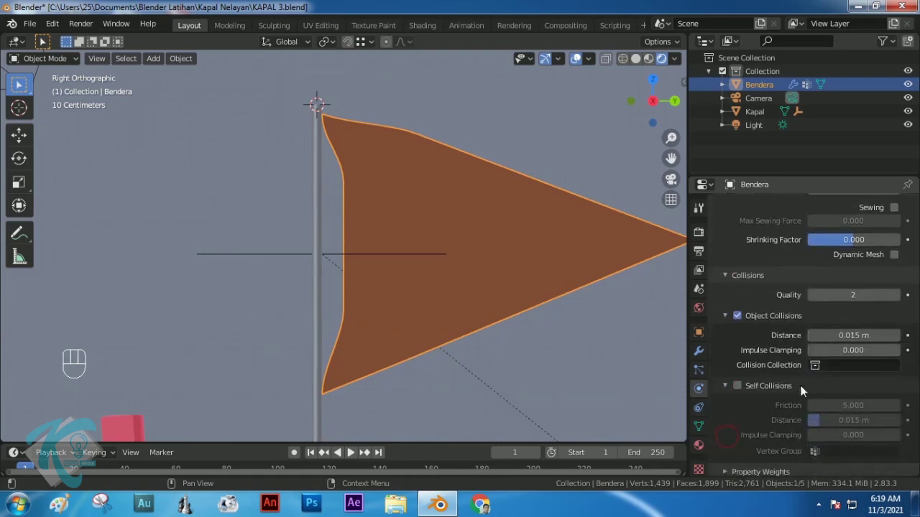
pyautogui.click(737, 386)
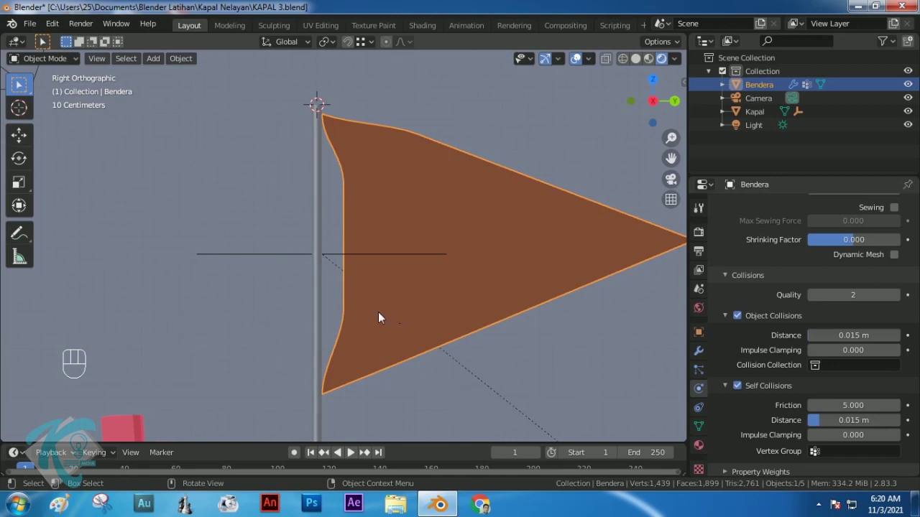
# Enable Collision physics on the boat (Kapal), which includes the flagpole
pyautogui.click(317, 336)
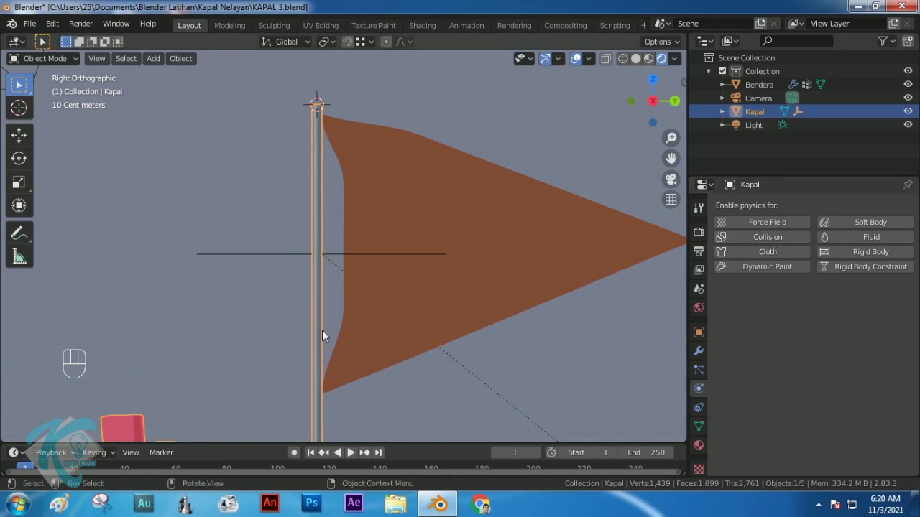
pyautogui.click(698, 390)
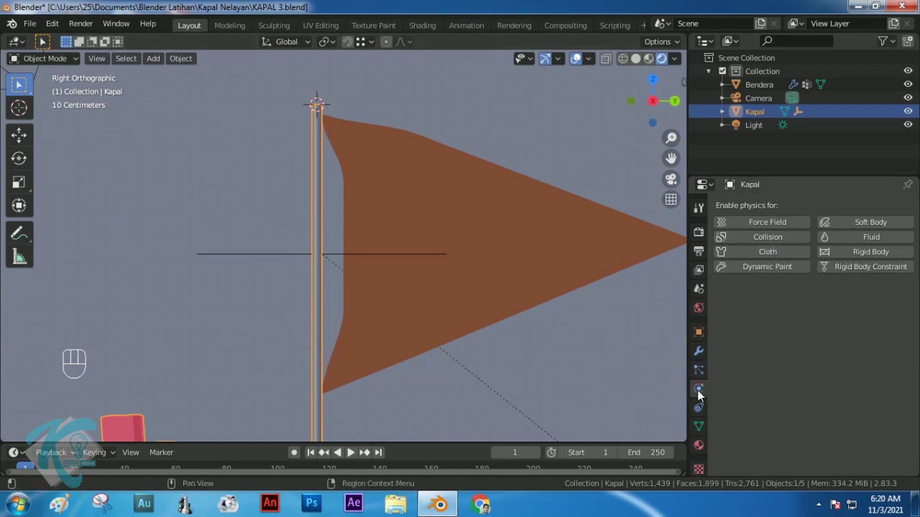
pyautogui.click(763, 238)
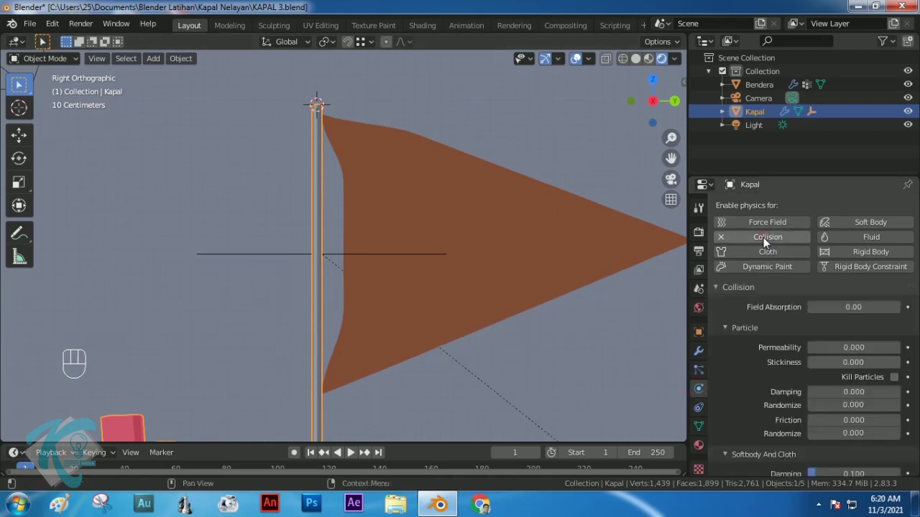
# Enlarge the timeline and, with Auto Keying on, record a keyframe of the boat's current location at frame 1
pyautogui.scroll(-5, 403, 287)
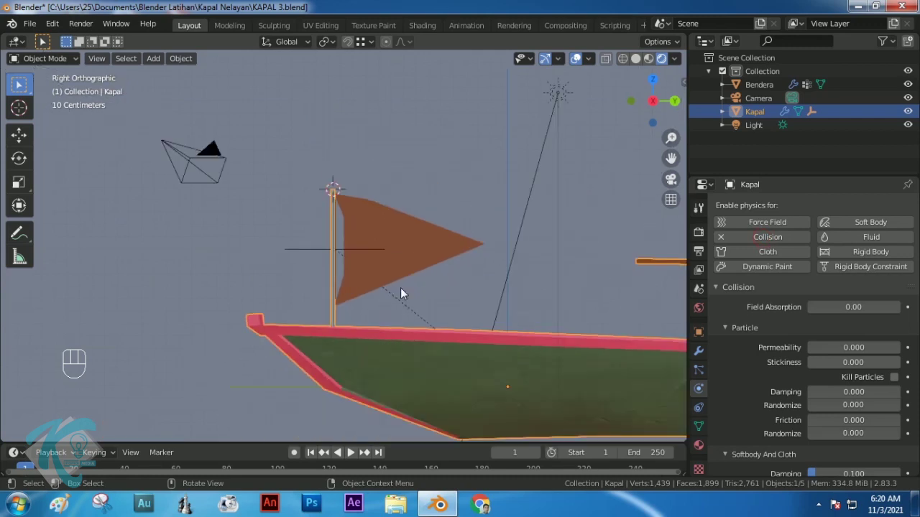
pyautogui.scroll(-1, 399, 288)
pyautogui.scroll(-3, 424, 273)
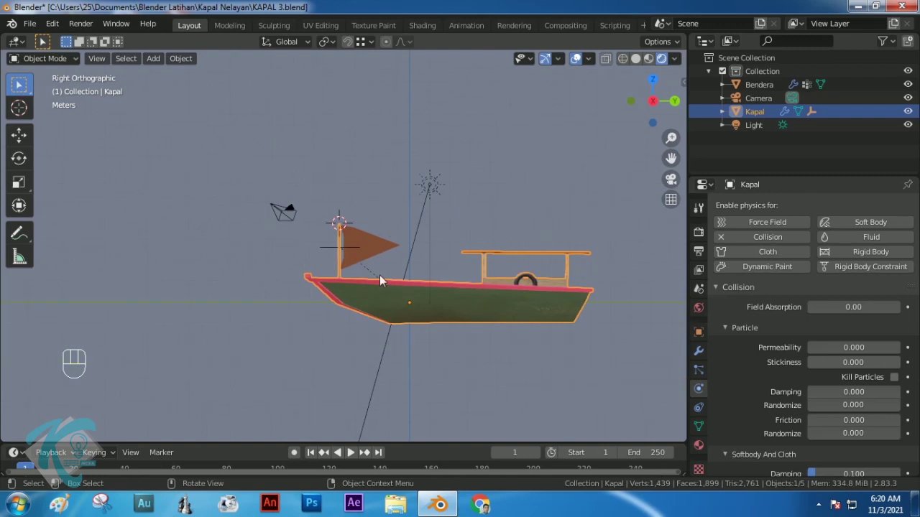
pyautogui.scroll(-2, 445, 302)
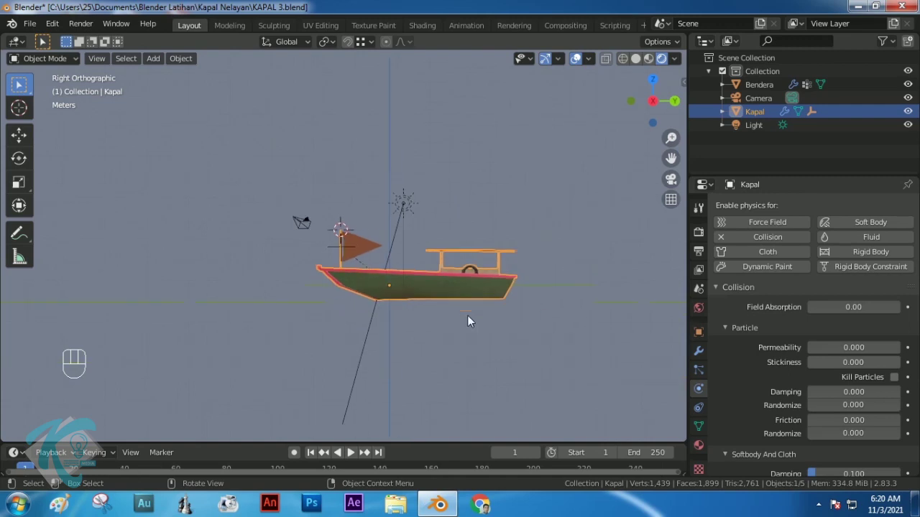
pyautogui.click(471, 286)
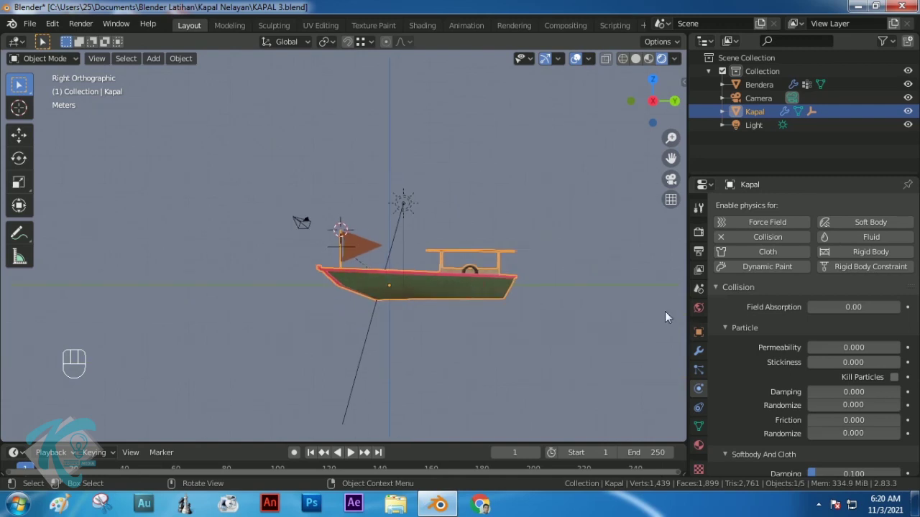
pyautogui.moveTo(368, 443); pyautogui.dragTo(379, 355)
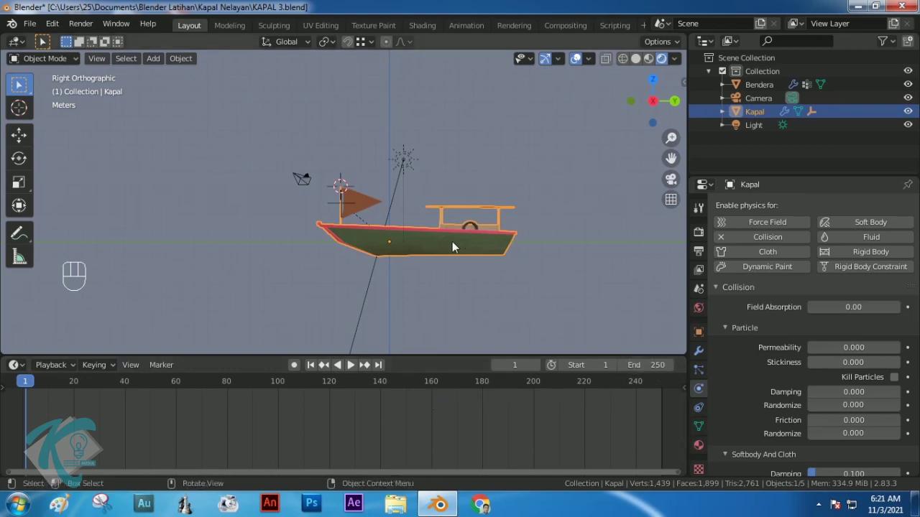
pyautogui.click(294, 365)
pyautogui.press('g')
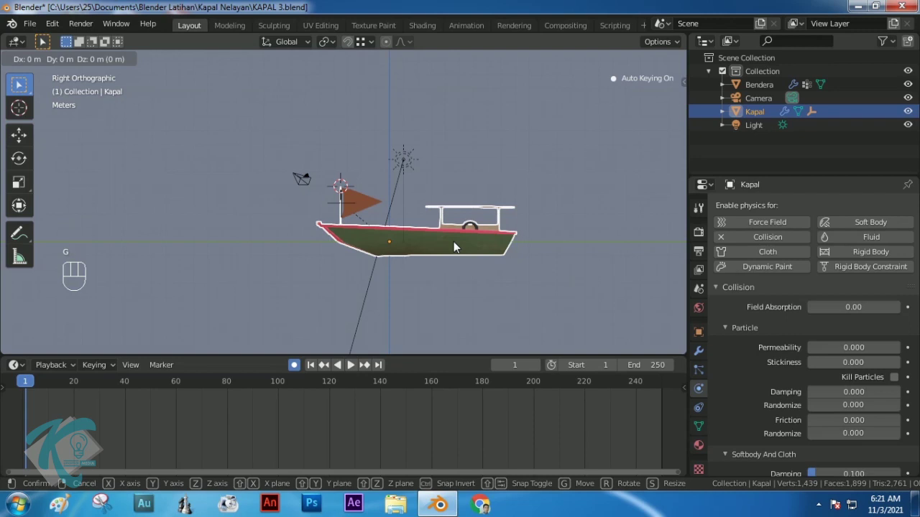
pyautogui.press('Return')
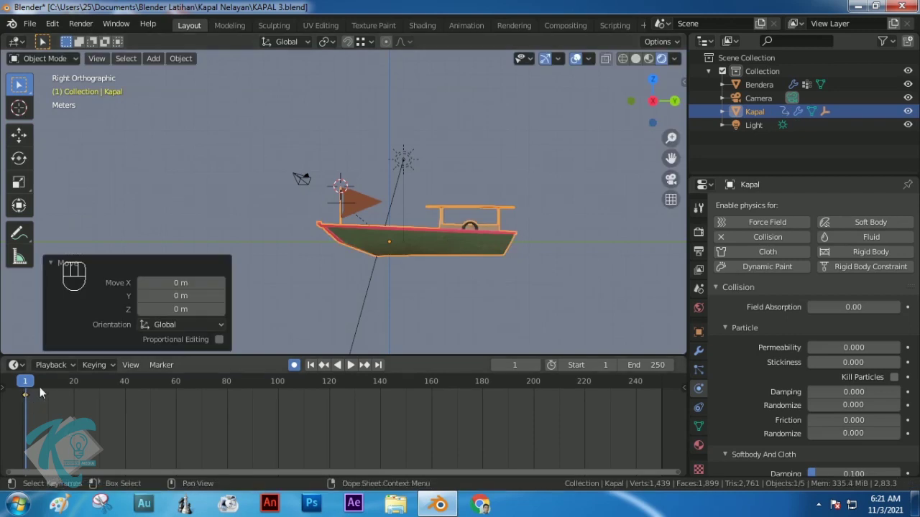
# At frame 160, move the boat about 20 m along negative Y so Auto Keying records its second location keyframe
pyautogui.moveTo(24, 382); pyautogui.dragTo(432, 389)
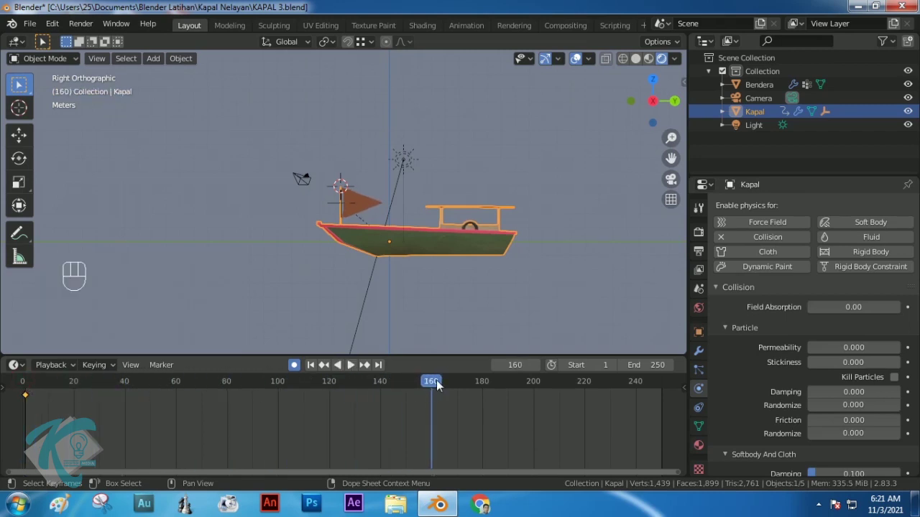
pyautogui.click(19, 134)
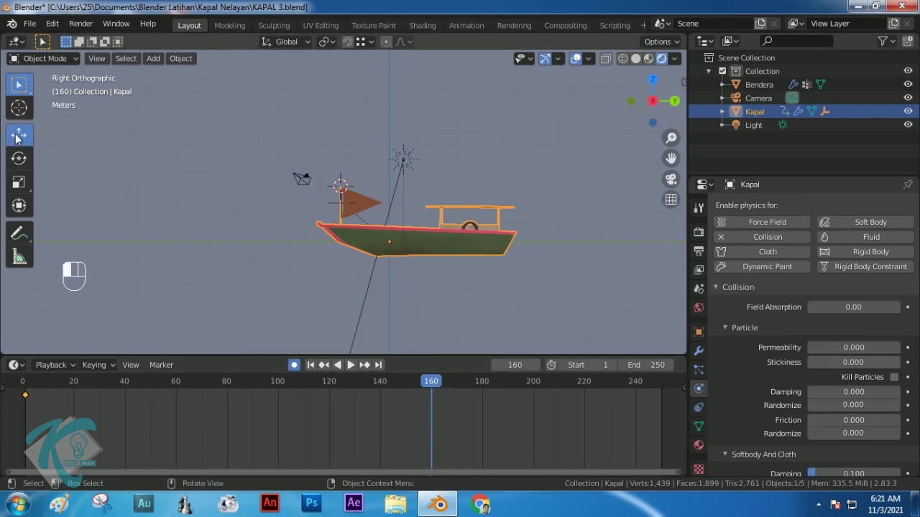
pyautogui.moveTo(441, 245); pyautogui.dragTo(154, 278)
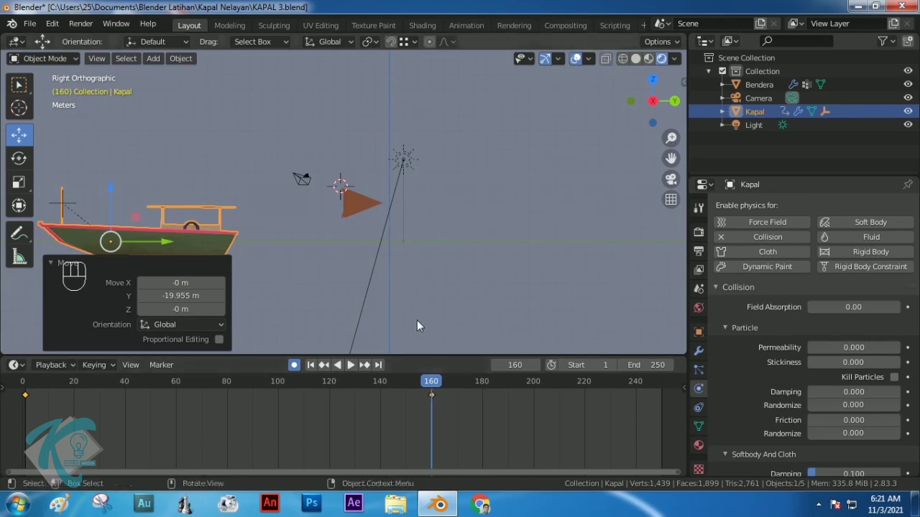
# Play and scrub through the timeline to review the boat's movement between its two keyframes
pyautogui.press('space')
pyautogui.moveTo(431, 388)
pyautogui.mouseDown()
pyautogui.moveTo(49, 388)
pyautogui.moveTo(439, 384)
pyautogui.moveTo(0, 396)
pyautogui.mouseUp()
pyautogui.press('space')
pyautogui.click(434, 386)
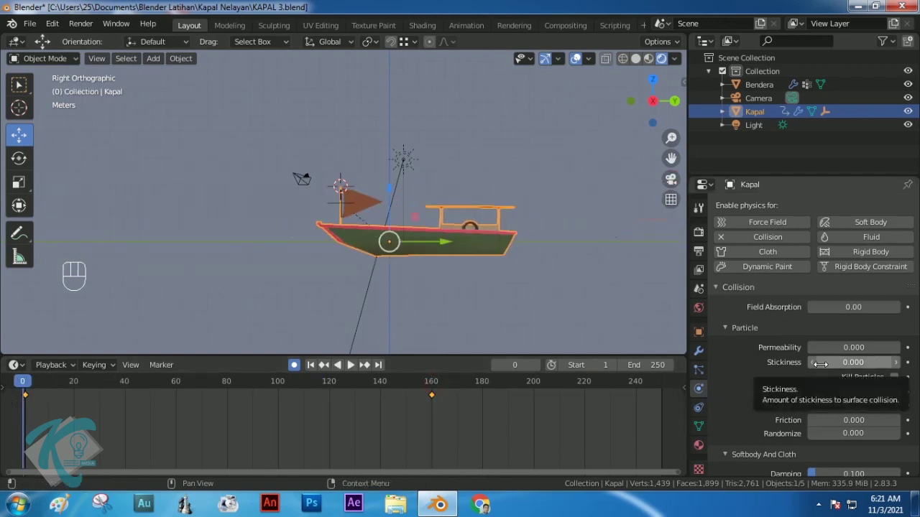
# Return to frame 1 and bake the flag's (Bendera) cloth simulation from its Cache settings
pyautogui.hotkey('shift', 'Left')
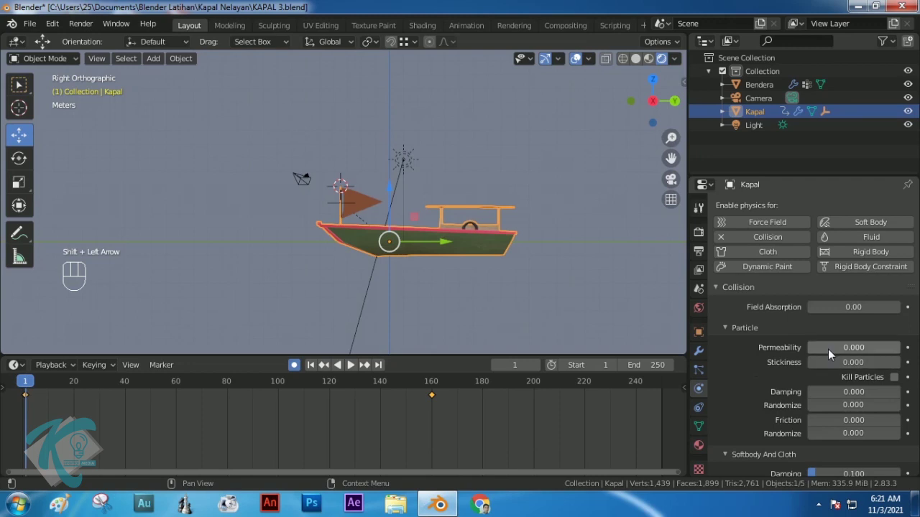
pyautogui.click(369, 204)
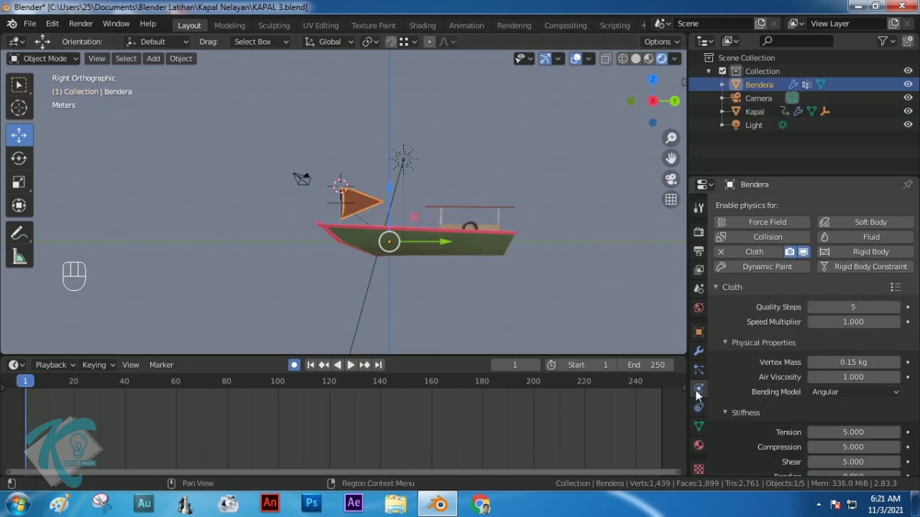
pyautogui.scroll(-12, 803, 384)
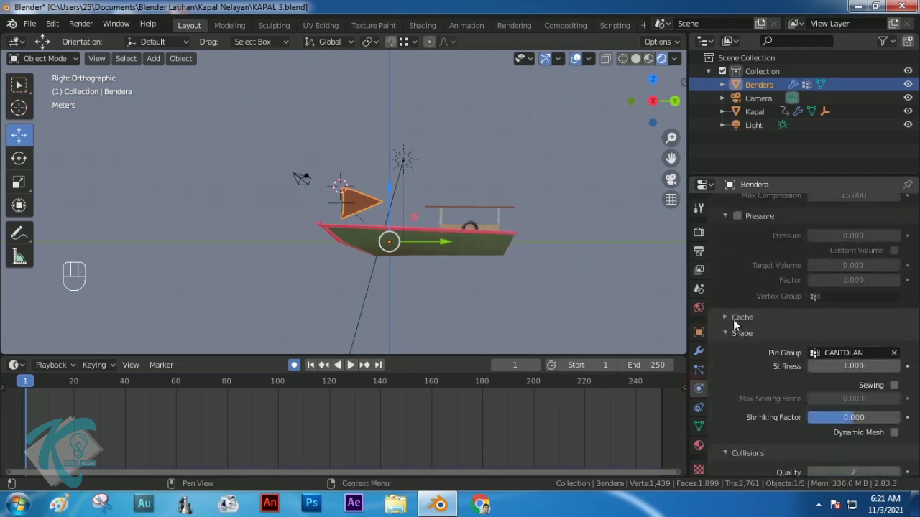
pyautogui.click(723, 317)
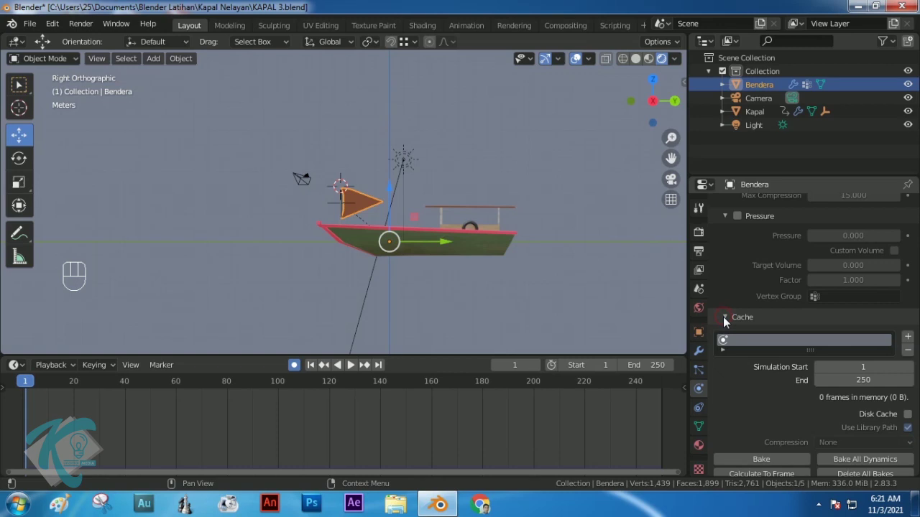
pyautogui.scroll(-3, 817, 415)
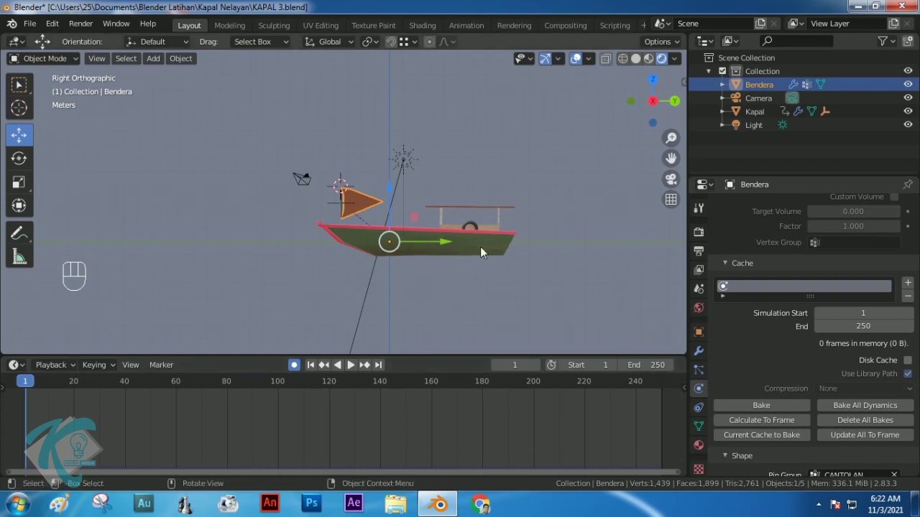
pyautogui.click(857, 326)
pyautogui.click(795, 358)
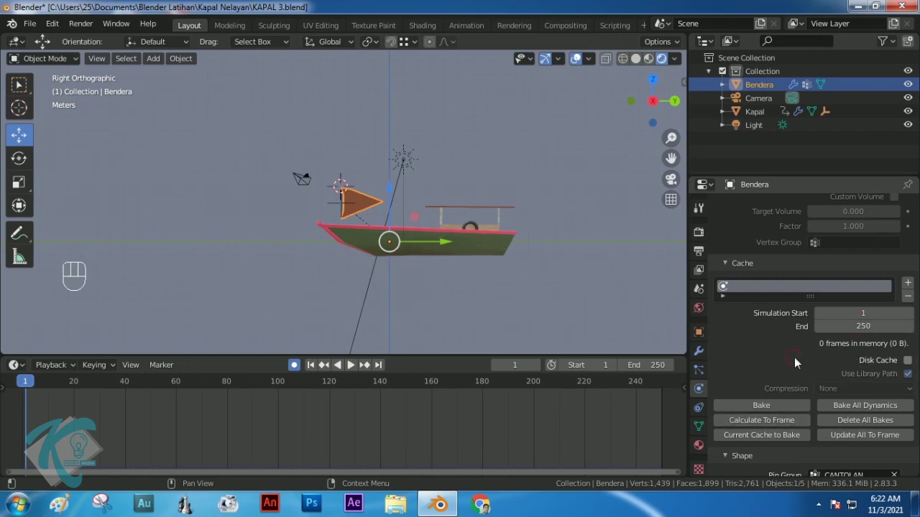
pyautogui.click(748, 405)
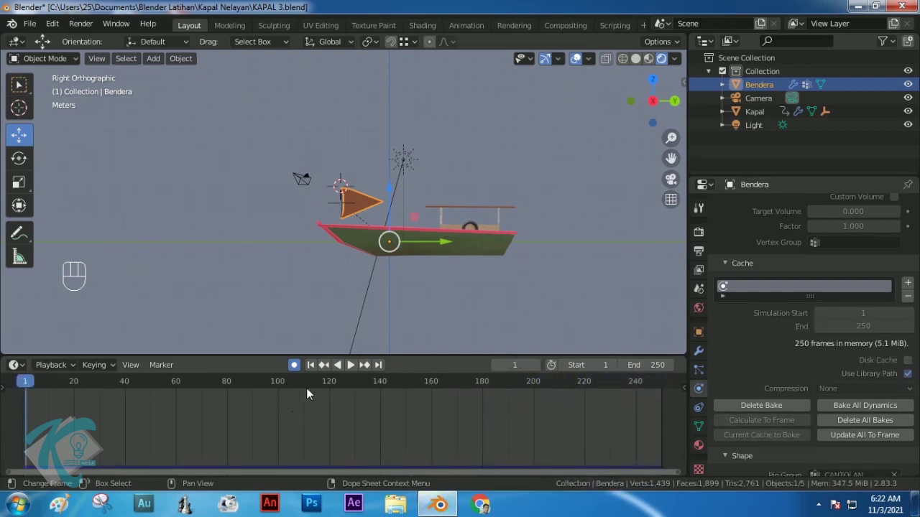
# Play the baked animation with a closer view of the boat to examine how the flag cloth behaves
pyautogui.click(350, 367)
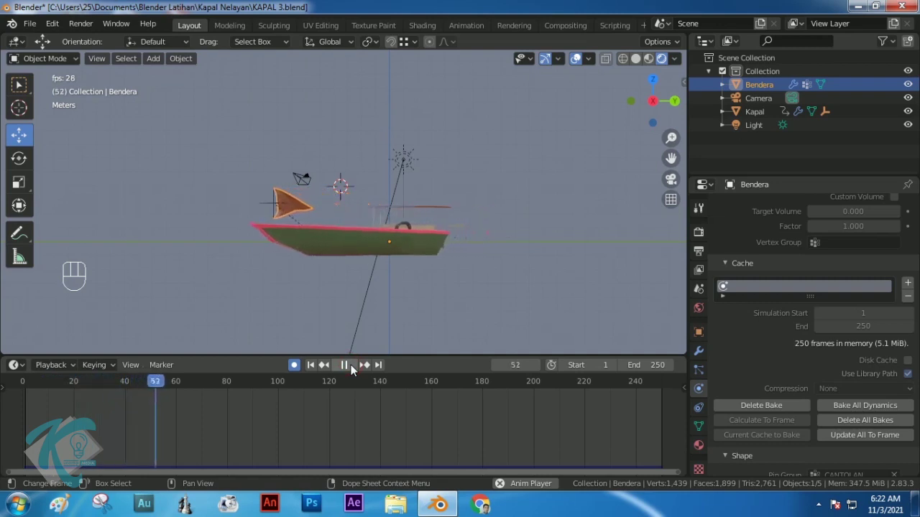
pyautogui.scroll(5, 178, 225)
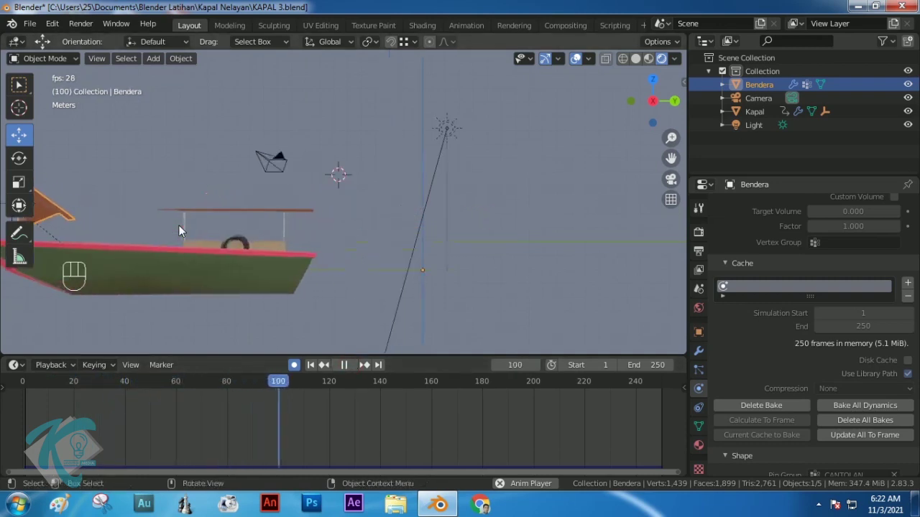
pyautogui.keyDown('shift'); pyautogui.moveTo(165, 233); pyautogui.dragTo(655, 260, button='middle'); pyautogui.keyUp('shift')
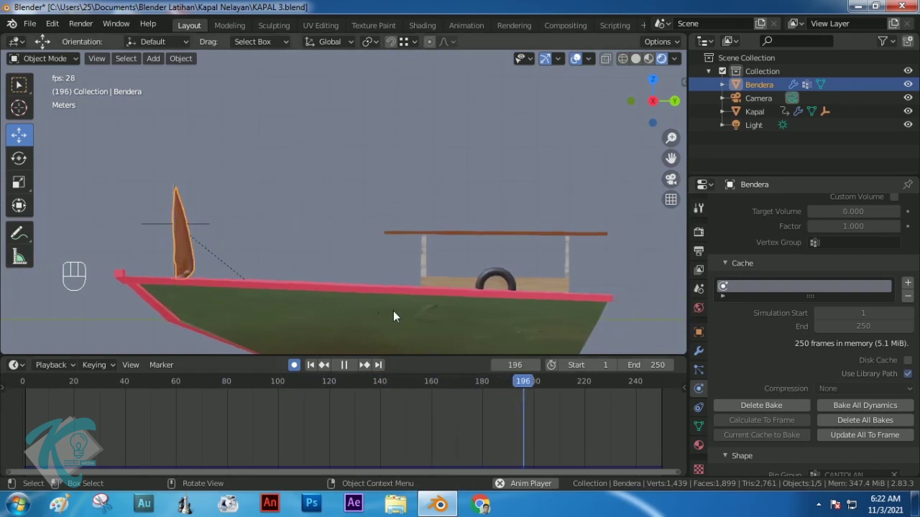
pyautogui.press('space')
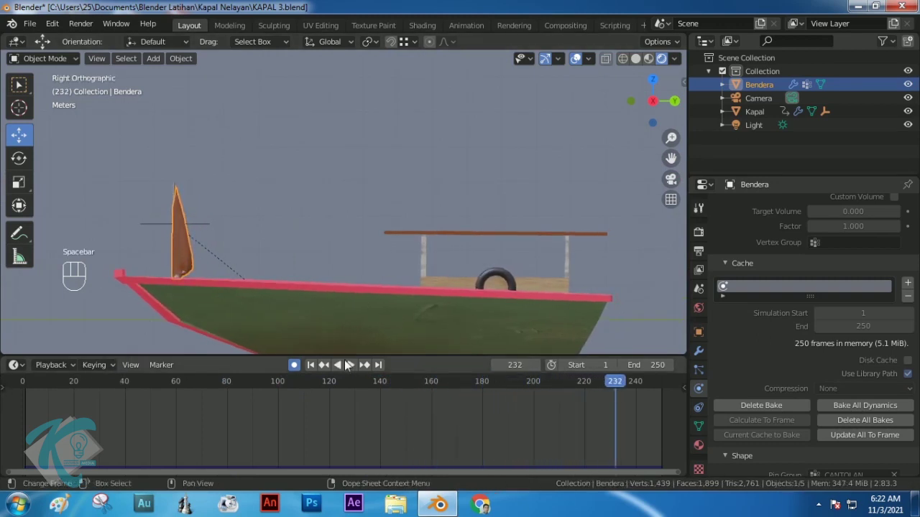
pyautogui.click(29, 382)
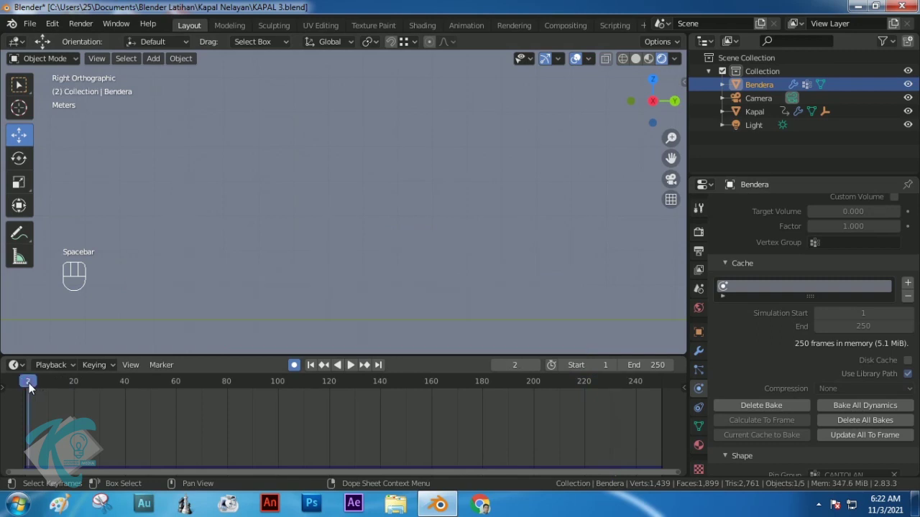
pyautogui.press('space')
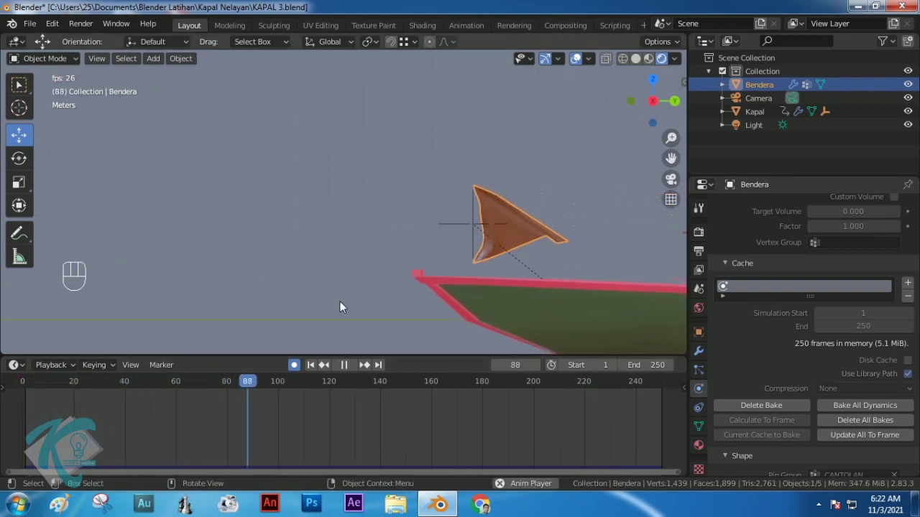
pyautogui.press('space')
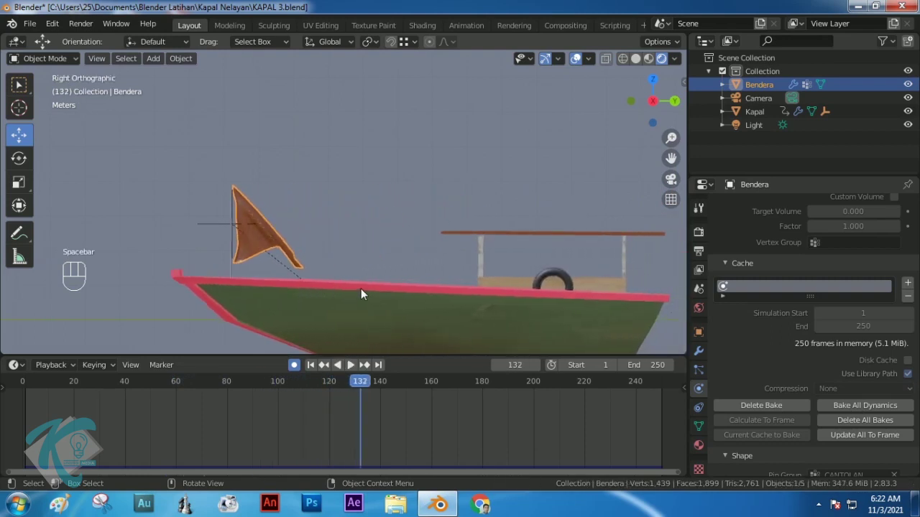
# Add a Wind force field at the 3D cursor
pyautogui.scroll(-2, 341, 240)
pyautogui.scroll(2, 341, 240)
pyautogui.scroll(-4, 341, 240)
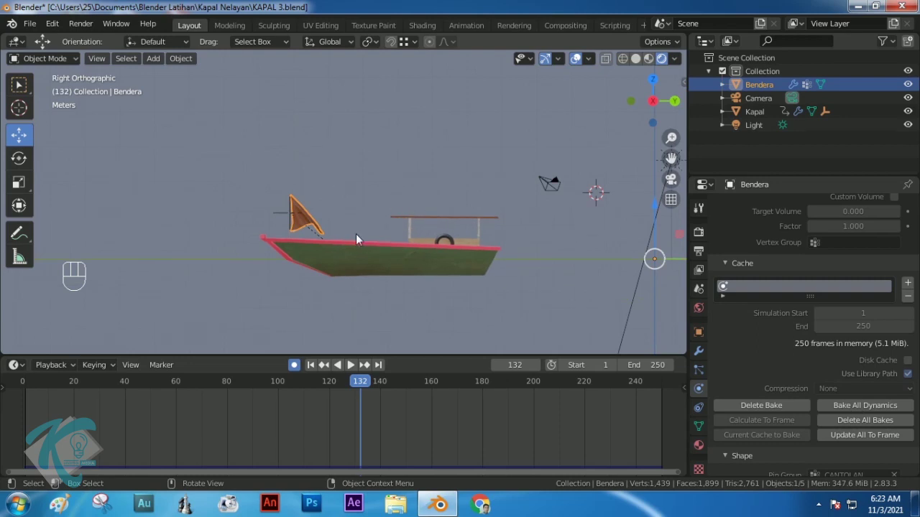
pyautogui.hotkey('shift', 'a')
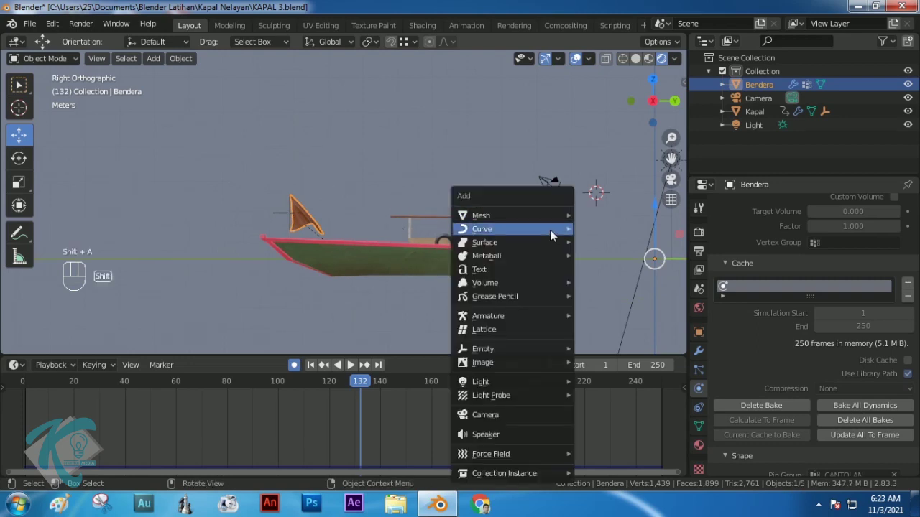
pyautogui.moveTo(503, 454)
pyautogui.click(617, 293)
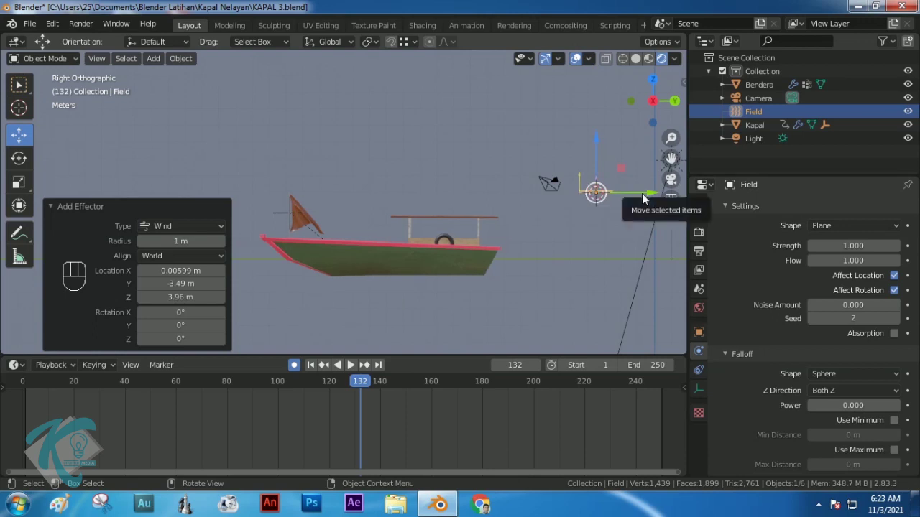
# Rotate the wind field -90° about the X axis and set its strength to 4000
pyautogui.press('r')
pyautogui.write('x')
pyautogui.write('-90')
pyautogui.click(597, 224)
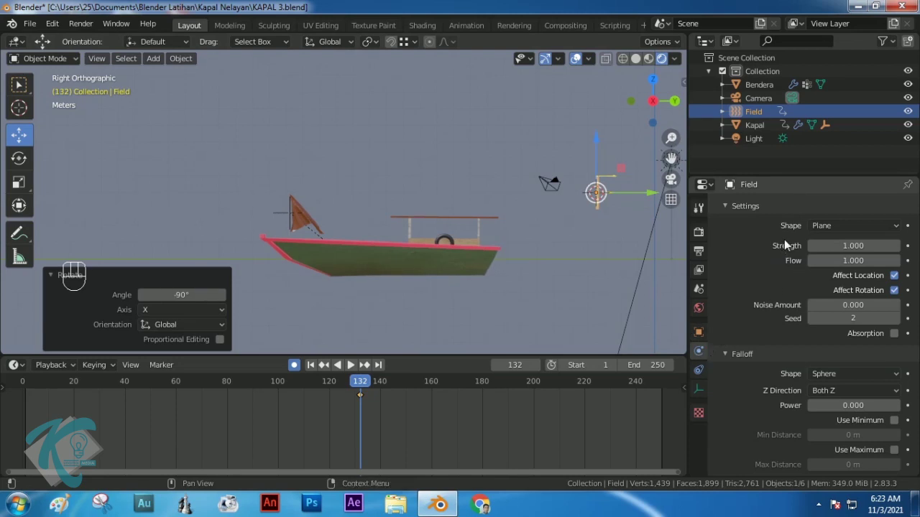
pyautogui.click(850, 246)
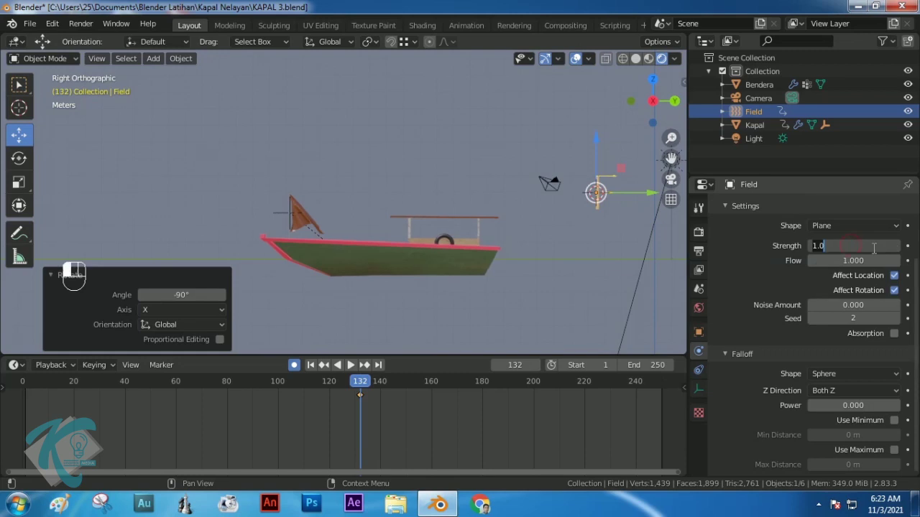
pyautogui.write('4000')
pyautogui.press('Return')
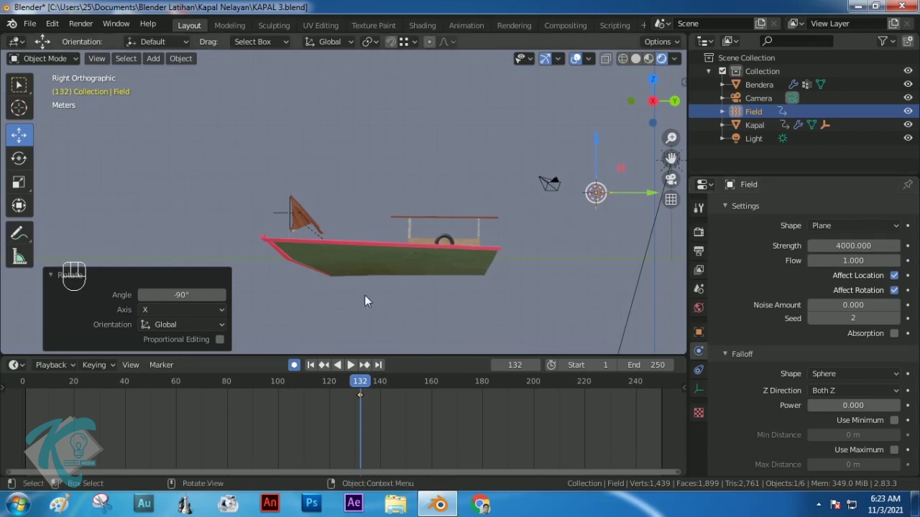
# Return to frame 1, delete the flag's existing cloth bake and bake it again with the wind field
pyautogui.hotkey('shift', 'Left')
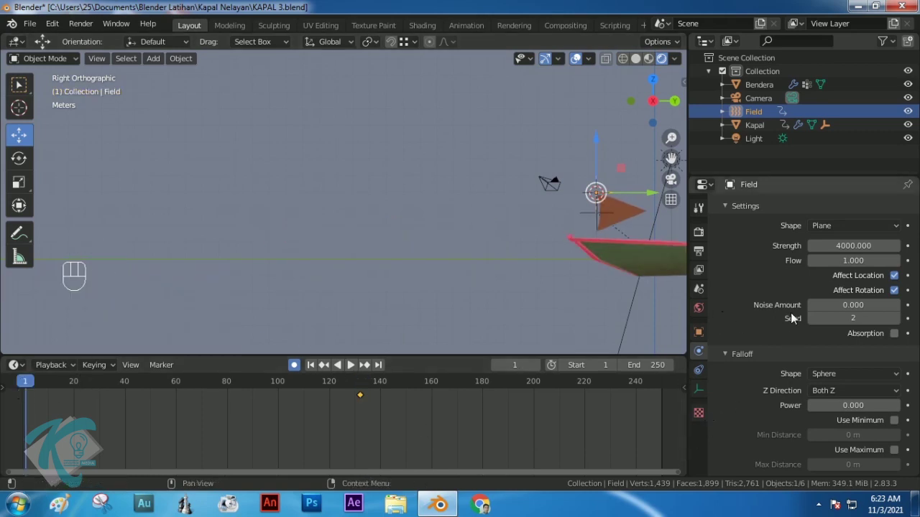
pyautogui.scroll(3, 766, 297)
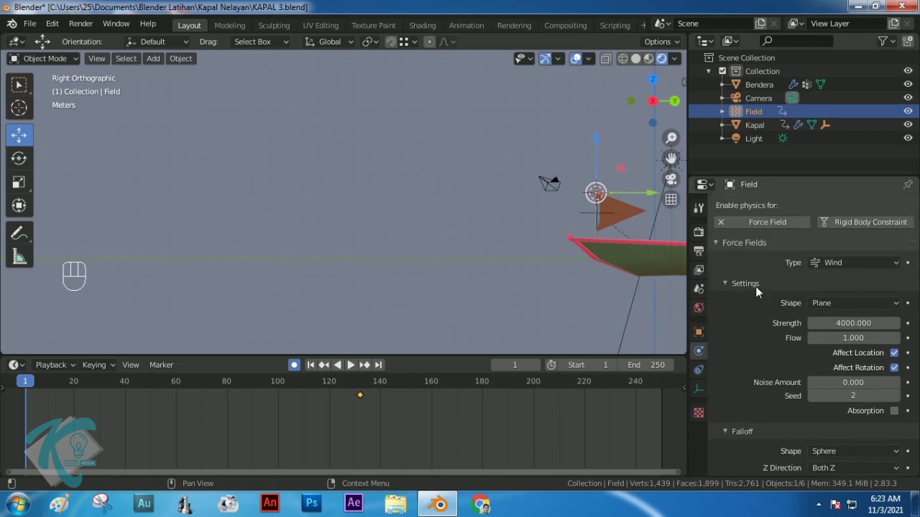
pyautogui.click(611, 212)
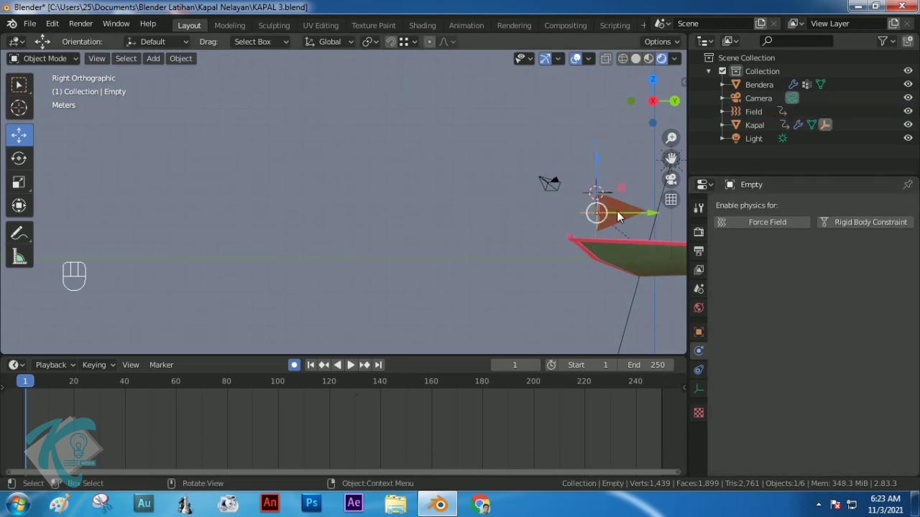
pyautogui.click(618, 210)
pyautogui.scroll(-5, 837, 334)
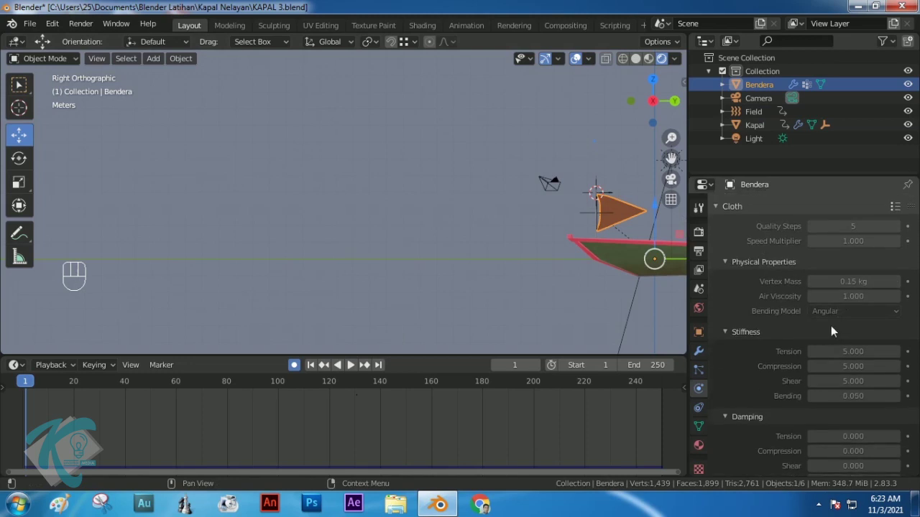
pyautogui.scroll(-10, 830, 326)
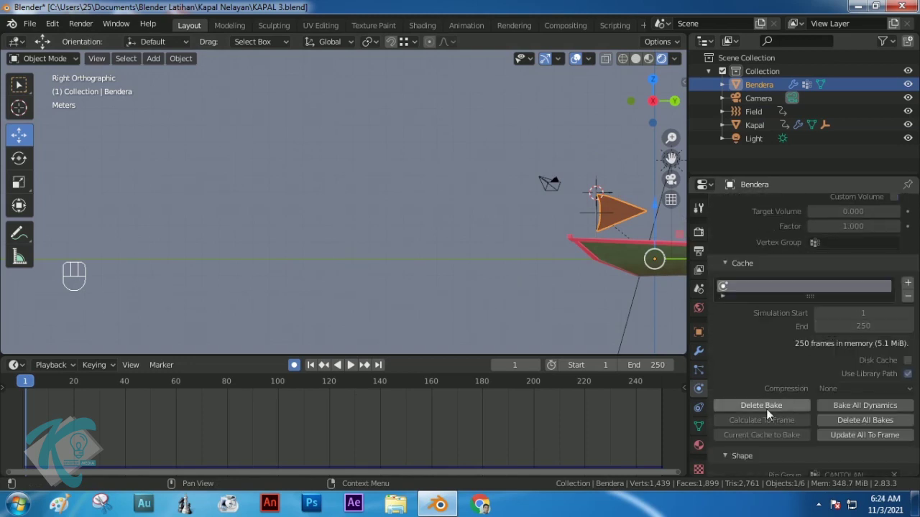
pyautogui.click(771, 404)
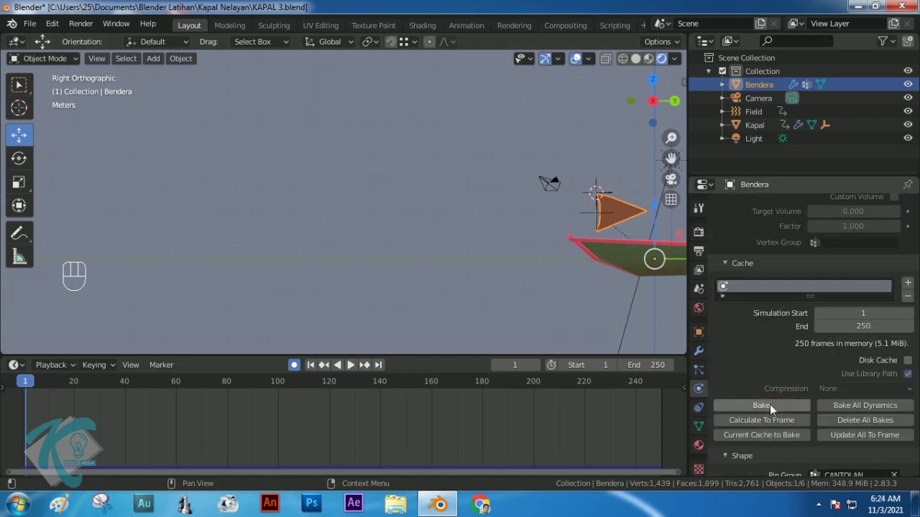
pyautogui.click(770, 404)
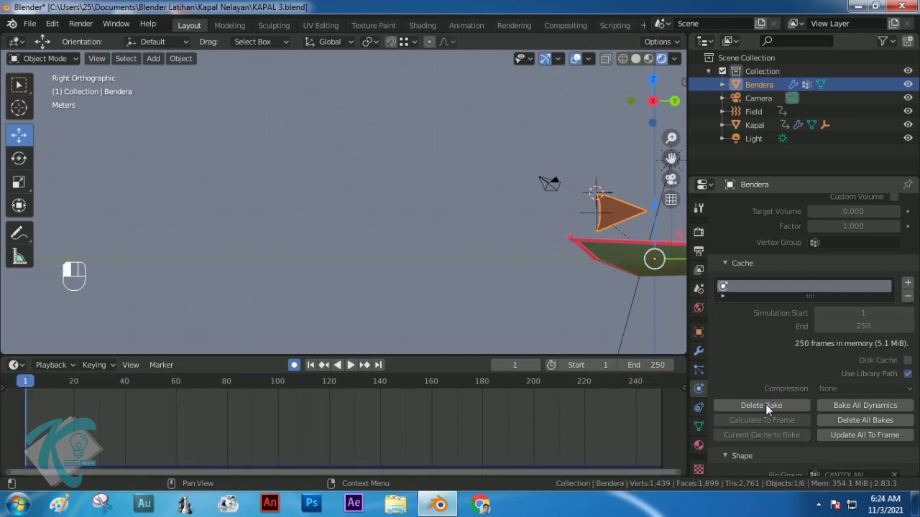
# Play the rebaked animation, pause it partway and examine the flag's shape and surface up close
pyautogui.scroll(2, 669, 225)
pyautogui.keyDown('shift'); pyautogui.moveTo(669, 226); pyautogui.dragTo(567, 214, button='middle'); pyautogui.keyUp('shift')
pyautogui.click(350, 365)
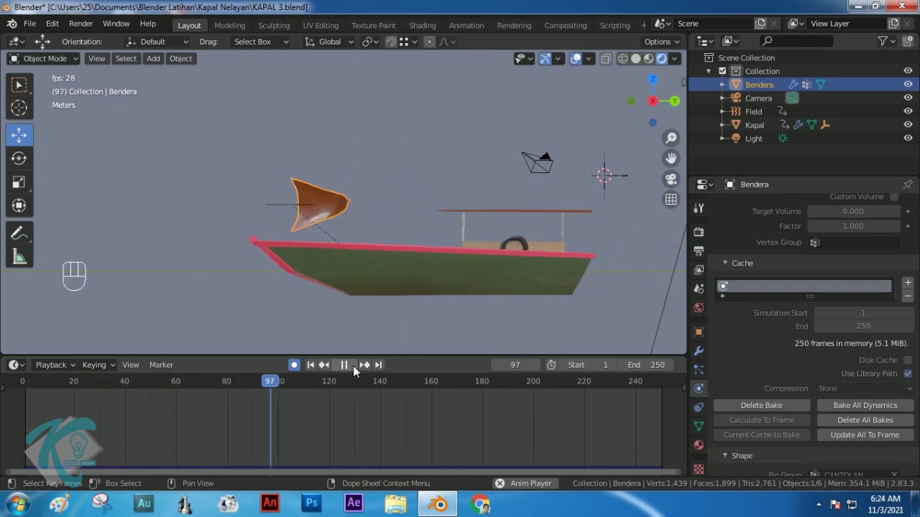
pyautogui.press('space')
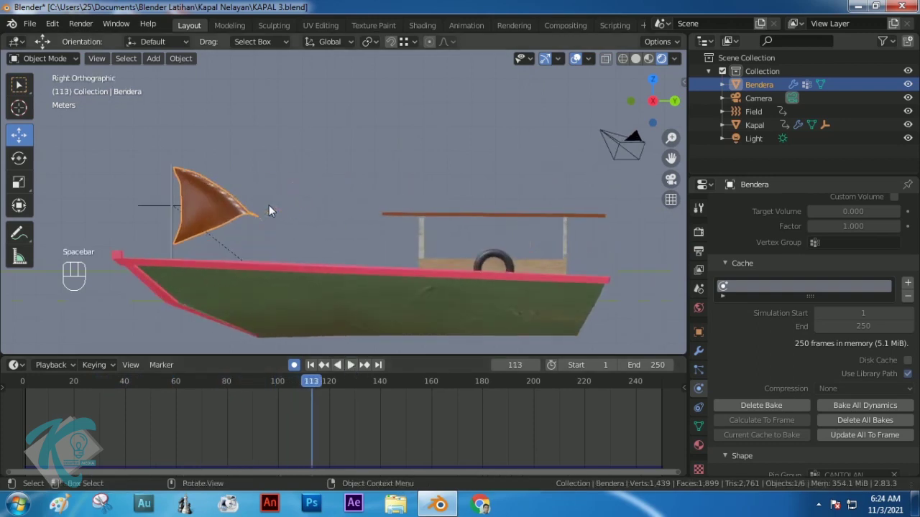
pyautogui.scroll(5, 266, 208)
pyautogui.keyDown('shift'); pyautogui.moveTo(145, 239); pyautogui.dragTo(358, 248, button='middle'); pyautogui.keyUp('shift')
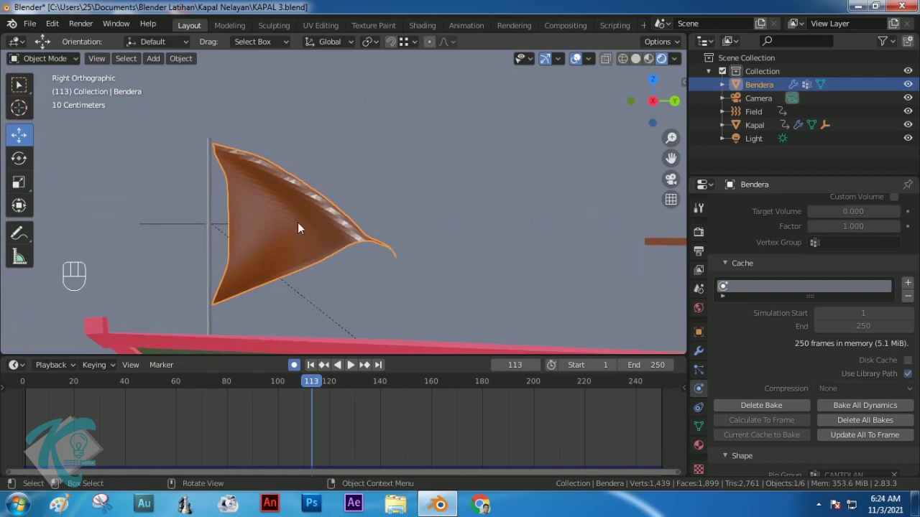
# Switch to the Shading workspace and put the Bendera flag into Edit Mode
pyautogui.click(417, 25)
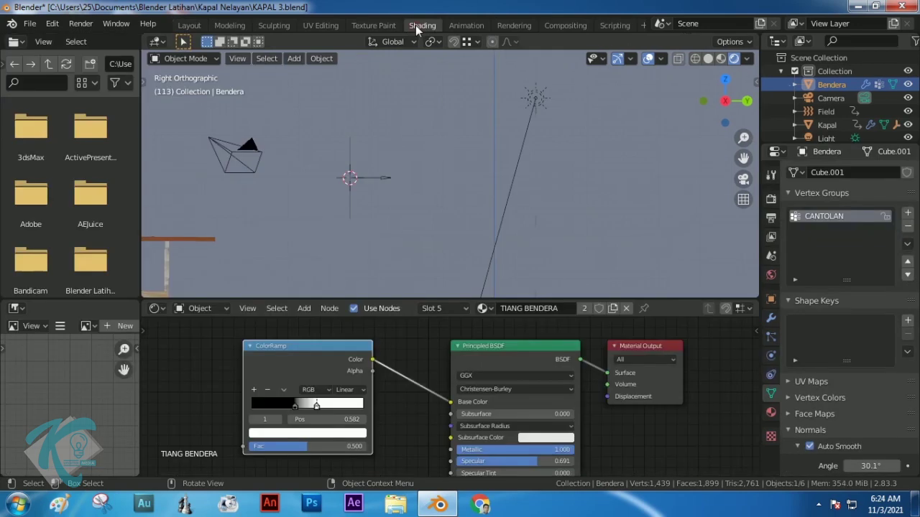
pyautogui.scroll(2, 446, 216)
pyautogui.scroll(-6, 392, 193)
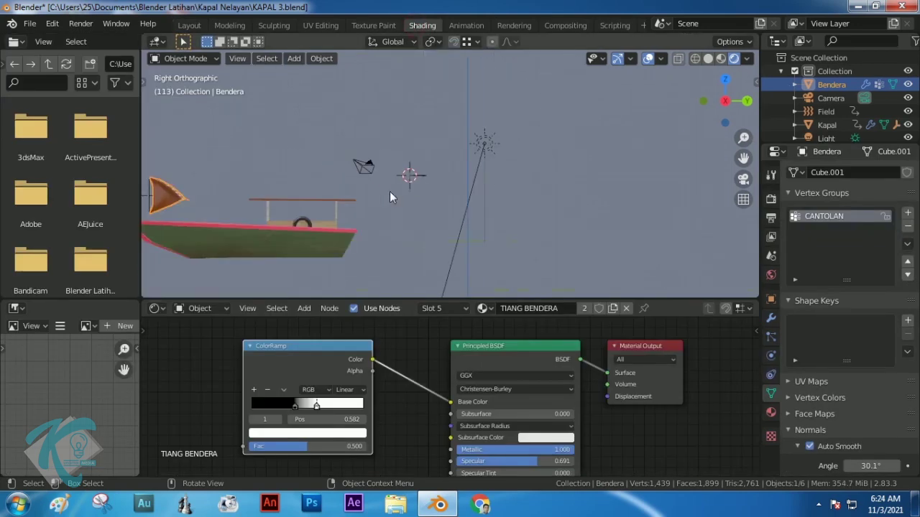
pyautogui.keyDown('shift'); pyautogui.moveTo(192, 201); pyautogui.dragTo(305, 202, button='middle'); pyautogui.keyUp('shift')
pyautogui.scroll(5, 327, 199)
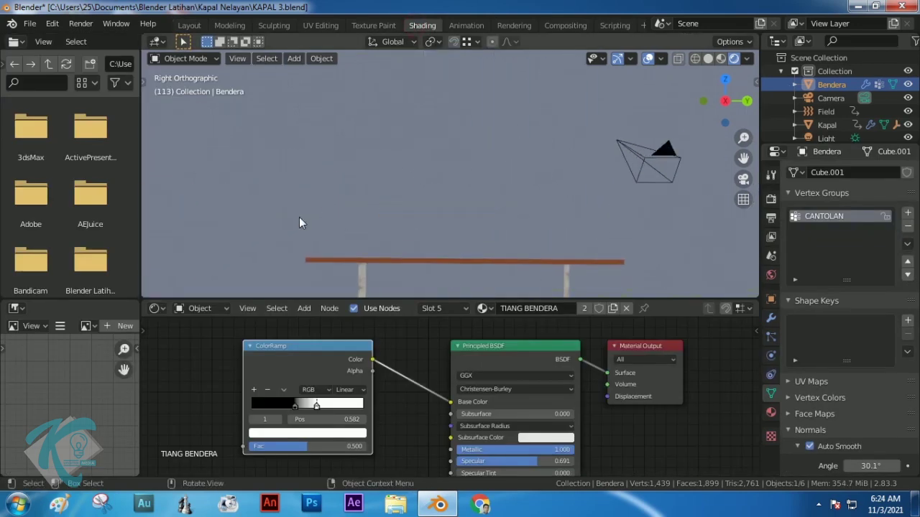
pyautogui.keyDown('shift'); pyautogui.moveTo(442, 223); pyautogui.dragTo(507, 192, button='middle'); pyautogui.keyUp('shift')
pyautogui.click(186, 58)
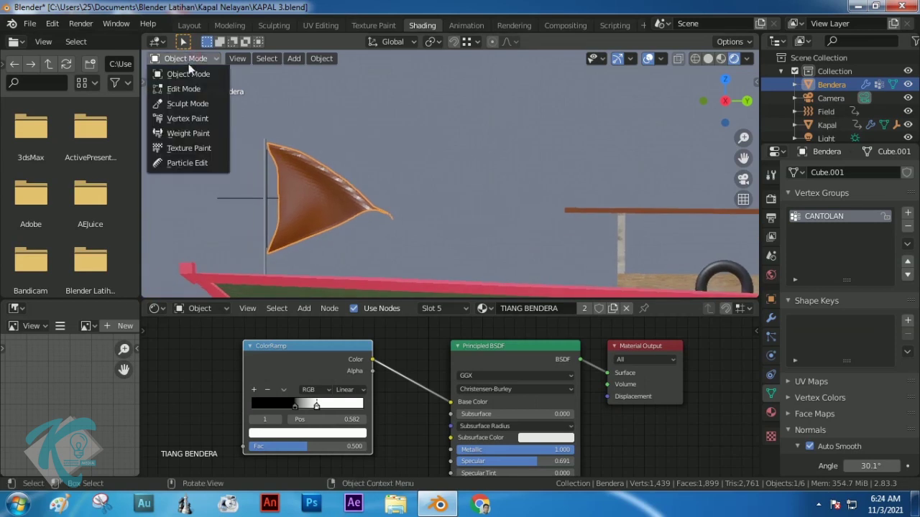
pyautogui.click(181, 91)
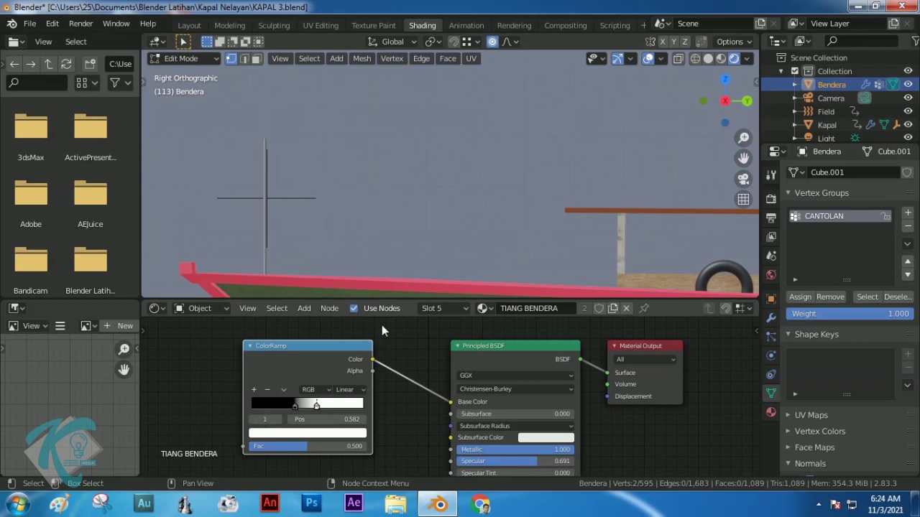
# Return the animation to frame 1 and select the flag's entire mesh
pyautogui.hotkey('shift', 'Left')
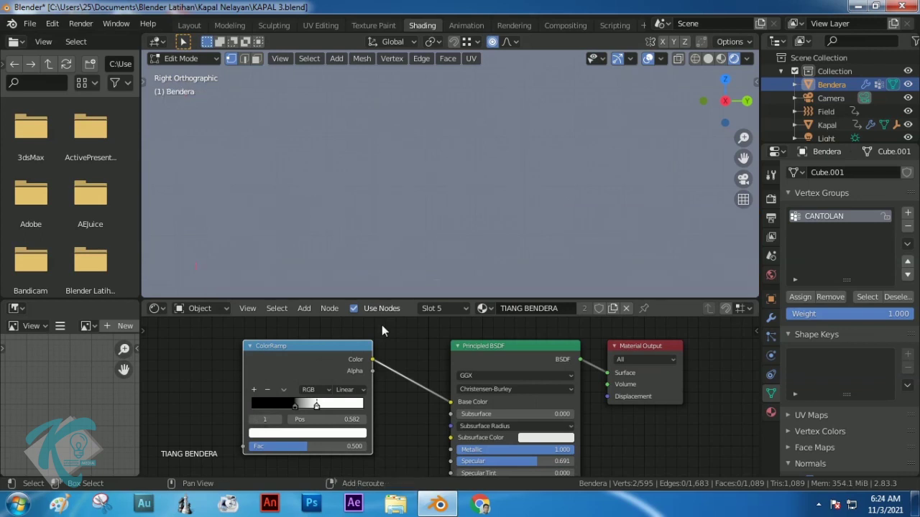
pyautogui.scroll(-6, 464, 161)
pyautogui.keyDown('shift'); pyautogui.moveTo(629, 198); pyautogui.dragTo(444, 223, button='middle'); pyautogui.keyUp('shift')
pyautogui.scroll(6, 444, 223)
pyautogui.keyDown('shift'); pyautogui.moveTo(499, 277); pyautogui.dragTo(467, 232, button='middle'); pyautogui.keyUp('shift')
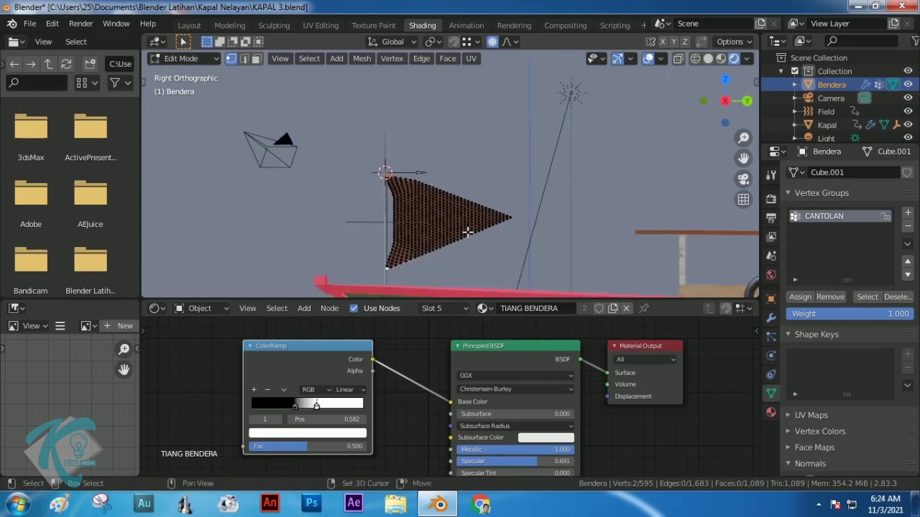
pyautogui.scroll(2, 468, 232)
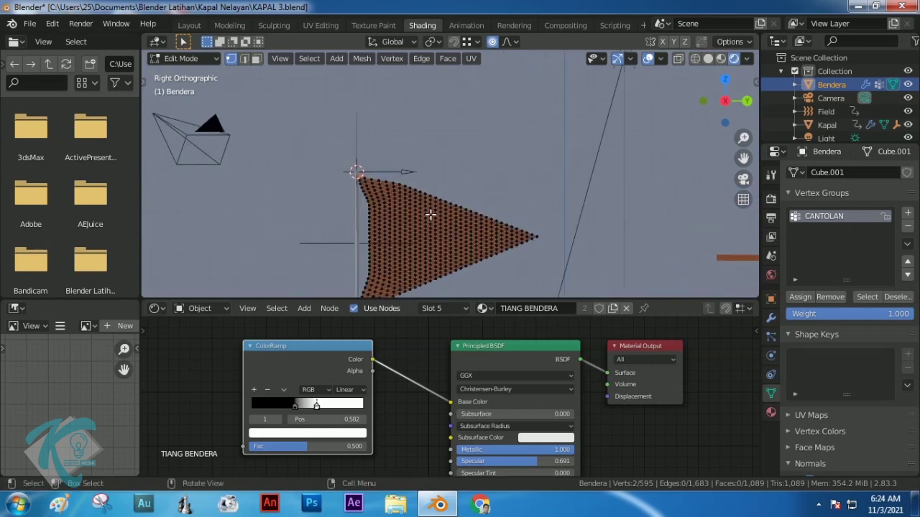
pyautogui.press('a')
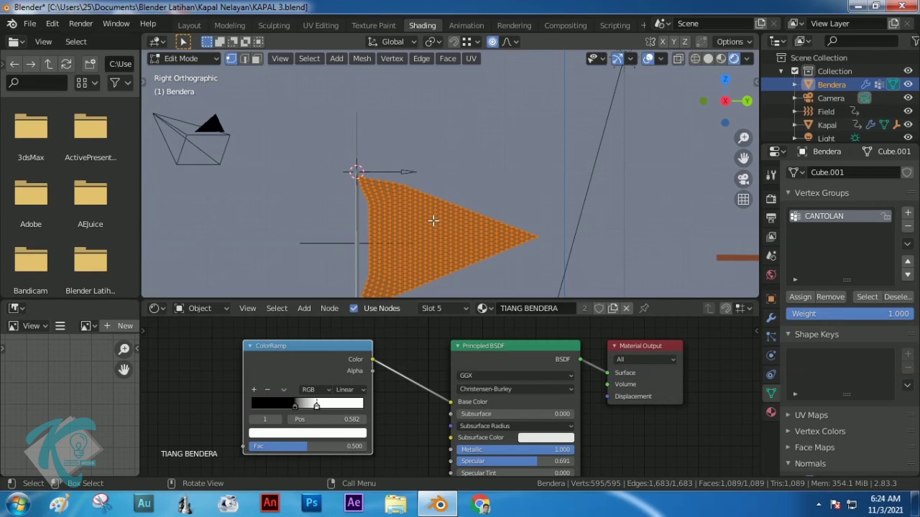
pyautogui.keyDown('shift'); pyautogui.moveTo(521, 222); pyautogui.dragTo(520, 163, button='middle'); pyautogui.keyUp('shift')
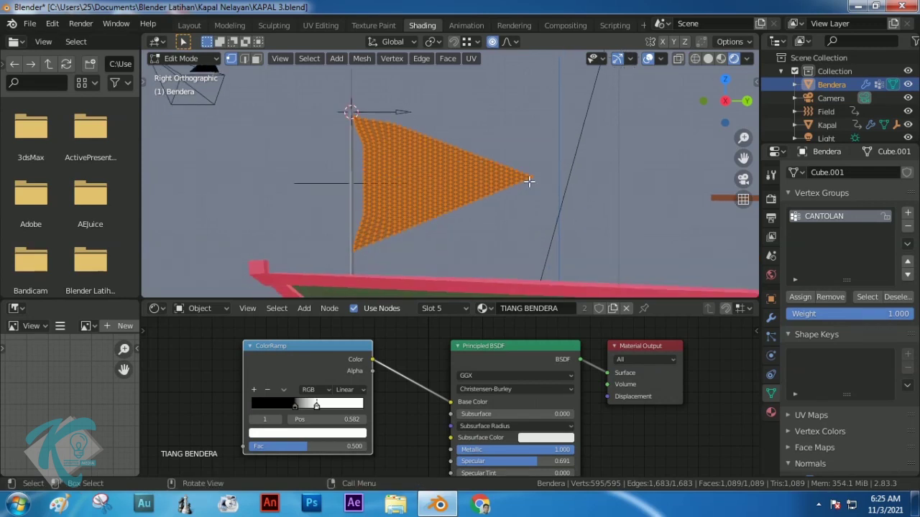
# Add a material slot to the flag with a new material named BENBDERA and assign it to the selected mesh
pyautogui.click(771, 413)
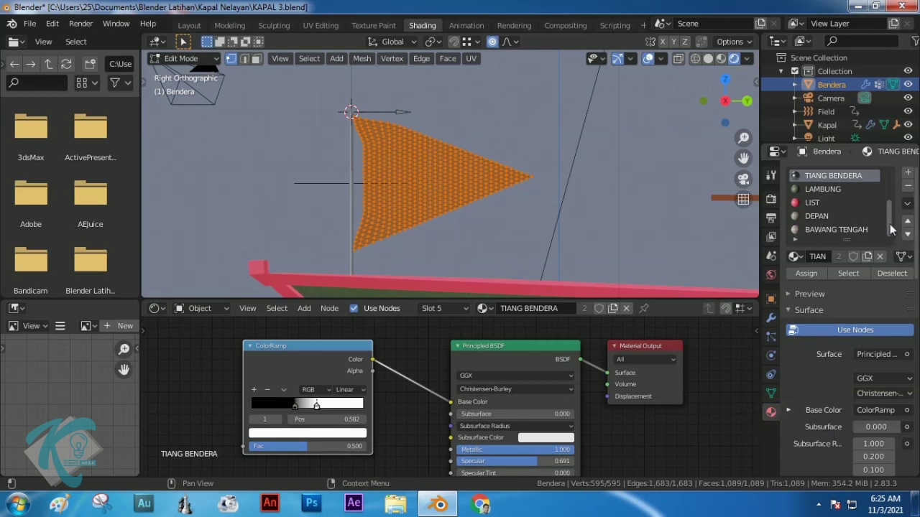
pyautogui.click(908, 175)
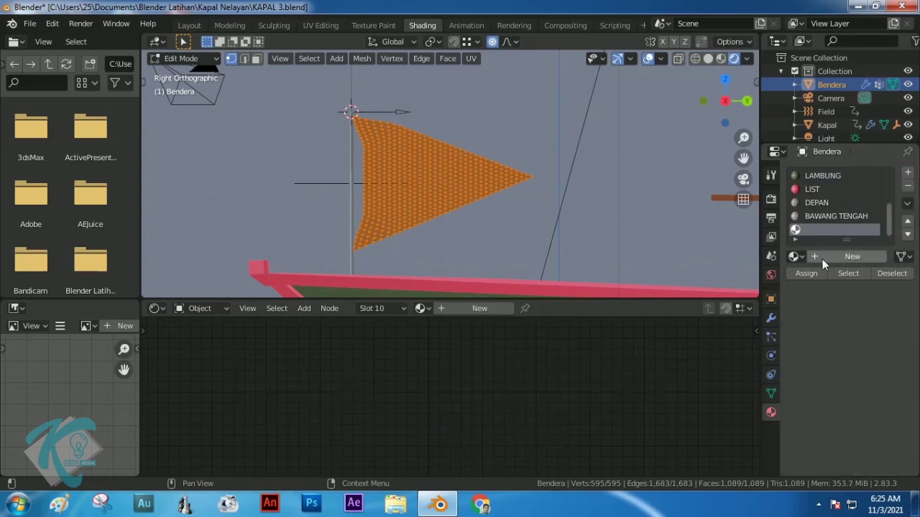
pyautogui.click(844, 256)
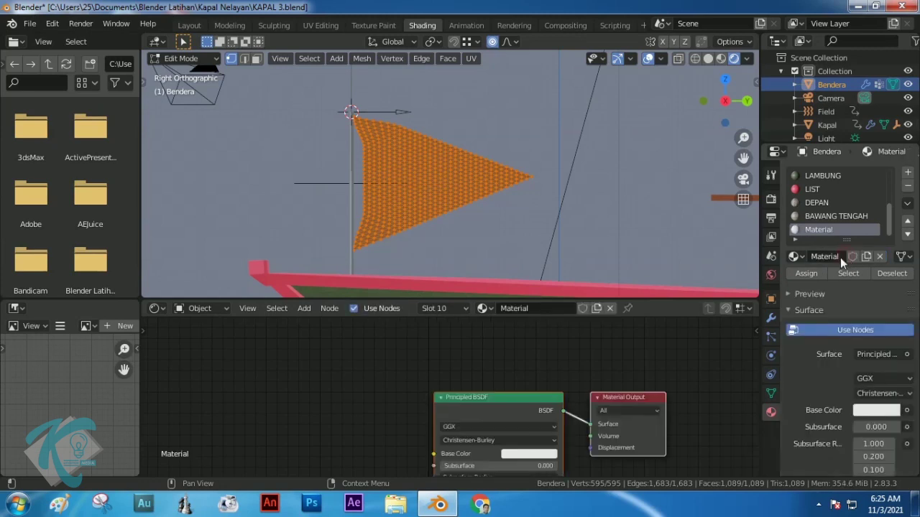
pyautogui.write('NBDERA')
pyautogui.press('Return')
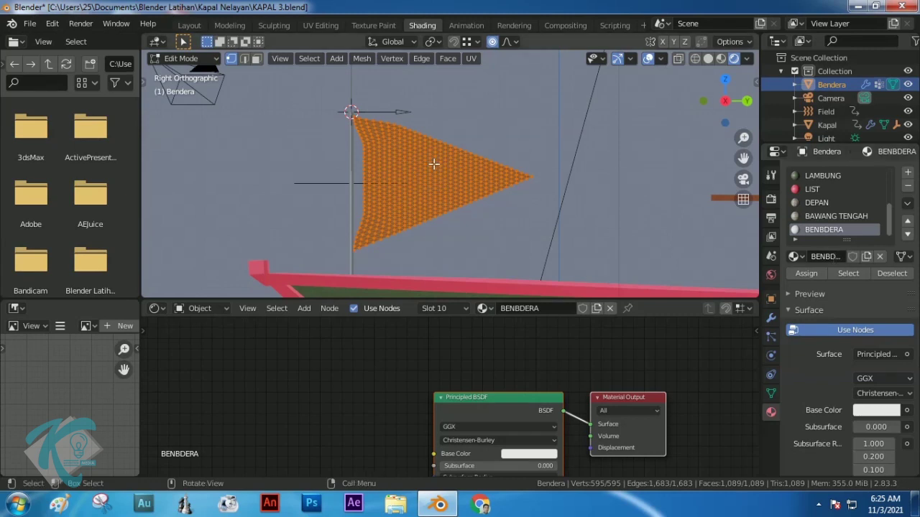
pyautogui.click(807, 274)
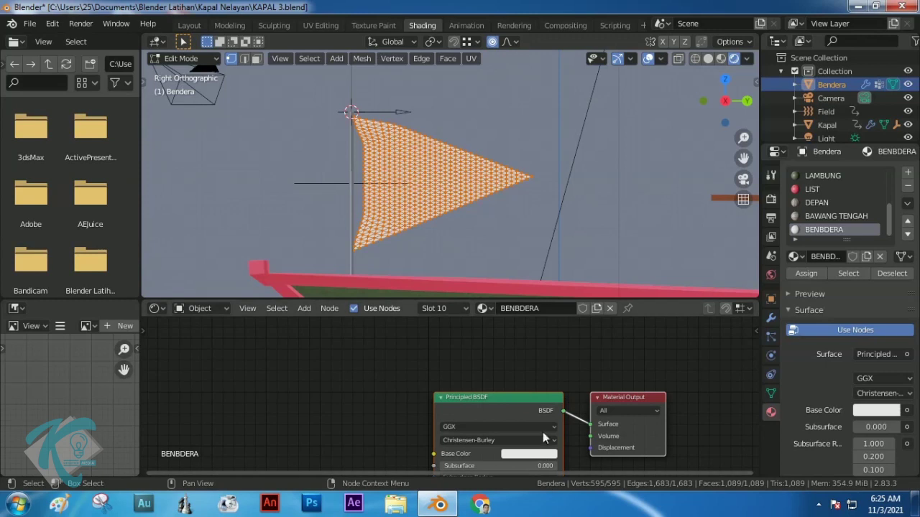
# Add an Image Texture node and connect its Color output to the Principled BSDF's Base Color
pyautogui.moveTo(521, 397); pyautogui.dragTo(524, 348)
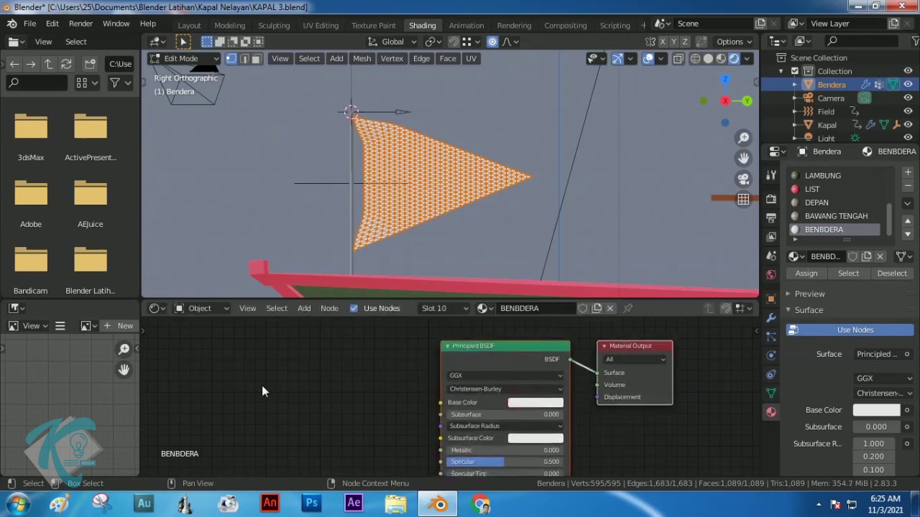
pyautogui.hotkey('shift', 'a')
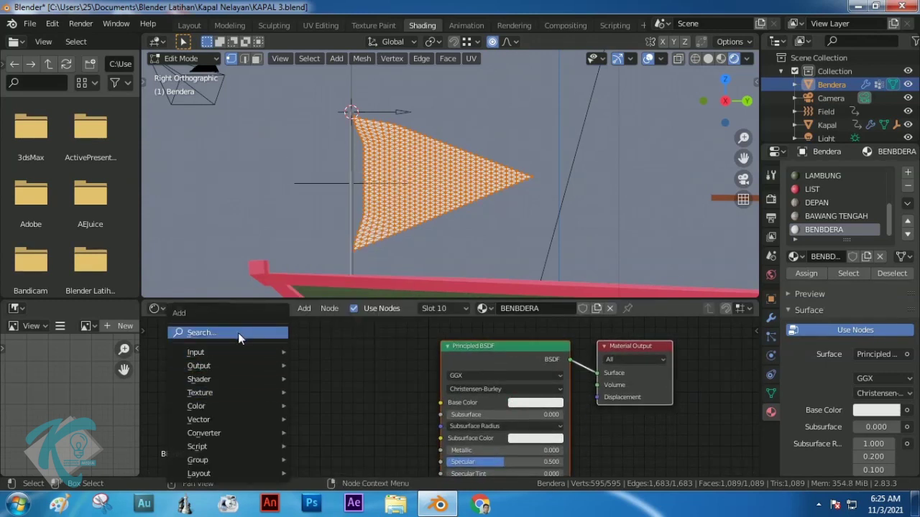
pyautogui.click(238, 332)
pyautogui.write('IMA')
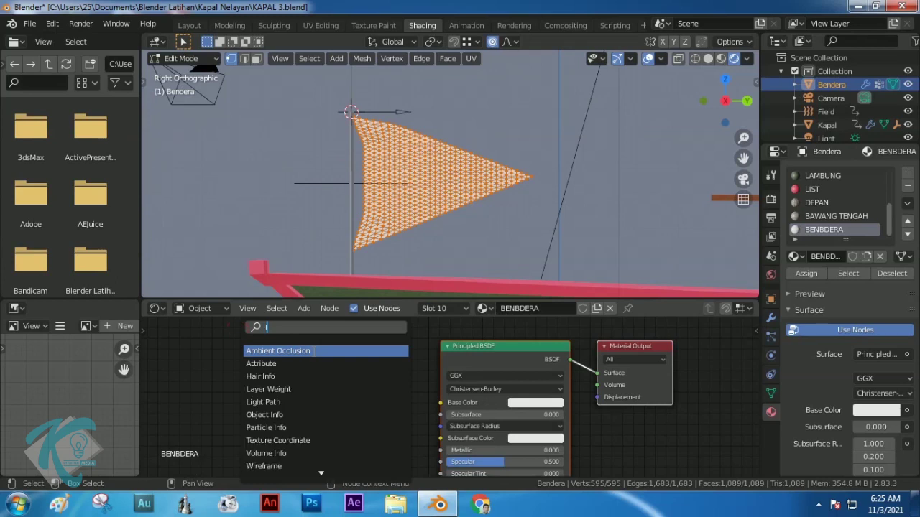
pyautogui.press('Return')
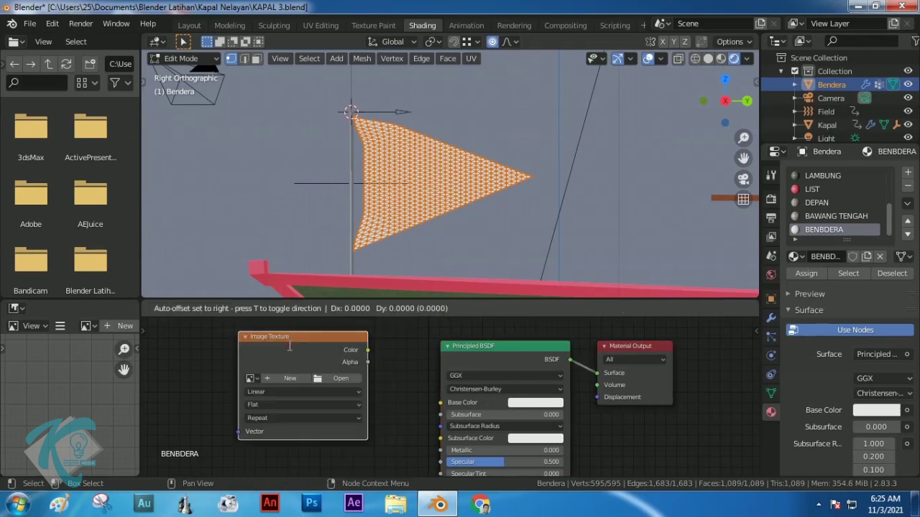
pyautogui.click(247, 350)
pyautogui.moveTo(327, 359); pyautogui.dragTo(442, 404)
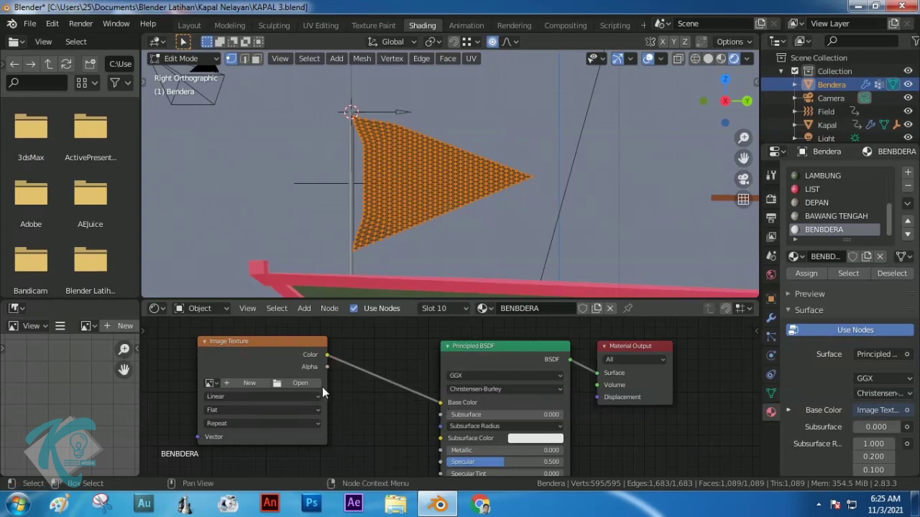
# Load TexturesCom_FabricPlain0011_S.jpg from the Kapal Nelayan folder into the Image Texture node
pyautogui.click(301, 383)
pyautogui.click(348, 363)
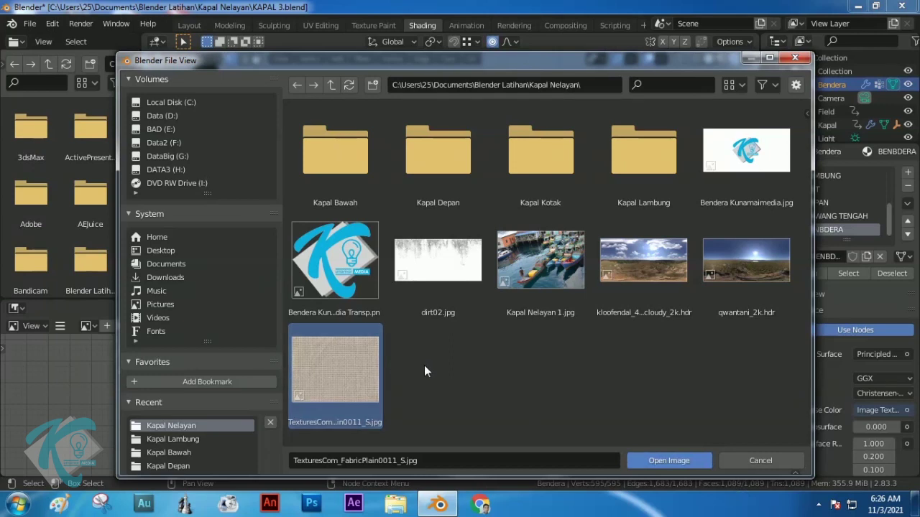
pyautogui.click(662, 463)
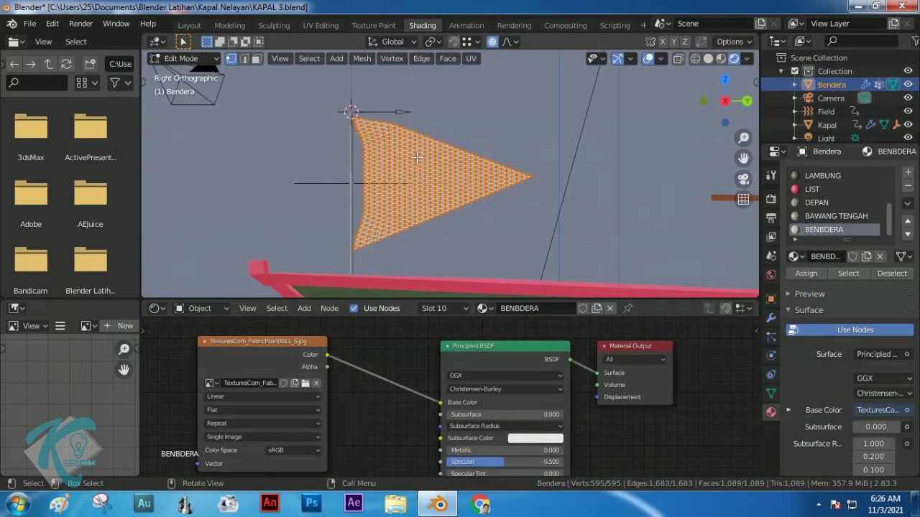
# In the UV Editing workspace, unwrap all the flag's faces using Smart UV Project with the default settings
pyautogui.click(320, 25)
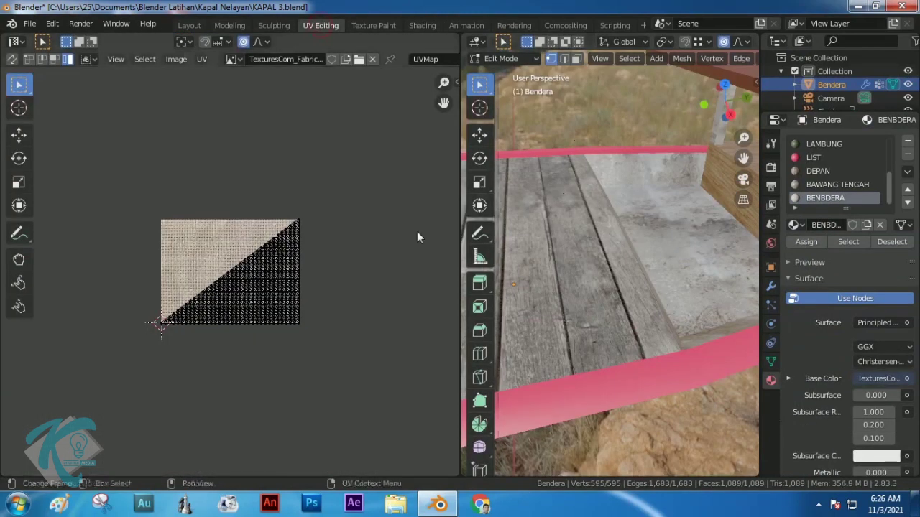
pyautogui.scroll(-5, 518, 290)
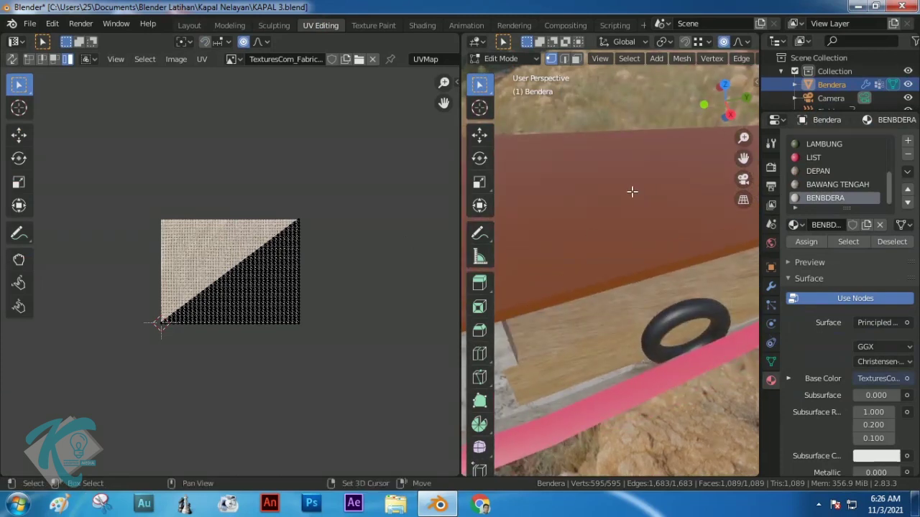
pyautogui.scroll(-5, 613, 205)
pyautogui.moveTo(613, 204); pyautogui.dragTo(695, 257, button='middle')
pyautogui.scroll(8, 695, 256)
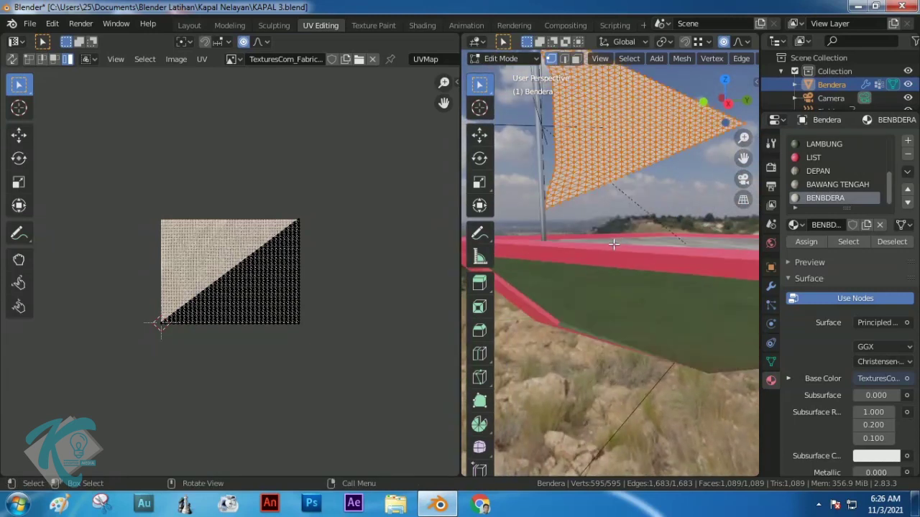
pyautogui.moveTo(619, 228); pyautogui.dragTo(613, 166, button='middle')
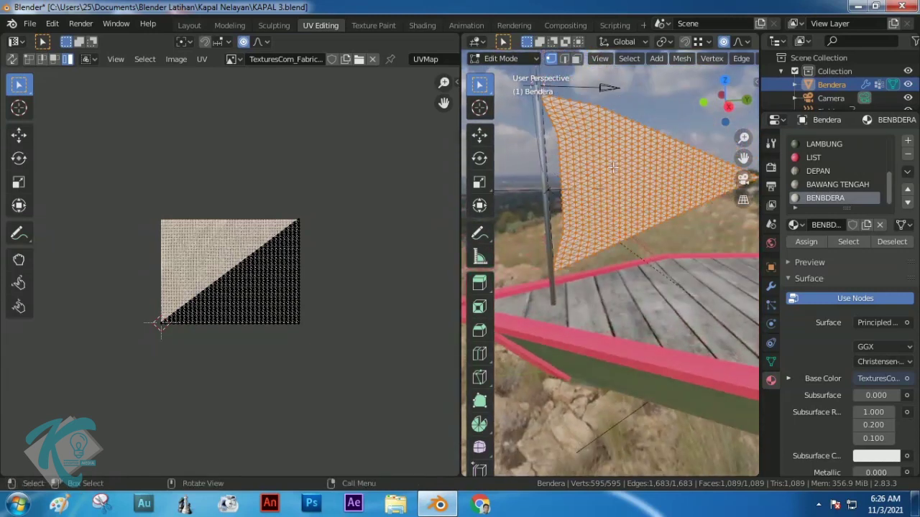
pyautogui.click(577, 60)
pyautogui.press('u')
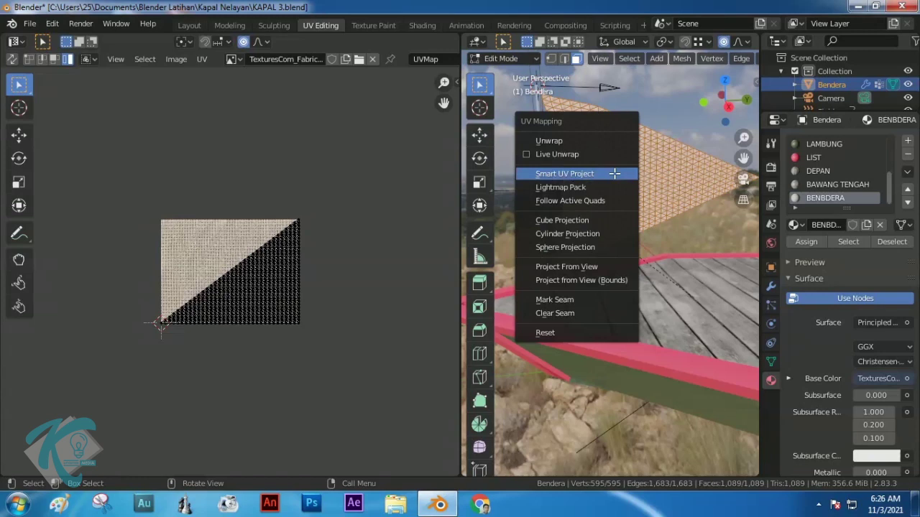
pyautogui.click(594, 173)
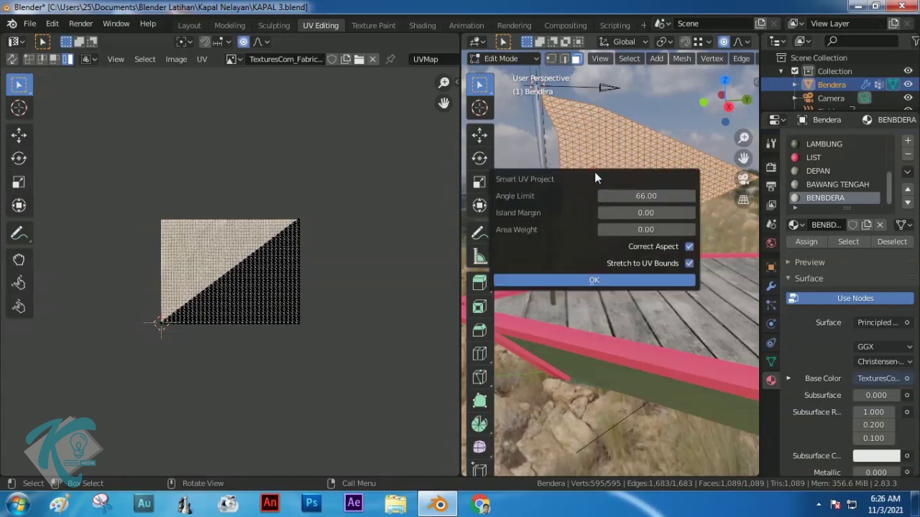
pyautogui.click(600, 280)
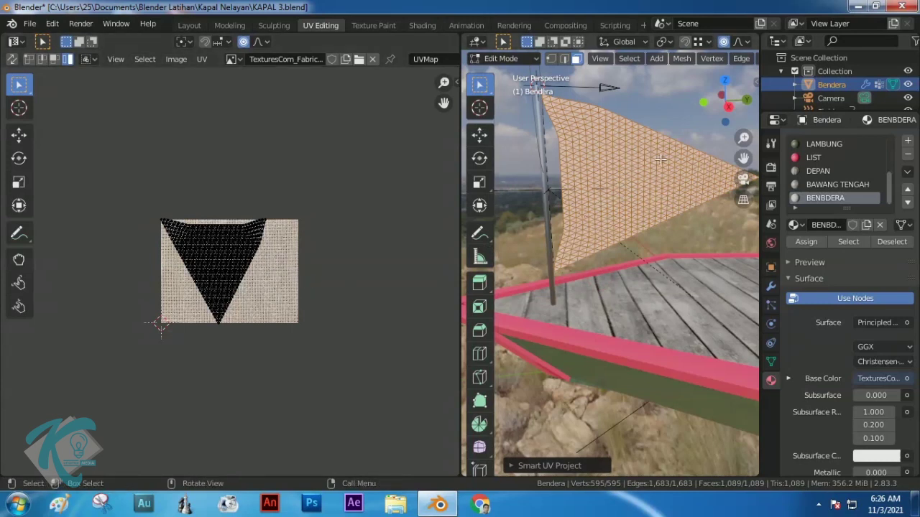
# Deselect the mesh, return the flag to Object Mode and examine the fabric texture on it
pyautogui.click(663, 98)
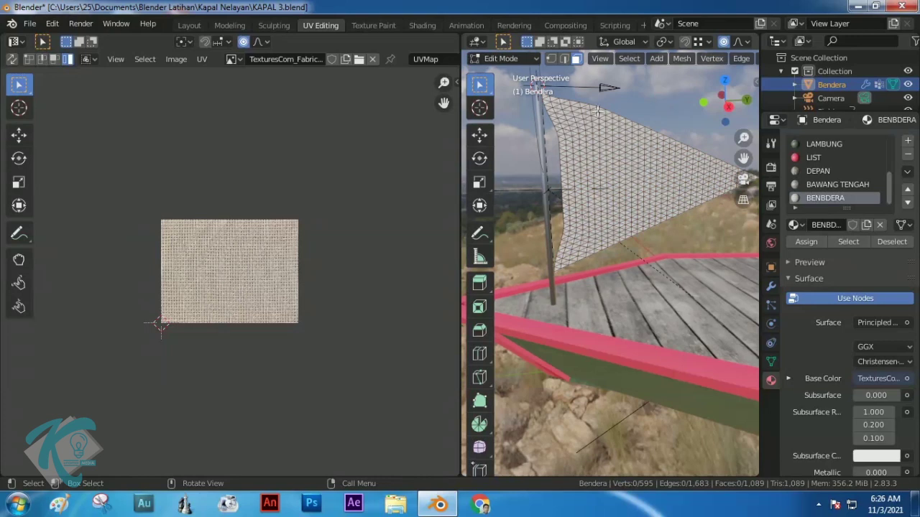
pyautogui.click(533, 58)
pyautogui.click(515, 72)
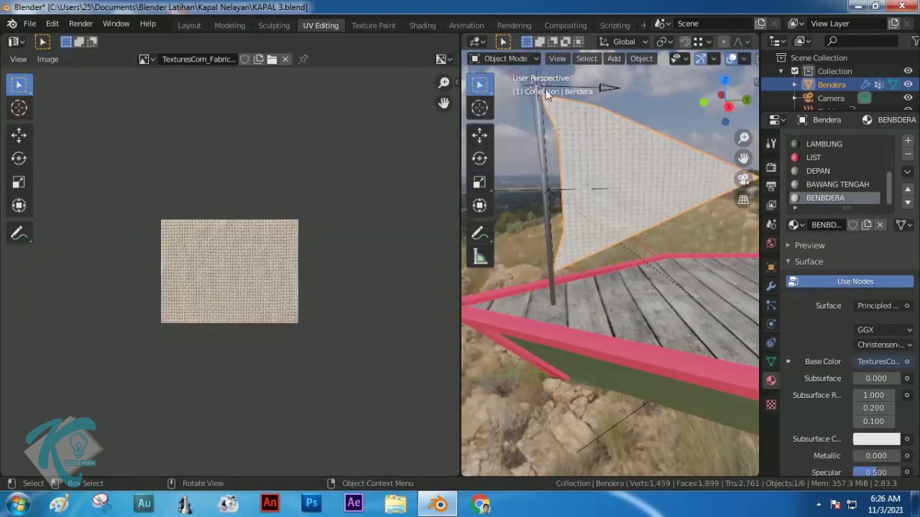
pyautogui.moveTo(664, 193); pyautogui.dragTo(640, 196, button='middle')
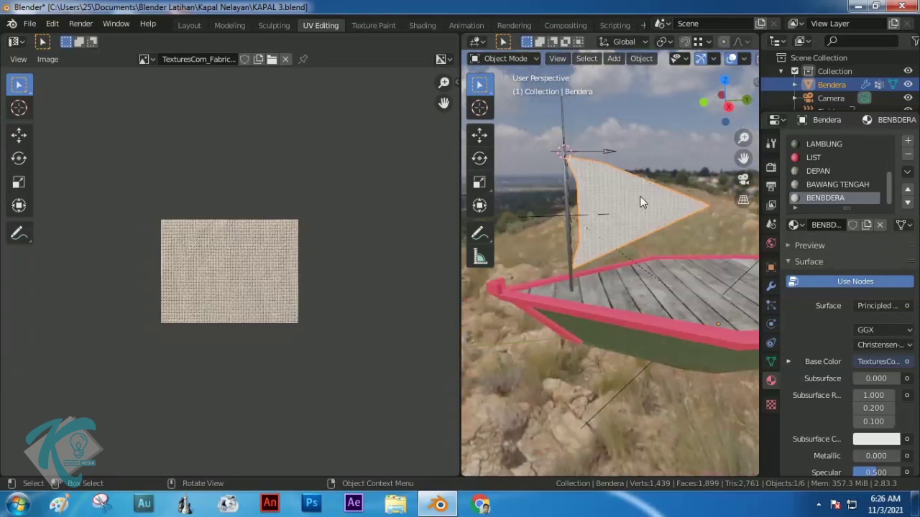
pyautogui.scroll(4, 639, 196)
pyautogui.moveTo(650, 151); pyautogui.dragTo(648, 212, button='middle')
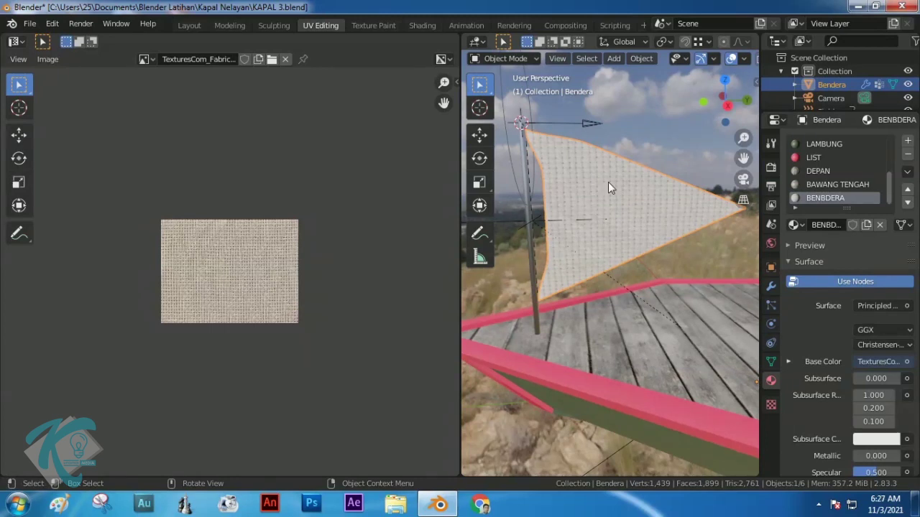
# Return to the Layout workspace and examine the fabric-textured flag on the boat up close
pyautogui.click(189, 25)
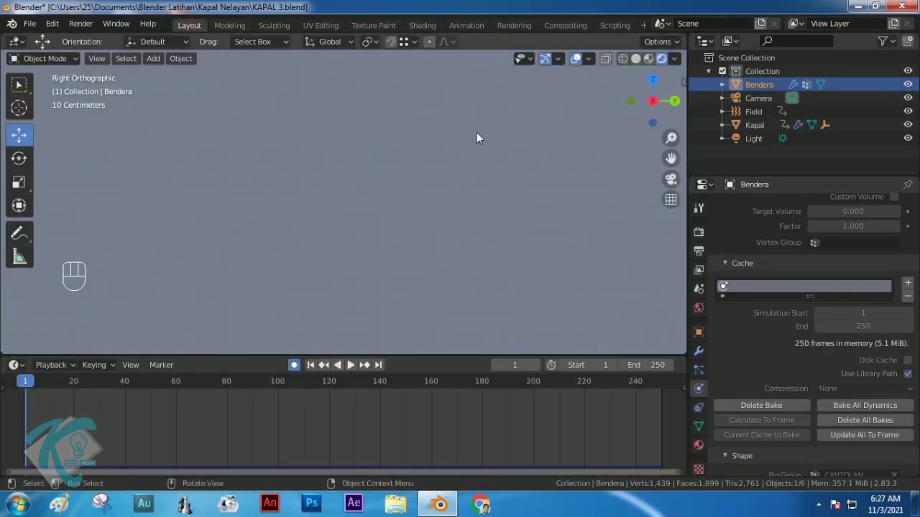
pyautogui.scroll(-3, 472, 176)
pyautogui.scroll(2, 480, 174)
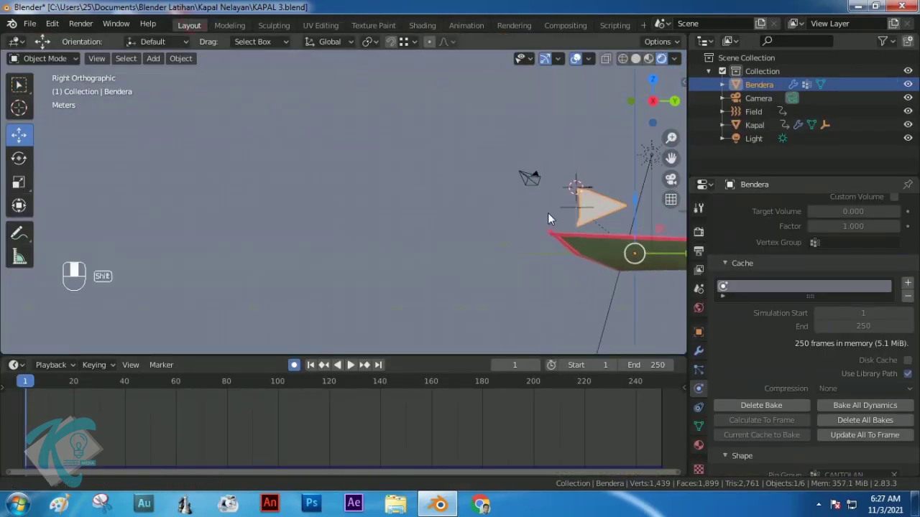
pyautogui.keyDown('shift'); pyautogui.moveTo(547, 212); pyautogui.dragTo(311, 229, button='middle'); pyautogui.keyUp('shift')
pyautogui.moveTo(370, 289); pyautogui.dragTo(434, 309, button='middle')
pyautogui.scroll(5, 307, 271)
pyautogui.keyDown('shift'); pyautogui.moveTo(296, 275); pyautogui.dragTo(395, 199, button='middle'); pyautogui.keyUp('shift')
pyautogui.scroll(1, 395, 245)
pyautogui.keyDown('shift'); pyautogui.moveTo(413, 245); pyautogui.dragTo(397, 245, button='middle'); pyautogui.keyUp('shift')
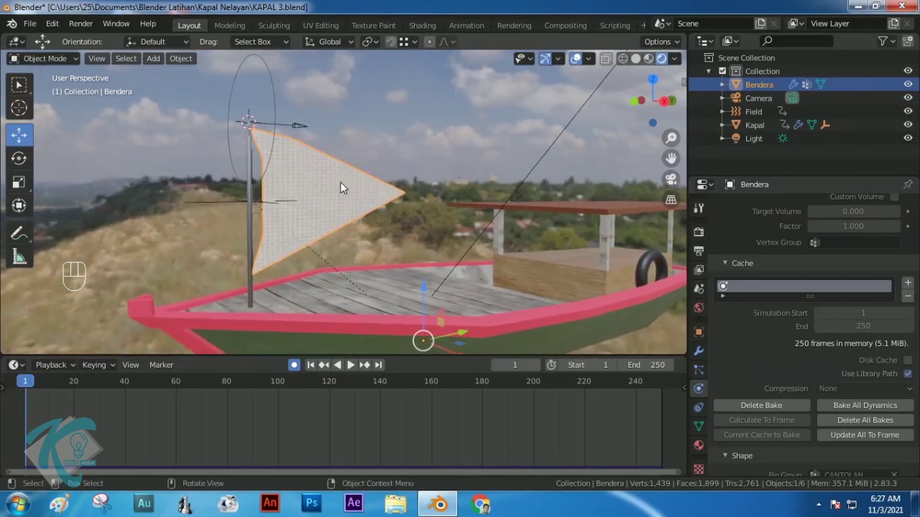
# In the Texture Paint workspace, frame the flag and set the TexDraw brush radius to 16 px
pyautogui.click(380, 26)
pyautogui.scroll(-3, 277, 194)
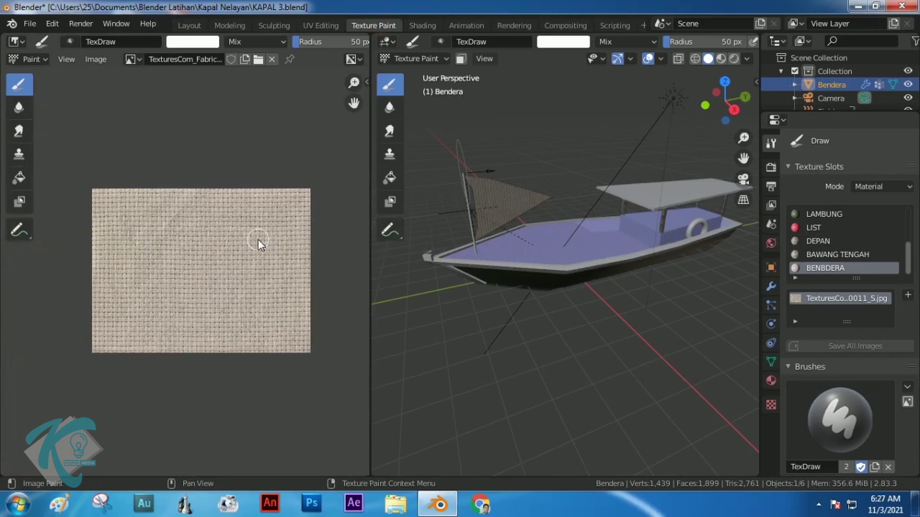
pyautogui.scroll(1, 258, 242)
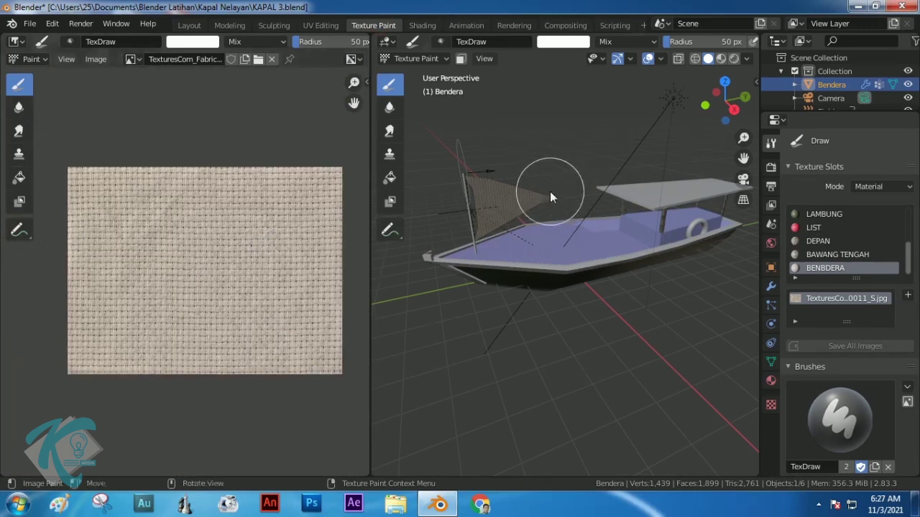
pyautogui.scroll(2, 548, 190)
pyautogui.keyDown('shift'); pyautogui.moveTo(491, 173); pyautogui.dragTo(547, 194, button='middle'); pyautogui.keyUp('shift')
pyautogui.scroll(2, 547, 195)
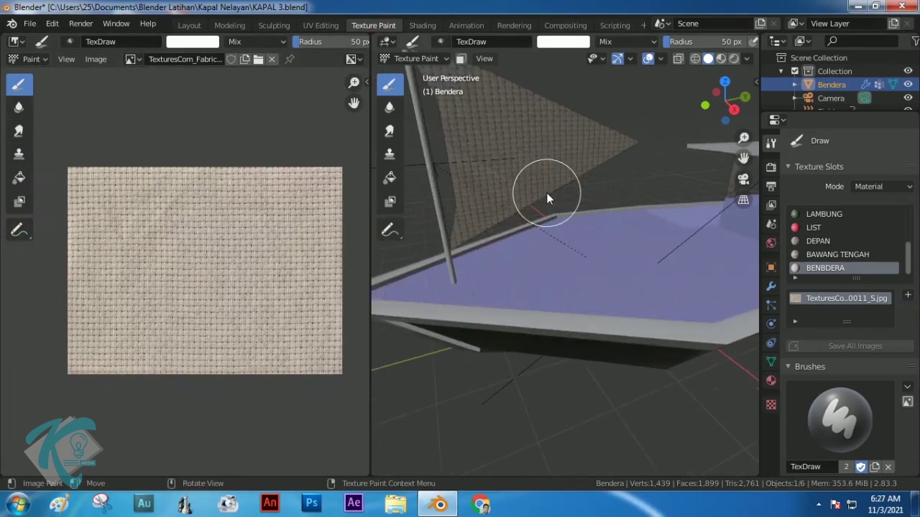
pyautogui.scroll(-2, 846, 418)
pyautogui.scroll(-2, 845, 417)
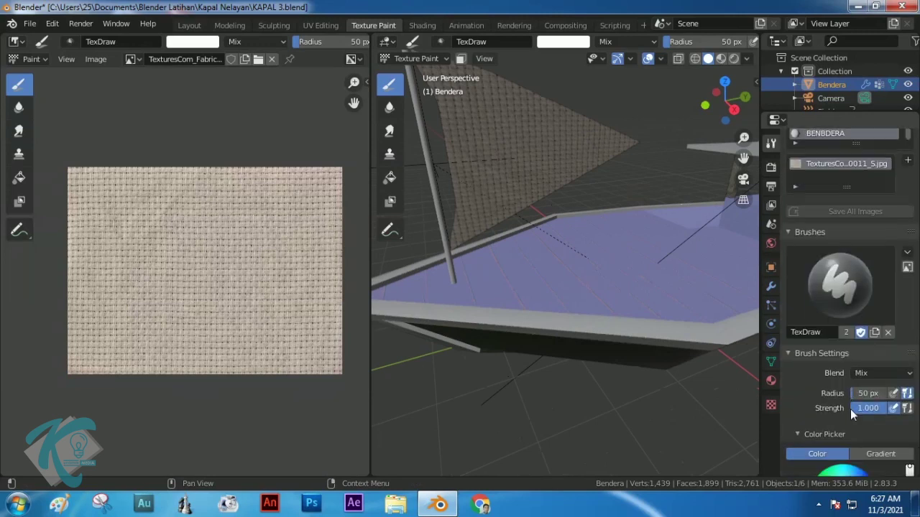
pyautogui.moveTo(860, 390); pyautogui.dragTo(846, 395)
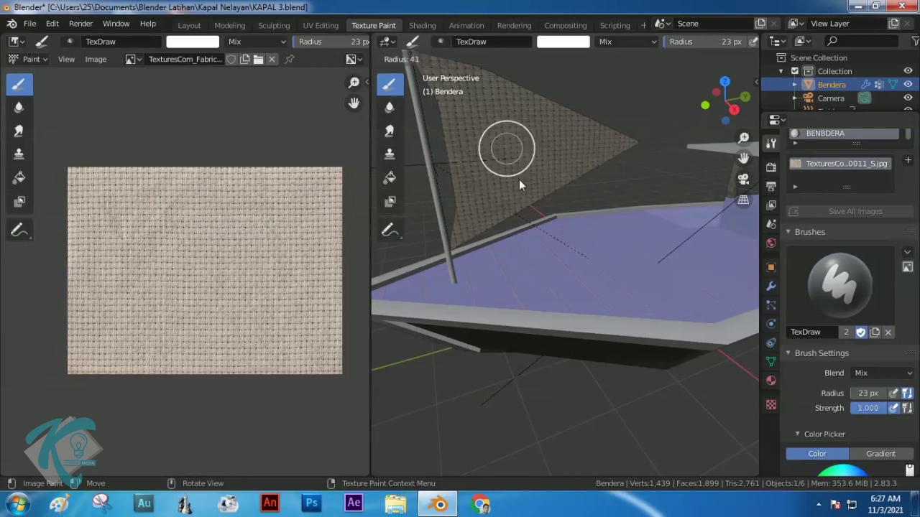
pyautogui.click(501, 142)
# Try a white freehand brush stroke on the flag and undo it
pyautogui.moveTo(499, 139)
pyautogui.mouseDown()
pyautogui.moveTo(550, 144)
pyautogui.moveTo(567, 129)
pyautogui.moveTo(575, 146)
pyautogui.moveTo(513, 148)
pyautogui.mouseUp()
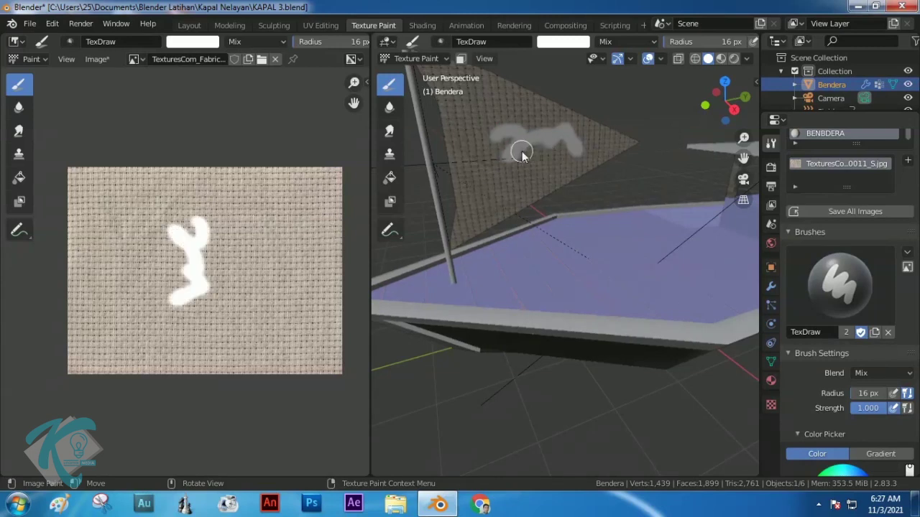
pyautogui.hotkey('ctrl', 'z')
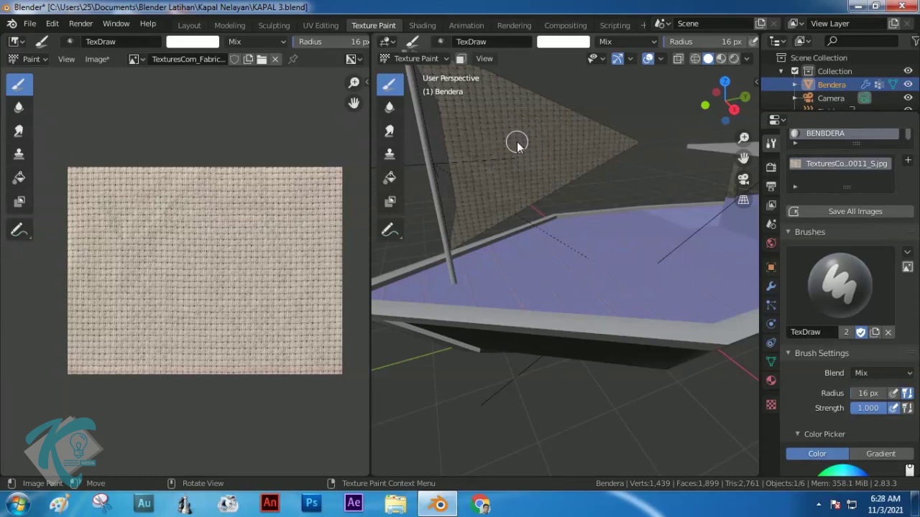
# Create a new brush texture and load the transparent Bendera Kunamaimedia PNG logo from the Kapal Nelayan folder into it
pyautogui.click(770, 405)
pyautogui.click(861, 161)
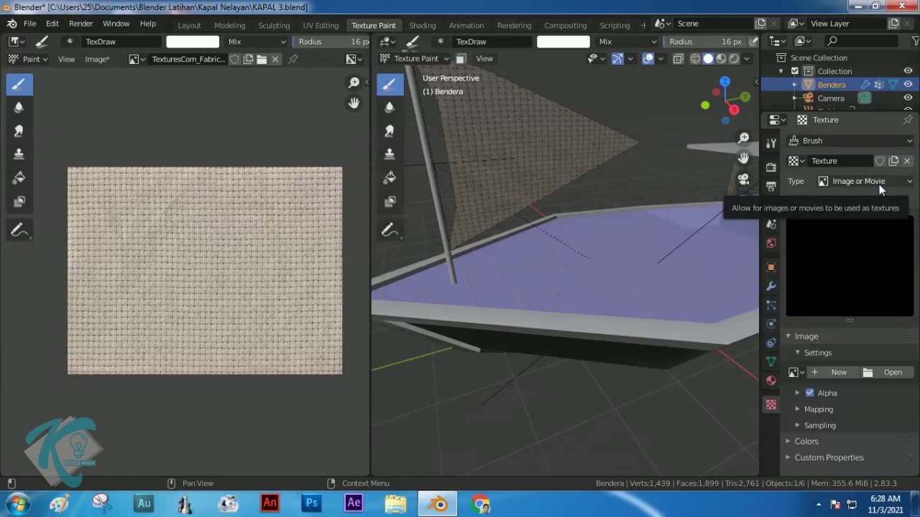
pyautogui.click(888, 370)
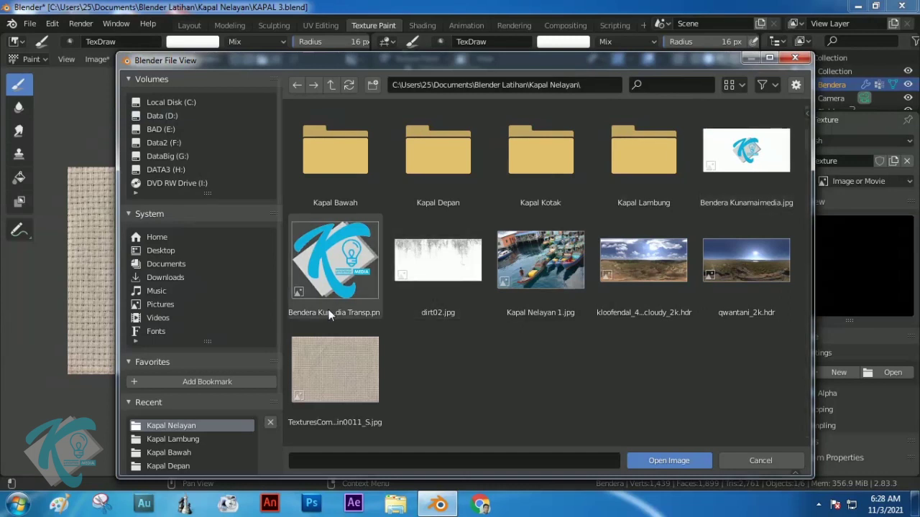
pyautogui.click(340, 271)
pyautogui.click(678, 461)
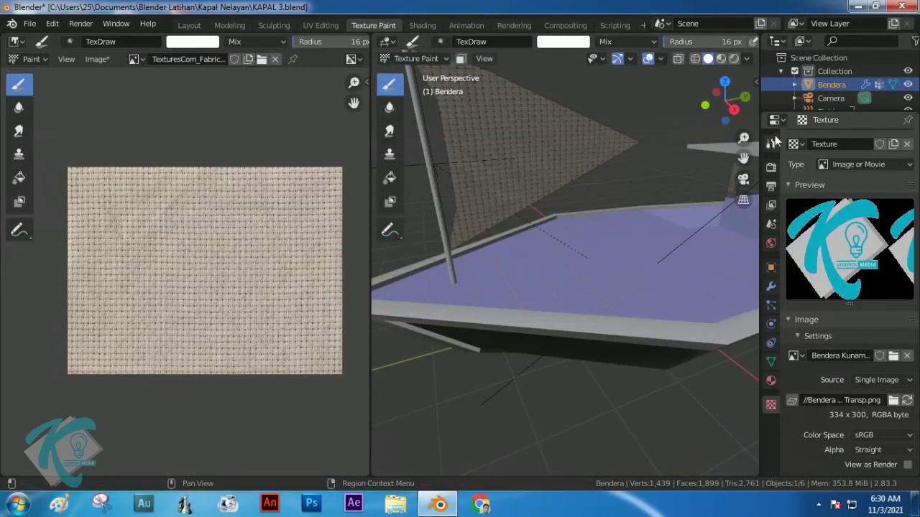
# Set the brush texture's mapping to Stencil in the TexDraw brush settings
pyautogui.click(771, 143)
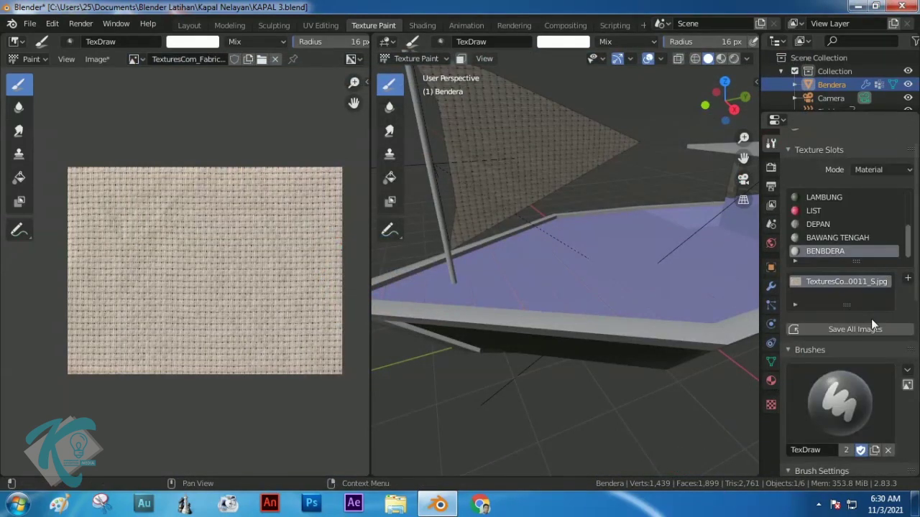
pyautogui.scroll(-5, 870, 304)
pyautogui.scroll(-6, 870, 301)
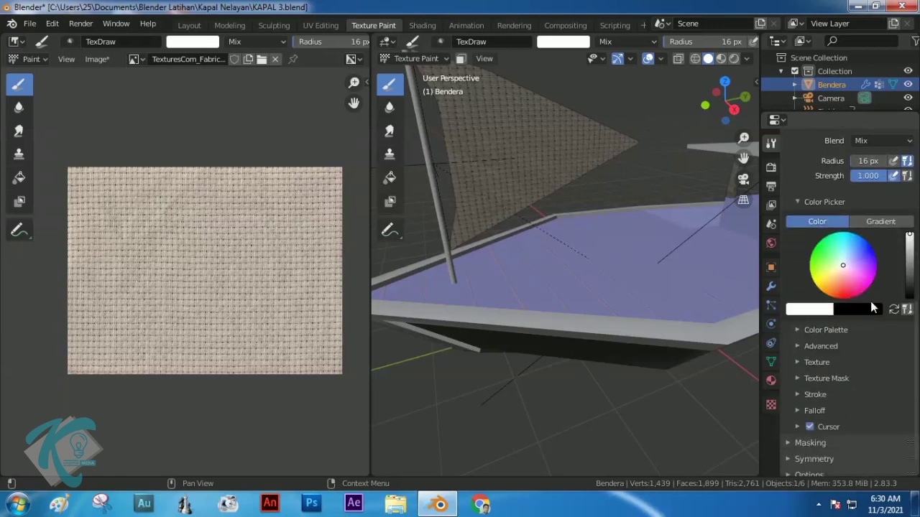
pyautogui.click(796, 362)
pyautogui.scroll(-5, 877, 343)
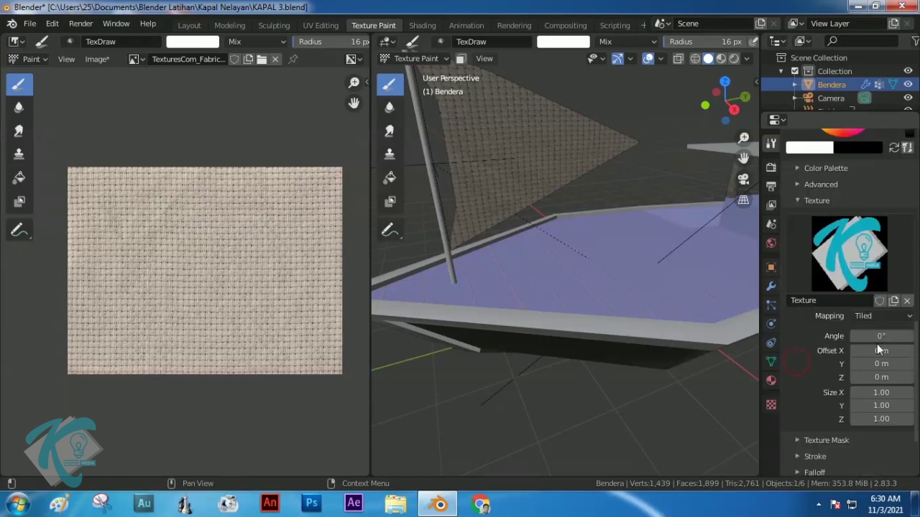
pyautogui.click(888, 317)
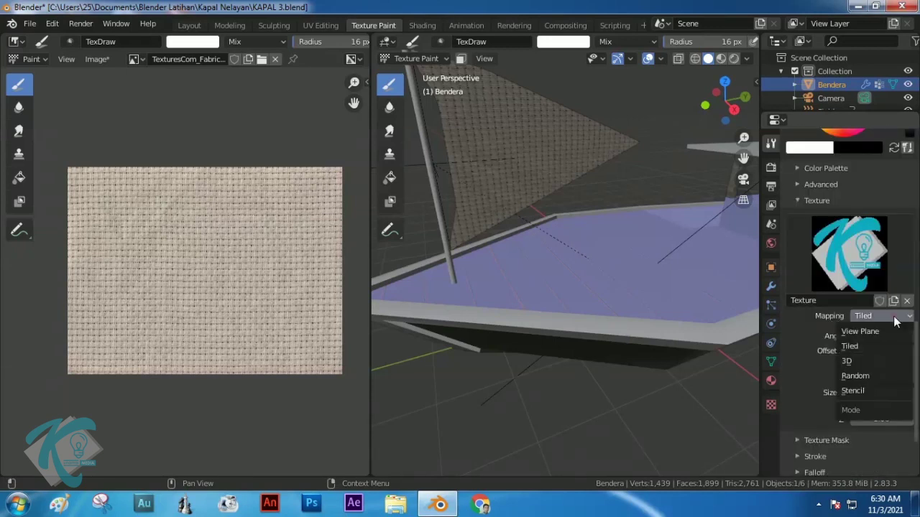
pyautogui.click(860, 392)
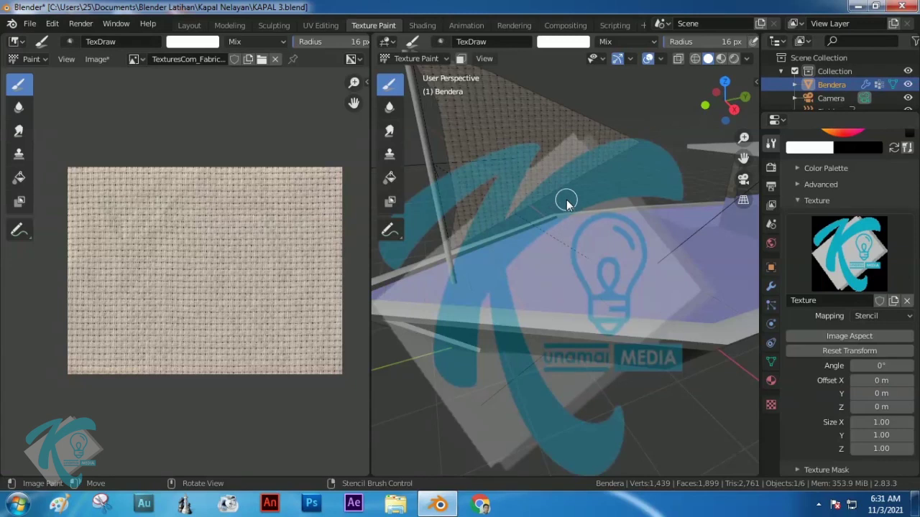
# Shrink the logo stencil, position it over the flag near the pole and rotate it to 25°
pyautogui.press('shift')
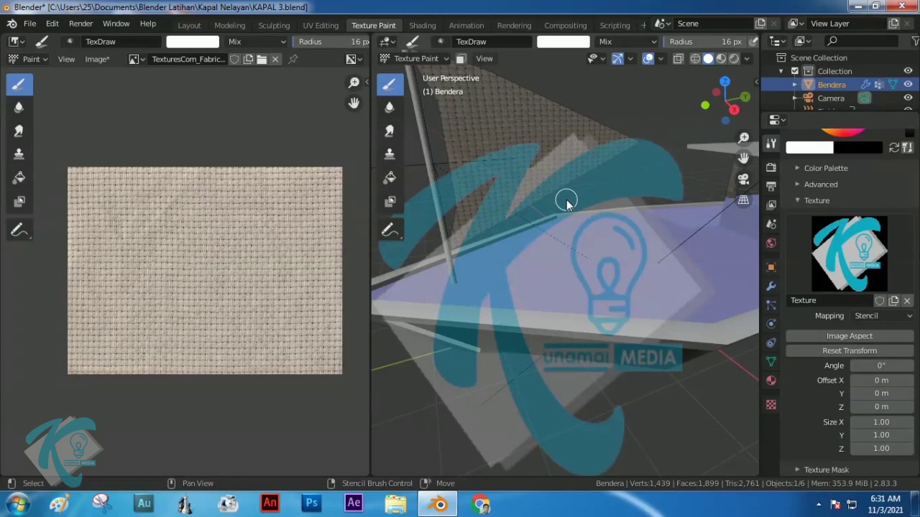
pyautogui.keyDown('shift'); pyautogui.moveTo(567, 199); pyautogui.dragTo(515, 147, button='right'); pyautogui.keyUp('shift')
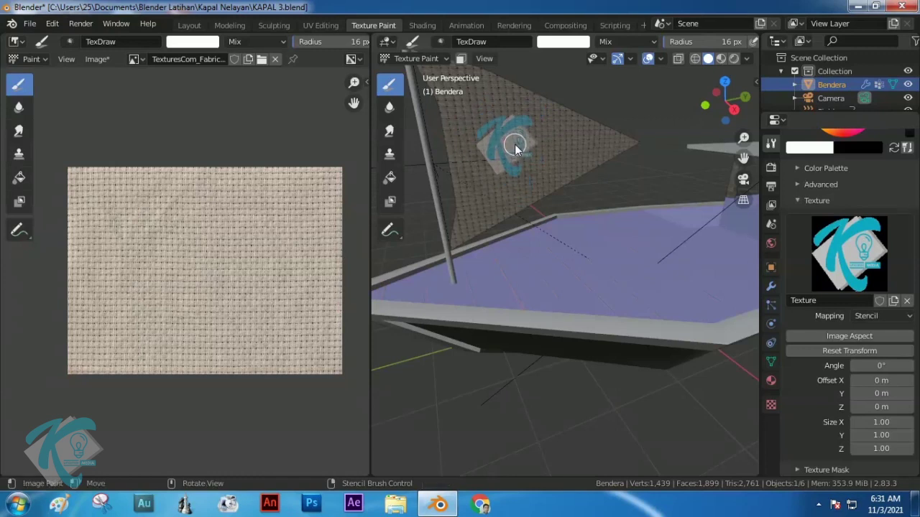
pyautogui.keyDown('ctrl'); pyautogui.moveTo(514, 144); pyautogui.dragTo(519, 141, button='right'); pyautogui.keyUp('ctrl')
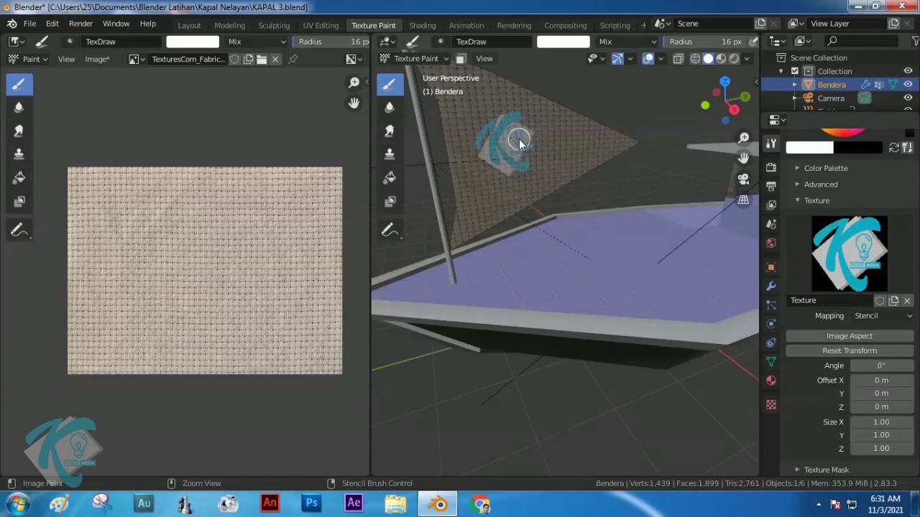
pyautogui.keyDown('ctrl'); pyautogui.moveTo(519, 141); pyautogui.dragTo(521, 140, button='right'); pyautogui.keyUp('ctrl')
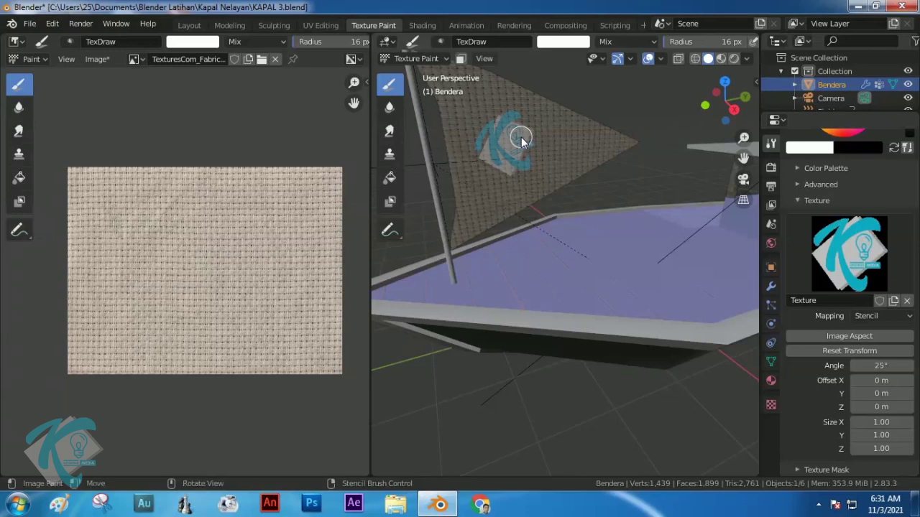
# Paint the logo through the stencil onto the flag, enlarging the brush radius to 48 px for full coverage
pyautogui.moveTo(521, 138)
pyautogui.mouseDown()
pyautogui.moveTo(492, 150)
pyautogui.moveTo(510, 119)
pyautogui.moveTo(483, 149)
pyautogui.moveTo(511, 120)
pyautogui.moveTo(483, 149)
pyautogui.moveTo(493, 124)
pyautogui.moveTo(479, 157)
pyautogui.moveTo(514, 174)
pyautogui.moveTo(525, 144)
pyautogui.moveTo(525, 165)
pyautogui.moveTo(507, 184)
pyautogui.moveTo(539, 125)
pyautogui.moveTo(525, 138)
pyautogui.moveTo(502, 115)
pyautogui.moveTo(485, 146)
pyautogui.moveTo(505, 147)
pyautogui.moveTo(507, 180)
pyautogui.moveTo(528, 175)
pyautogui.moveTo(523, 144)
pyautogui.moveTo(493, 123)
pyautogui.moveTo(511, 152)
pyautogui.mouseUp()
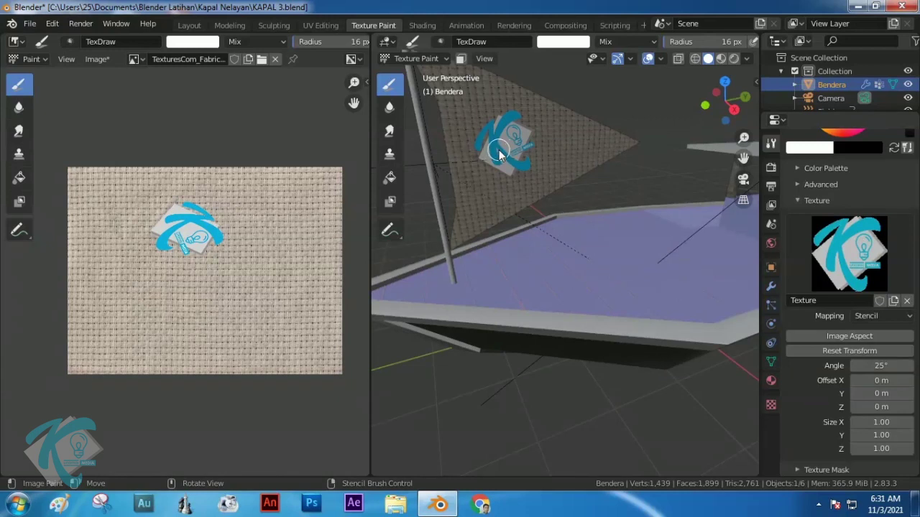
pyautogui.press('f')
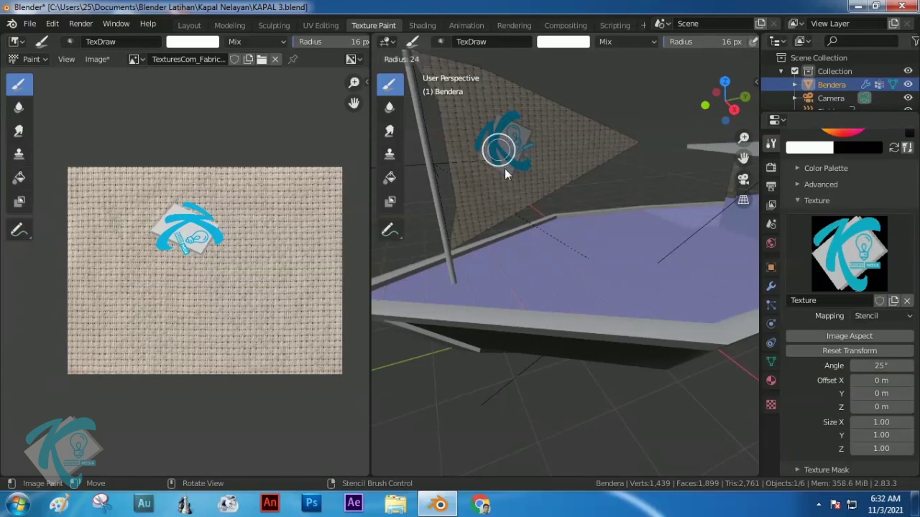
pyautogui.click(521, 255)
pyautogui.moveTo(524, 129)
pyautogui.keyDown('ctrl'); pyautogui.mouseDown(button='right')
pyautogui.moveTo(517, 164)
pyautogui.moveTo(513, 103)
pyautogui.moveTo(490, 128)
pyautogui.moveTo(485, 171)
pyautogui.moveTo(527, 134)
pyautogui.moveTo(496, 136)
pyautogui.moveTo(500, 148)
pyautogui.moveTo(522, 94)
pyautogui.moveTo(524, 158)
pyautogui.moveTo(555, 162)
pyautogui.mouseUp(button='right'); pyautogui.keyUp('ctrl')
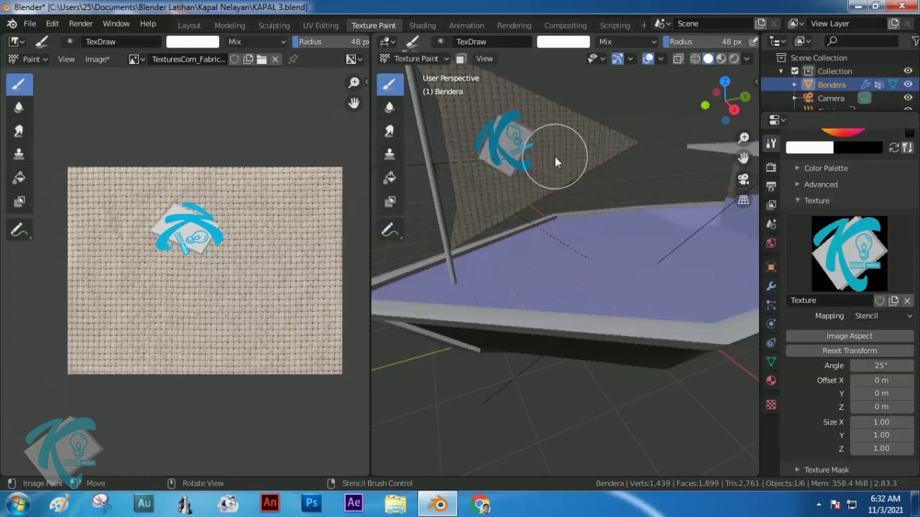
# In the Layout workspace, inspect the painted logo on the flag, play the boat animation and rewind to frame 1
pyautogui.click(189, 26)
pyautogui.moveTo(360, 187); pyautogui.dragTo(324, 219, button='middle')
pyautogui.scroll(3, 293, 222)
pyautogui.scroll(-2, 293, 222)
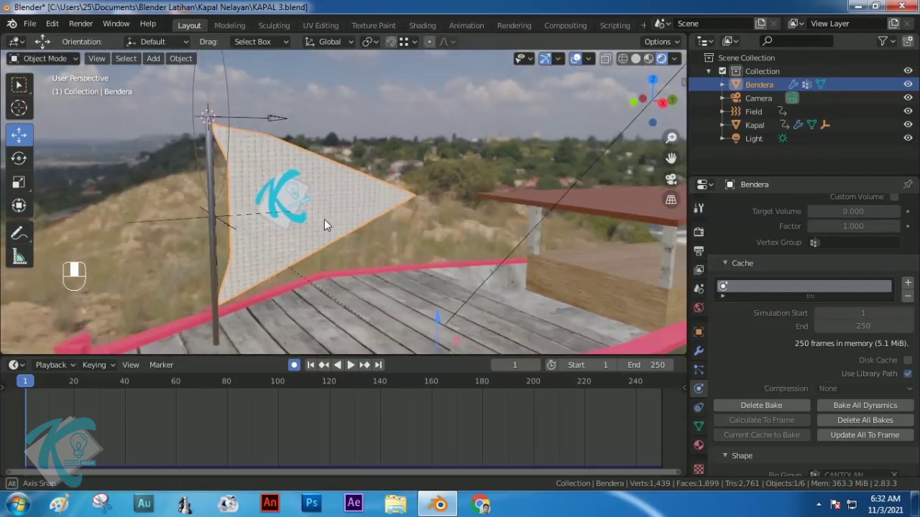
pyautogui.scroll(-3, 350, 231)
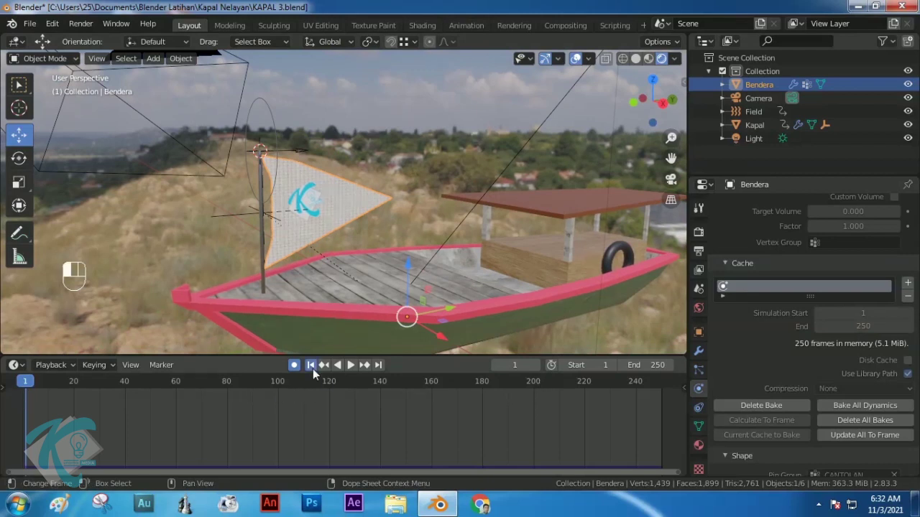
pyautogui.click(351, 366)
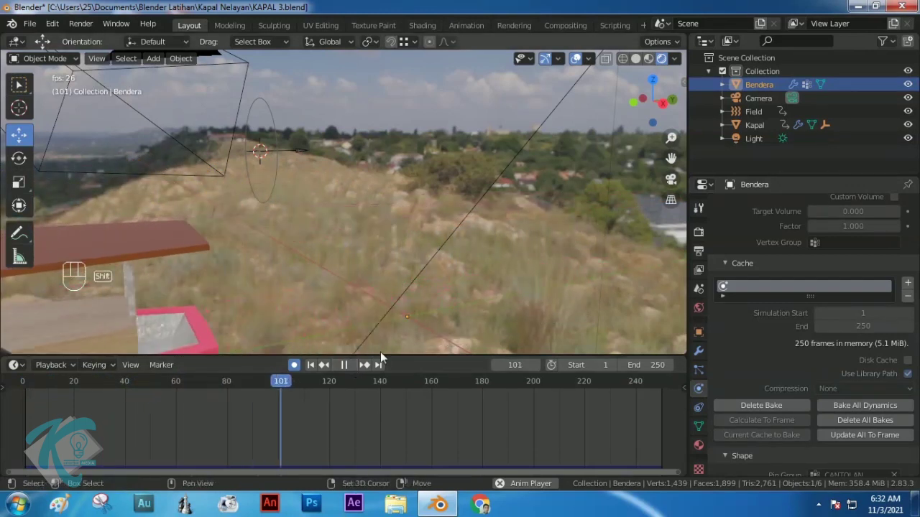
pyautogui.press('space')
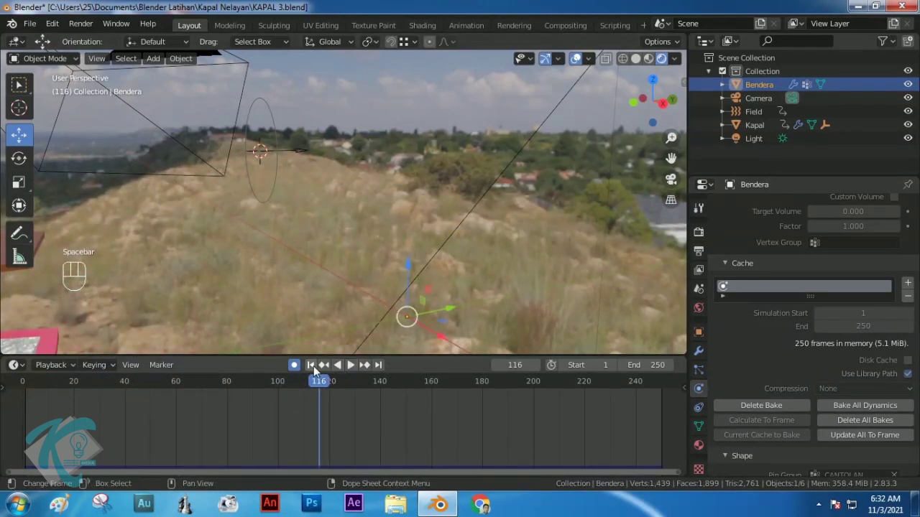
pyautogui.click(313, 367)
# Replay the animation from a side view of the boat, stop at frame 102 and inspect the waving logo flag
pyautogui.scroll(-3, 430, 268)
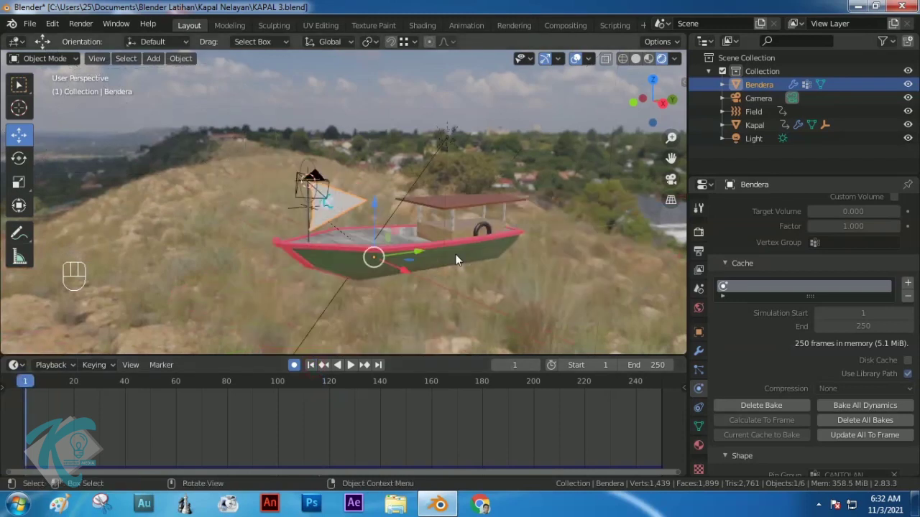
pyautogui.scroll(2, 455, 254)
pyautogui.moveTo(519, 242); pyautogui.dragTo(468, 259, button='middle')
pyautogui.keyDown('shift'); pyautogui.moveTo(364, 254); pyautogui.dragTo(489, 246, button='middle'); pyautogui.keyUp('shift')
pyautogui.click(349, 366)
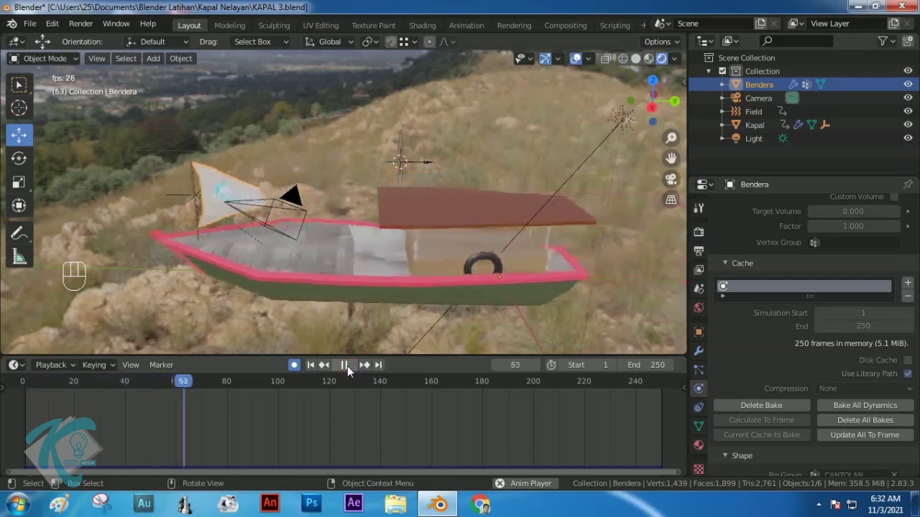
pyautogui.press('space')
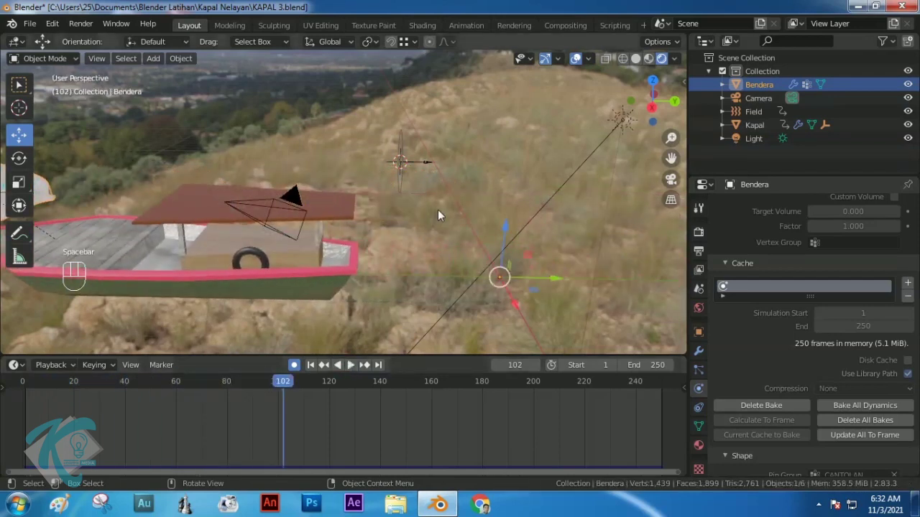
pyautogui.moveTo(377, 255); pyautogui.dragTo(417, 234, button='middle')
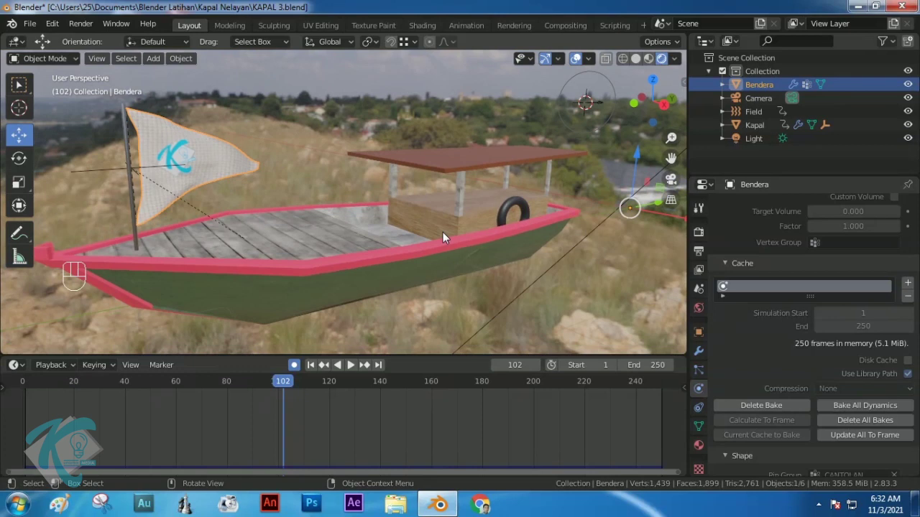